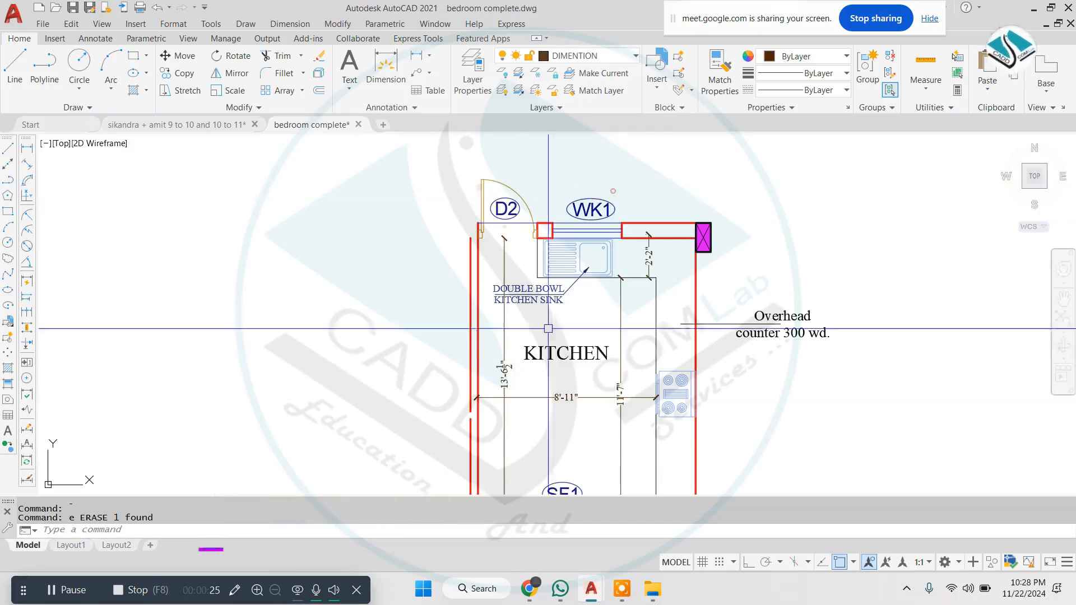
- Erase the remaining dimensions from the kitchen plan
scroll(513, 382, "up", 2)
left_click(522, 383)
left_click(486, 421)
type("e")
key("space")
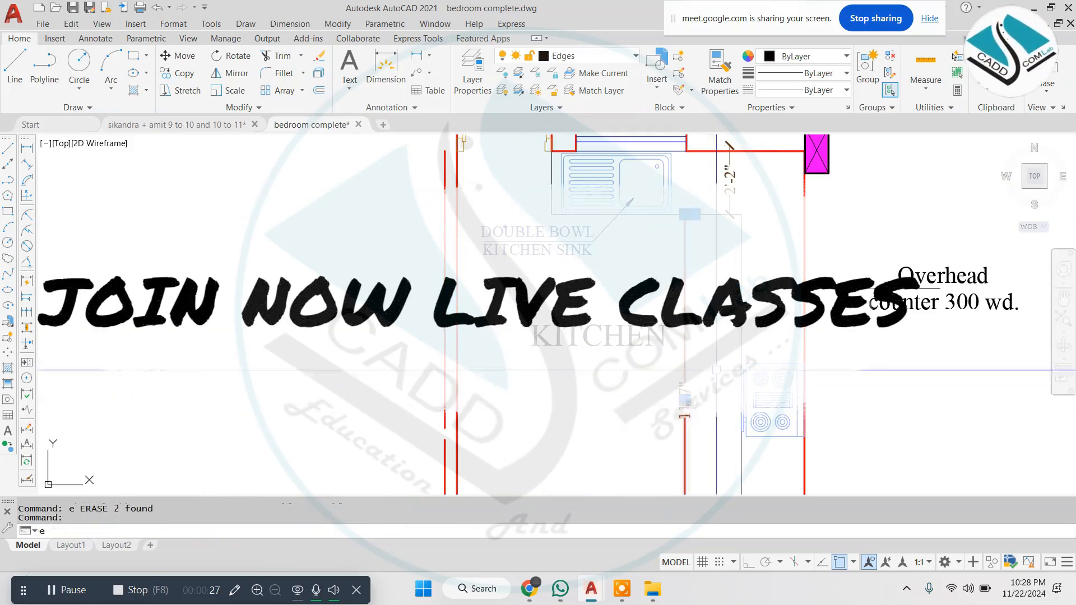
key("Escape")
scroll(716, 370, "down", 5)
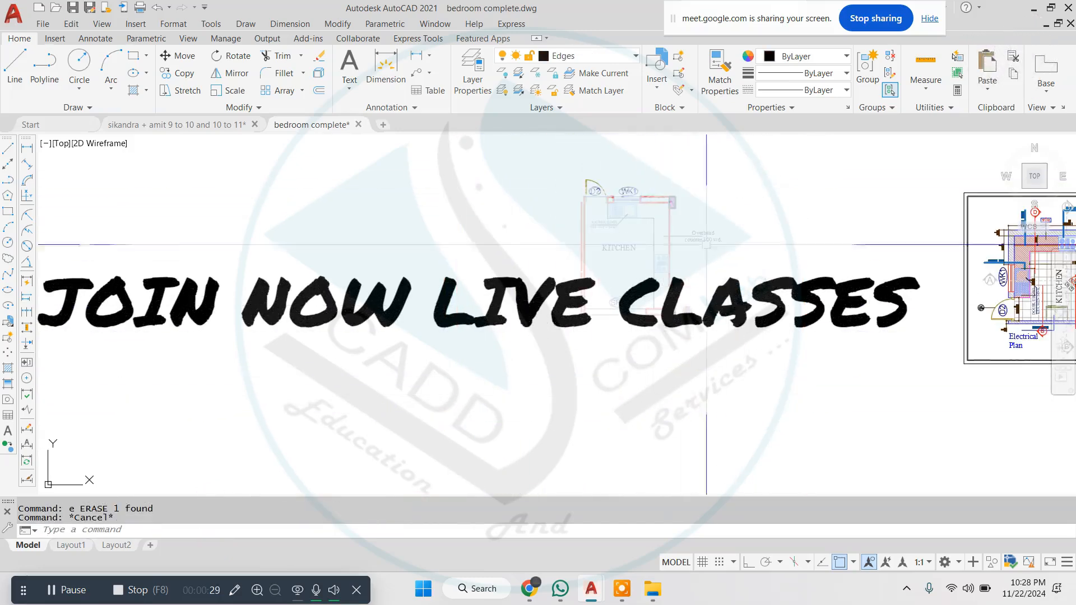
- Rotate the whole kitchen plan 90 degrees counterclockwise with Ortho mode on
left_click(790, 287)
left_click(529, 137)
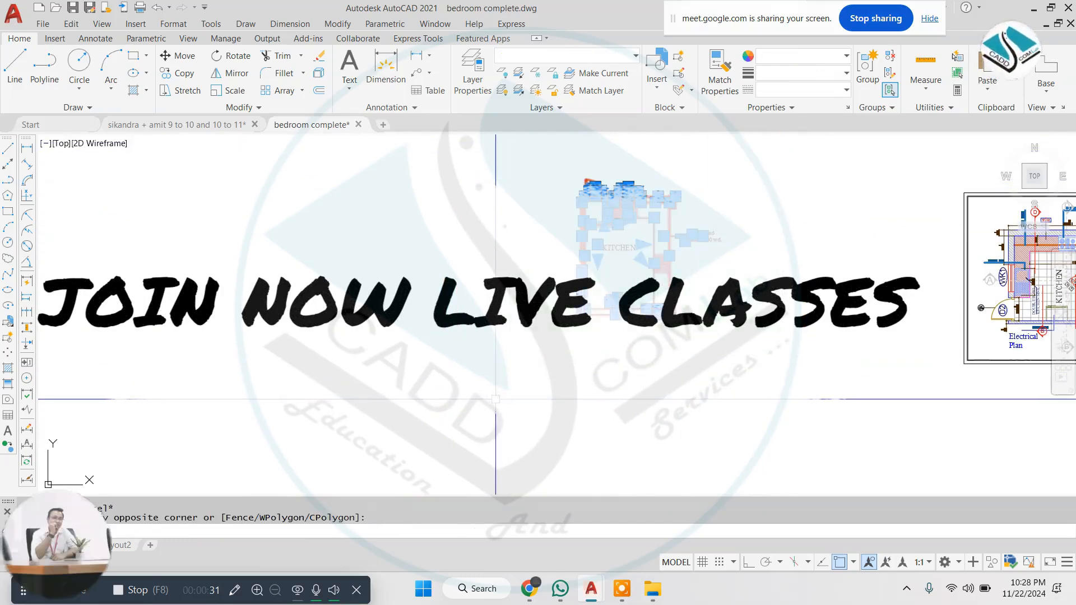
type("ro")
key("space")
left_click(676, 246)
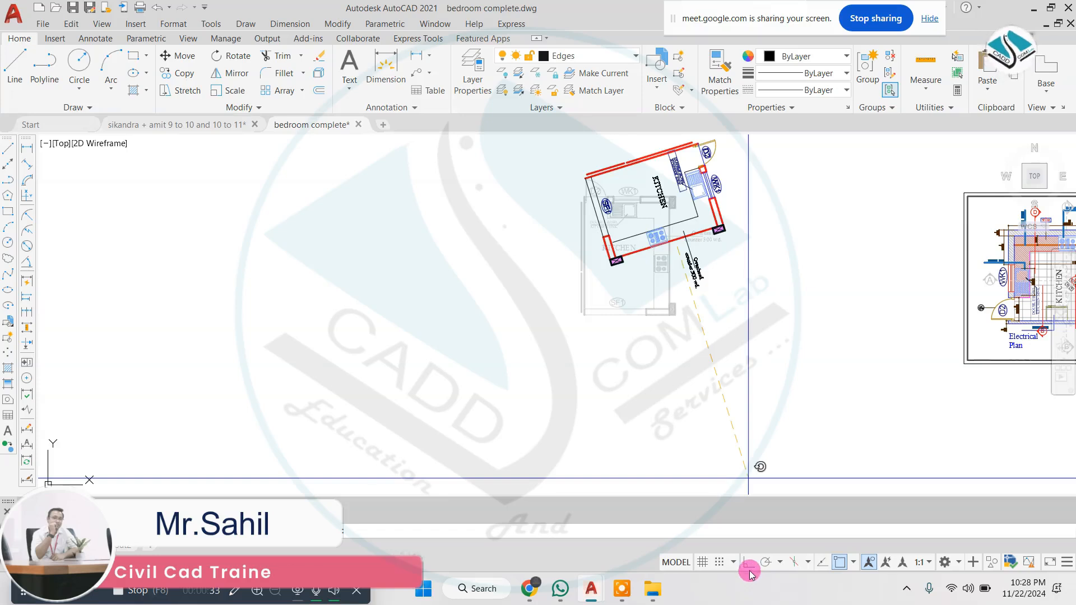
left_click(749, 570)
left_click(671, 149)
- Draw the outer line of the upper wall horizontally between the outer corners of the two magenta columns
scroll(679, 209, "up", 6)
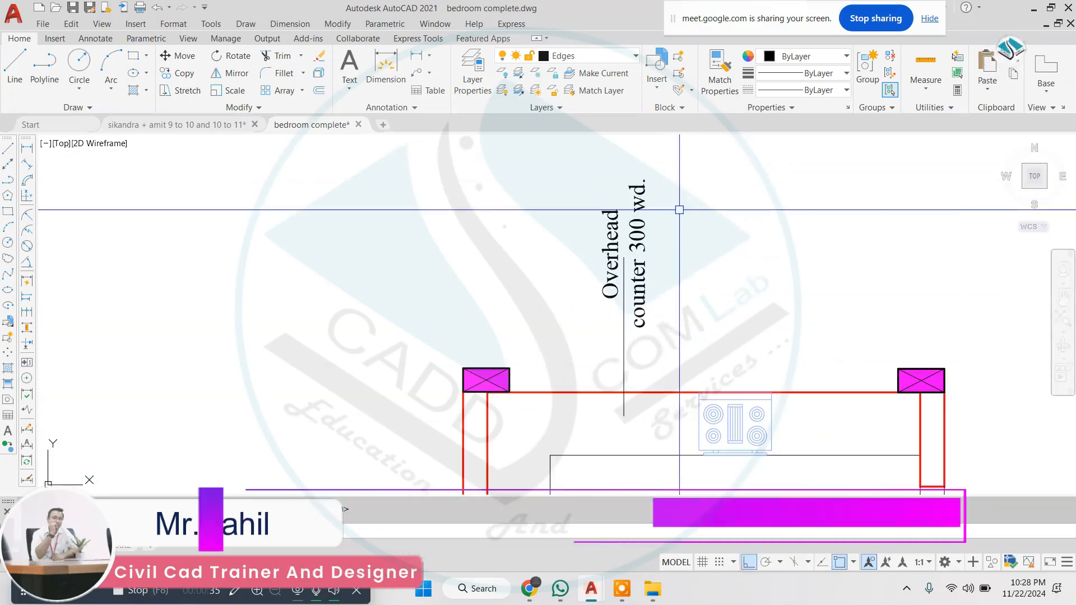
left_click(509, 368)
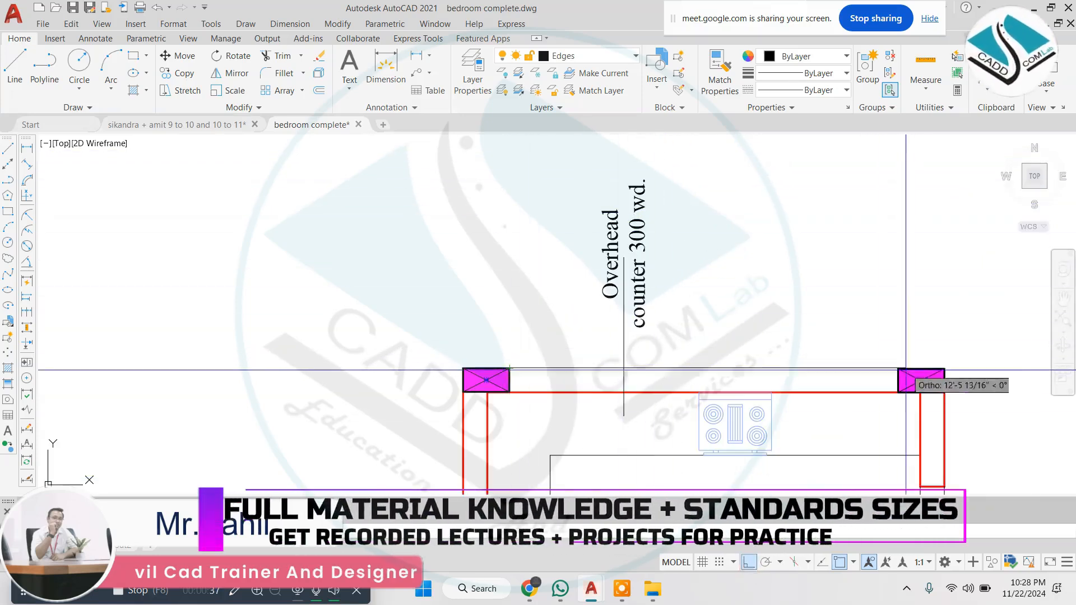
key("Escape")
scroll(648, 244, "down", 4)
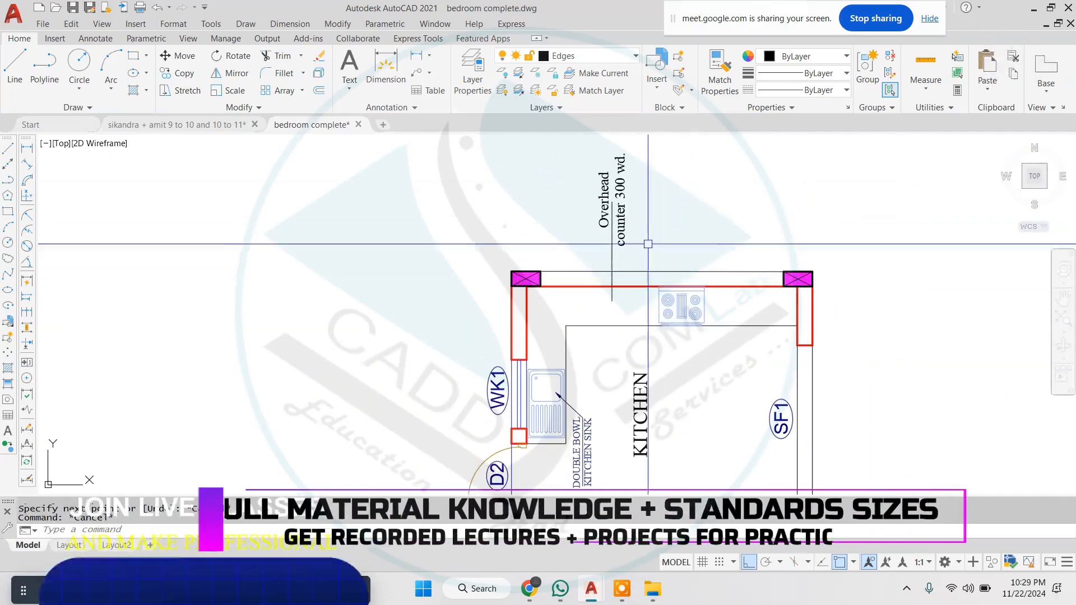
- Remove the overhead counter note and move the KITCHEN label outside the plan, beside door D2
scroll(594, 216, "down", 5)
scroll(595, 252, "up", 7)
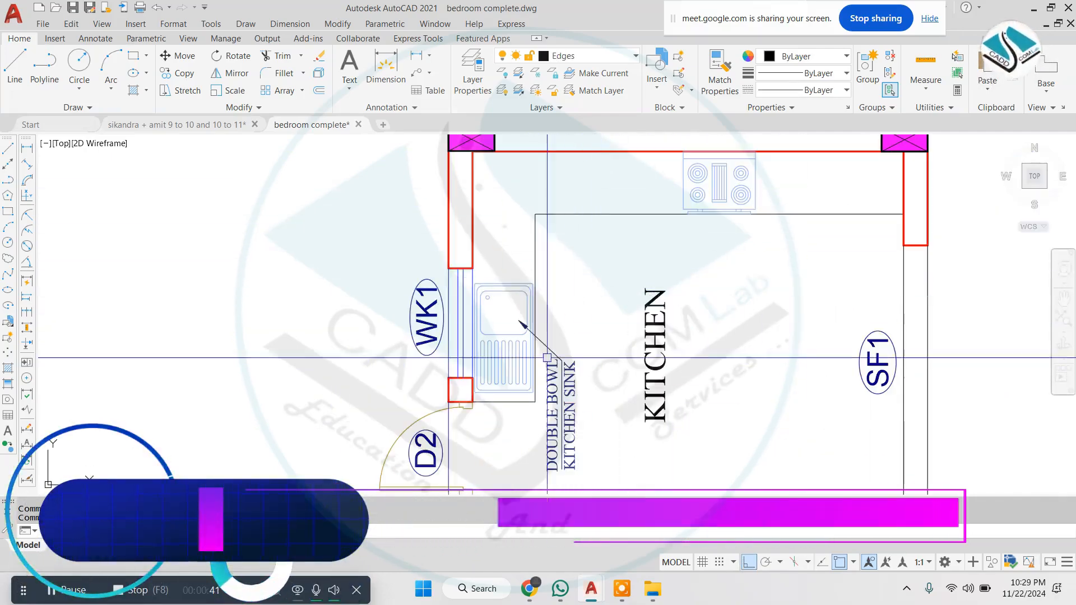
scroll(547, 357, "down", 1)
left_click(637, 350)
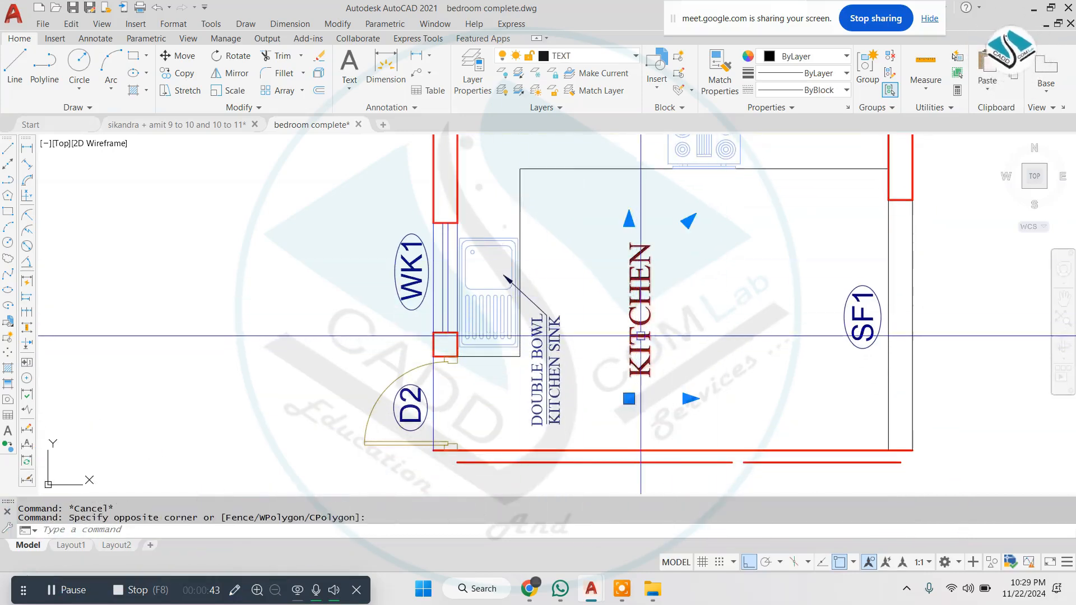
type("m")
key("space")
left_click(644, 300)
middle_click_drag(611, 343, 628, 181)
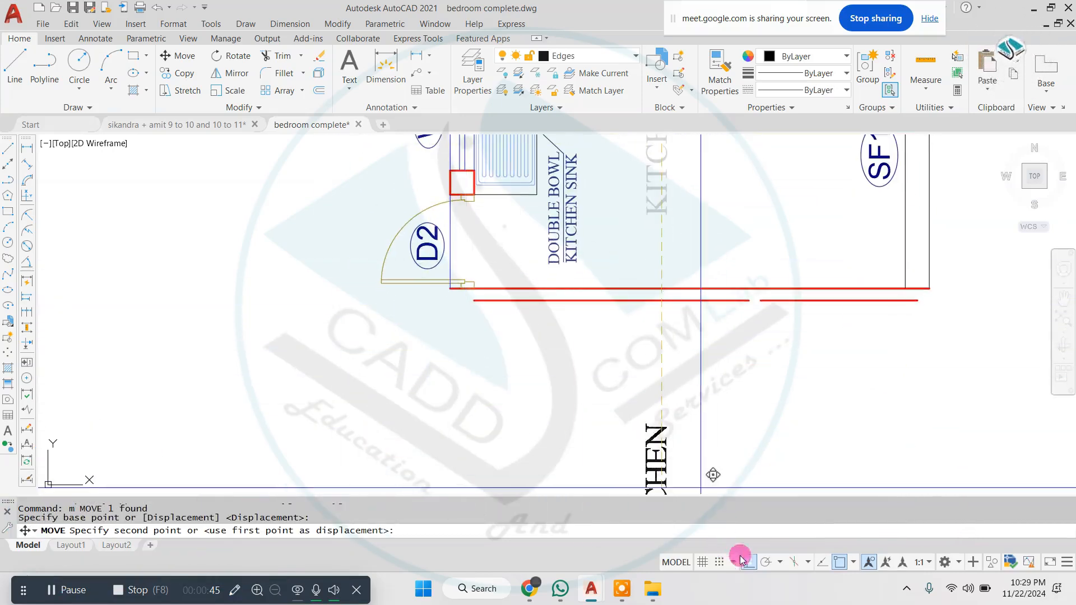
left_click(264, 319)
key("Escape")
key("Escape")
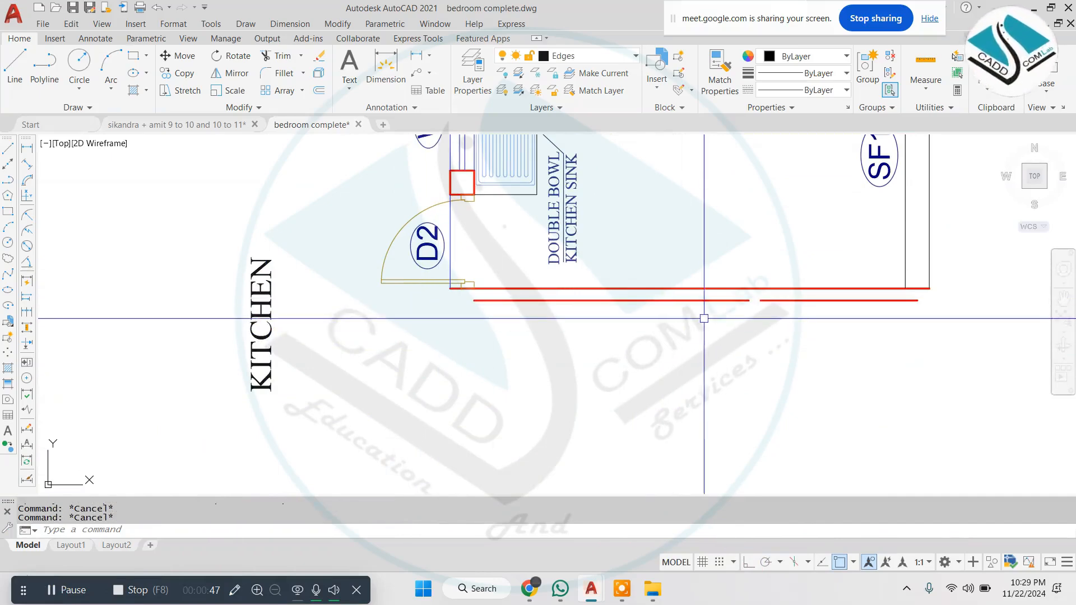
- Join the two collinear segments of the lower wall's outer line into one line
type("j")
key("space")
scroll(755, 290, "up", 4)
scroll(754, 290, "up", 2)
left_click(799, 308)
left_click(610, 401)
key("space")
scroll(561, 302, "down", 6)
key("Escape")
- Fillet the lower wall's outer line with the outer vertical line on the SF1 side at radius 0
scroll(758, 312, "up", 6)
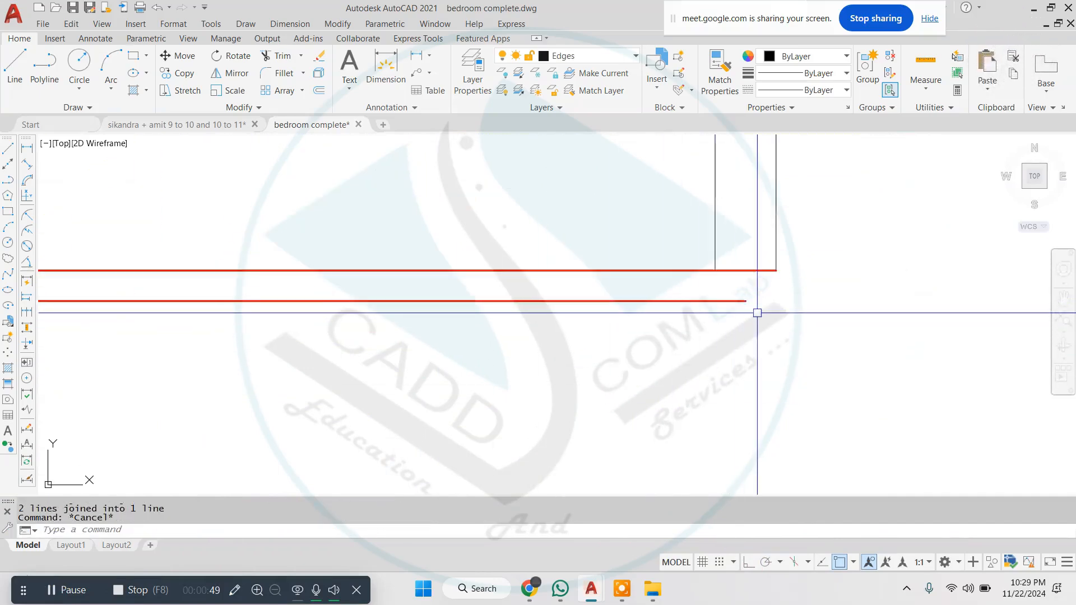
key("Escape")
key("space")
type("0")
key("space")
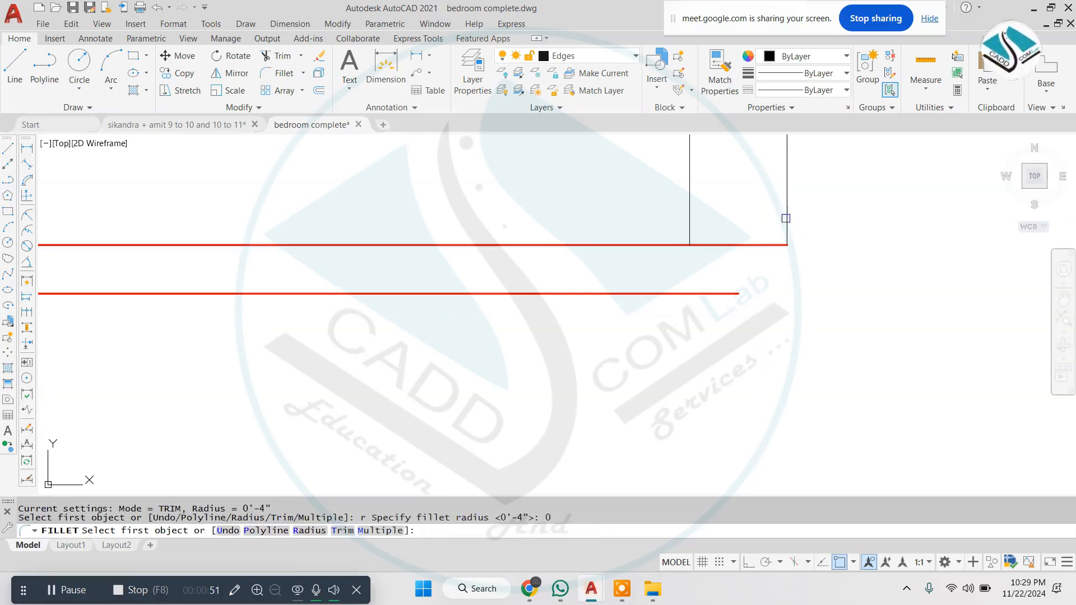
left_click(728, 295)
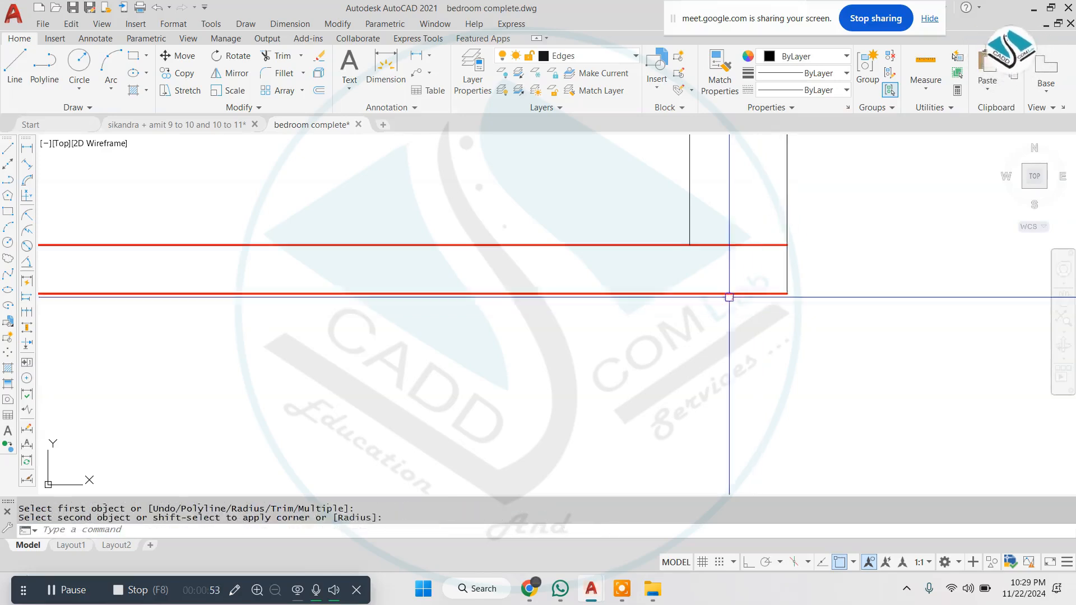
key("Escape")
- Draw a vertical line with Ortho mode on, downward from the outer wall corner below door D2
scroll(698, 304, "down", 6)
middle_click_drag(442, 328, 575, 340)
scroll(327, 331, "up", 4)
key("Escape")
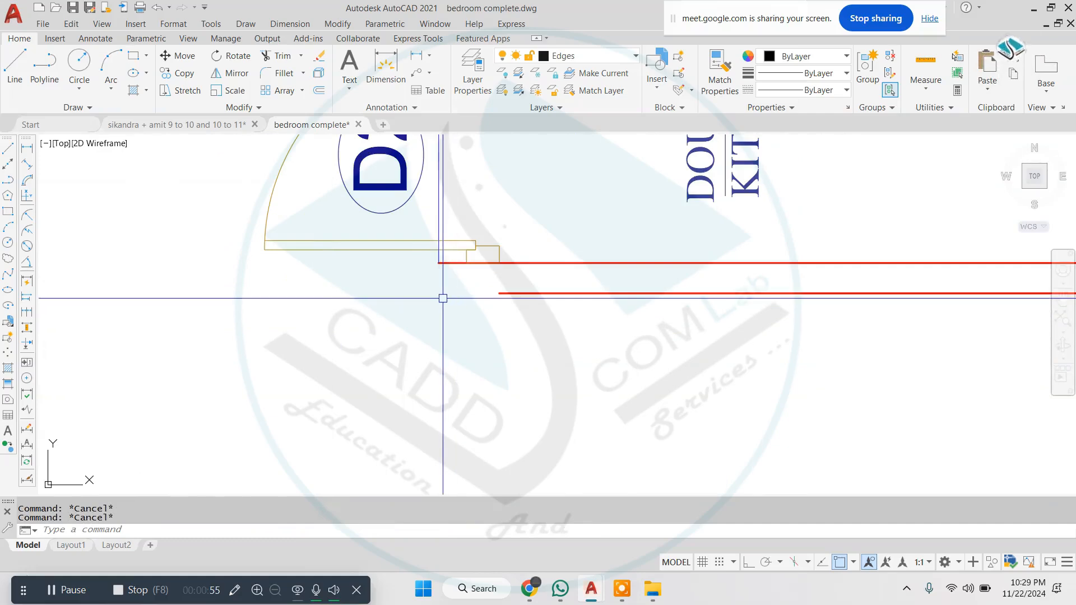
left_click(439, 263)
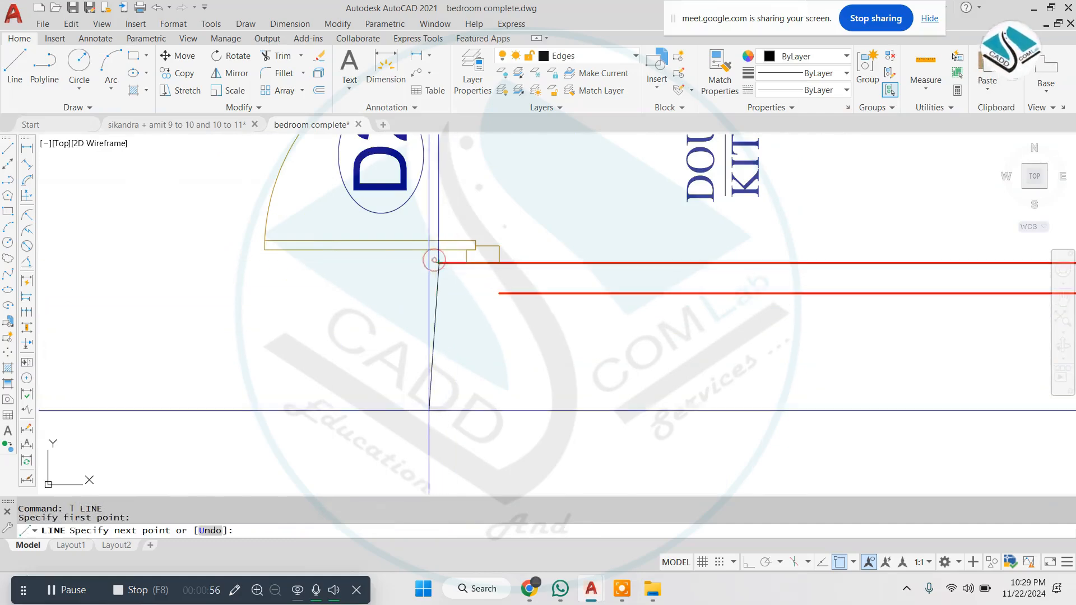
left_click(744, 563)
left_click(608, 436)
key("Escape")
- Extend the lower wall's outer line to the vertical line at the D2 corner and trim the excess below the wall
type("ex")
key("space")
key("space")
left_click(526, 292)
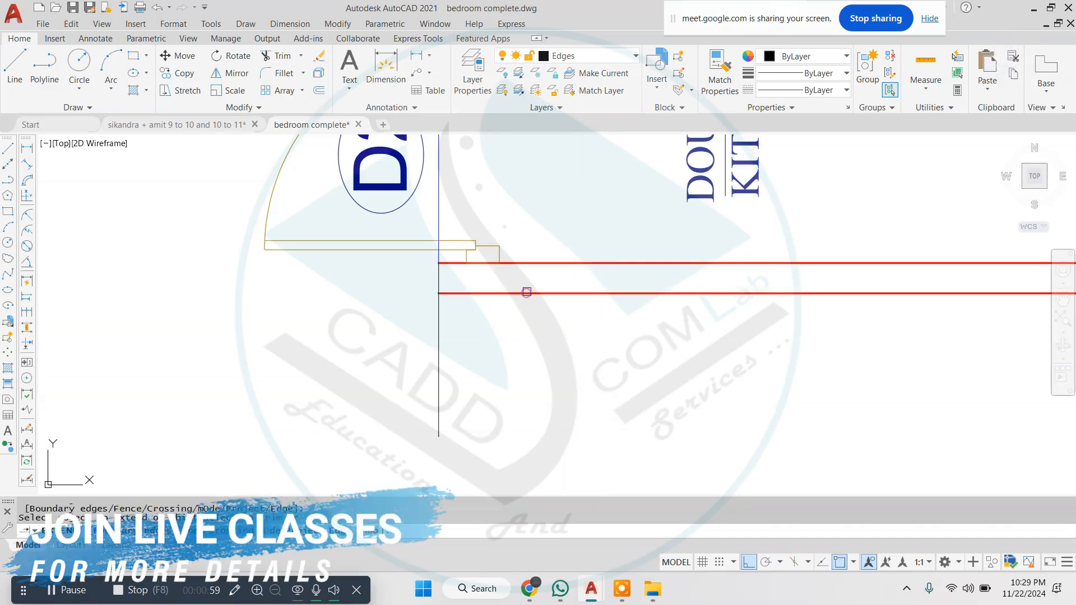
type("tr")
left_click(500, 349)
left_click(343, 395)
key("Escape")
key("Escape")
key("Escape")
scroll(437, 354, "down", 6)
middle_click_drag(504, 346, 464, 394)
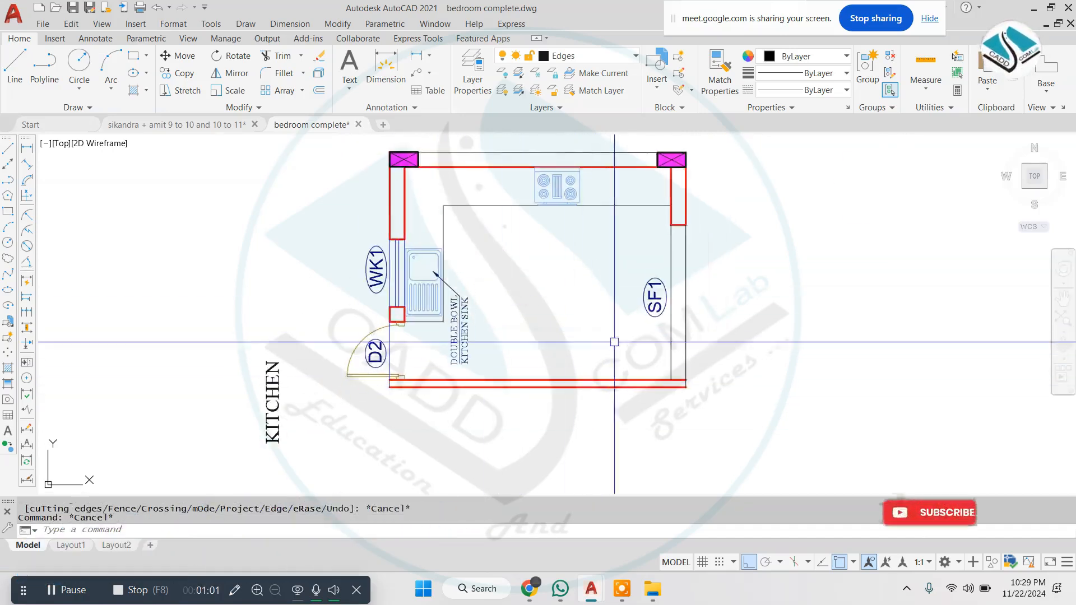
- Match the properties of the red wall line onto the line between the two columns
scroll(556, 343, "down", 2)
scroll(557, 341, "up", 2)
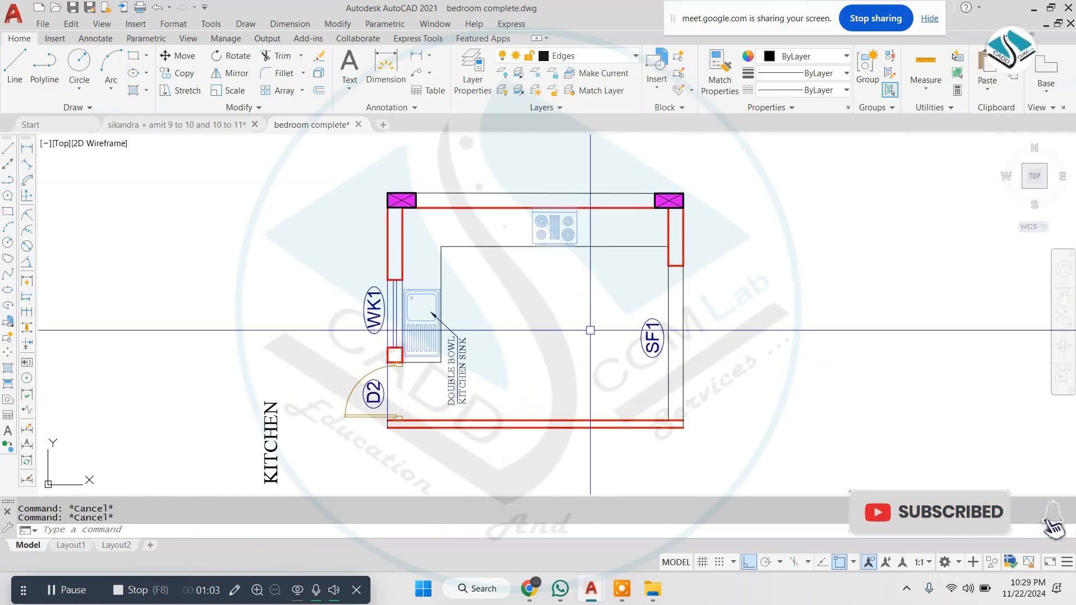
left_click(504, 209)
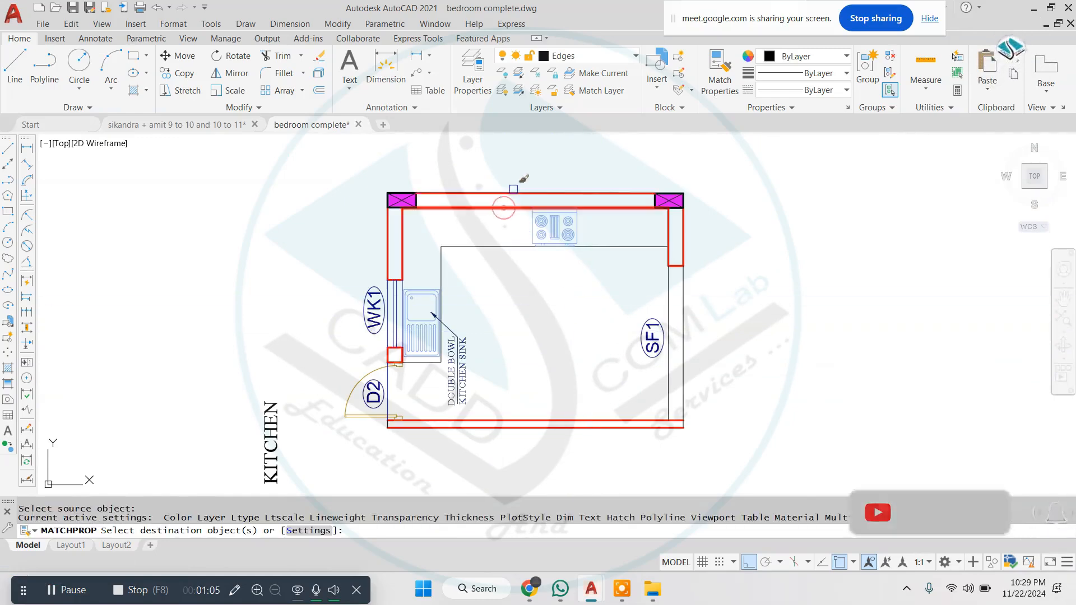
left_click(512, 187)
key("Escape")
left_click(514, 208)
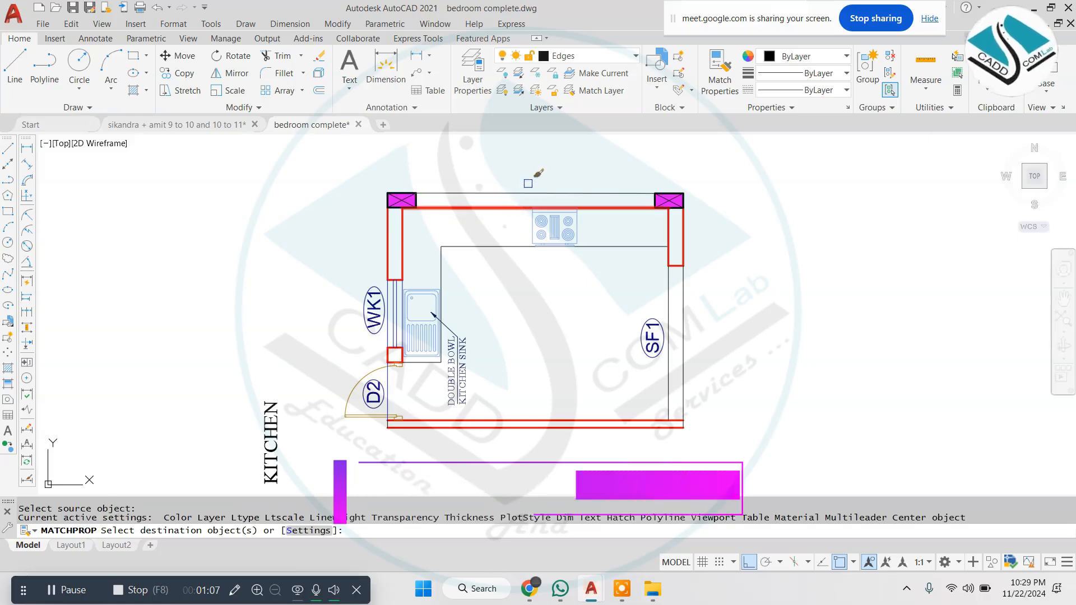
key("Escape")
key("Escape")
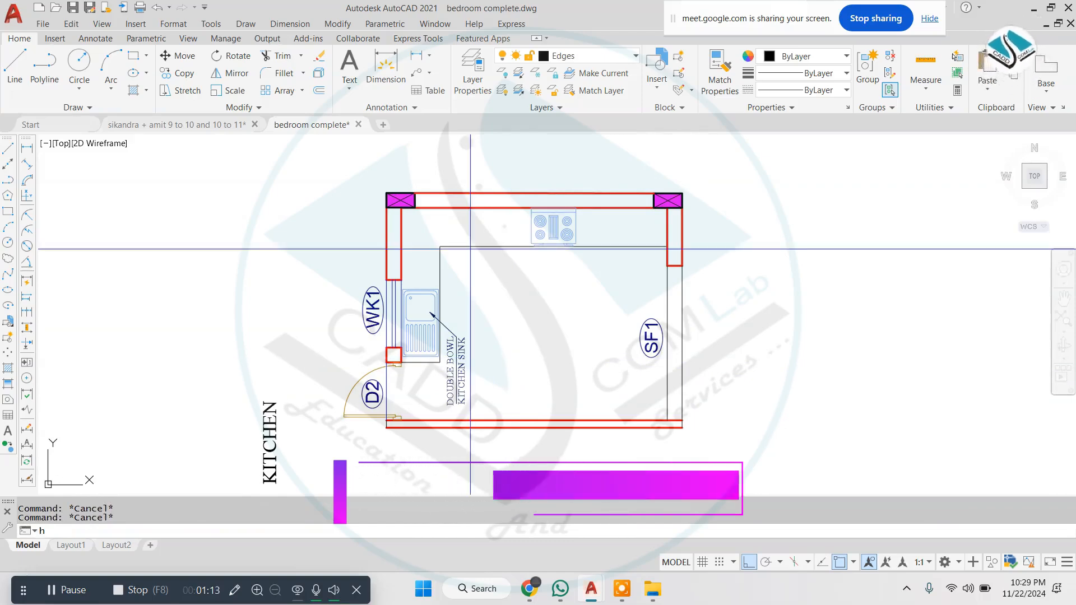
- Hatch the upper, lower and both side wall sections with the ANSI32 pattern at scale 5
key("Return")
left_click(447, 207)
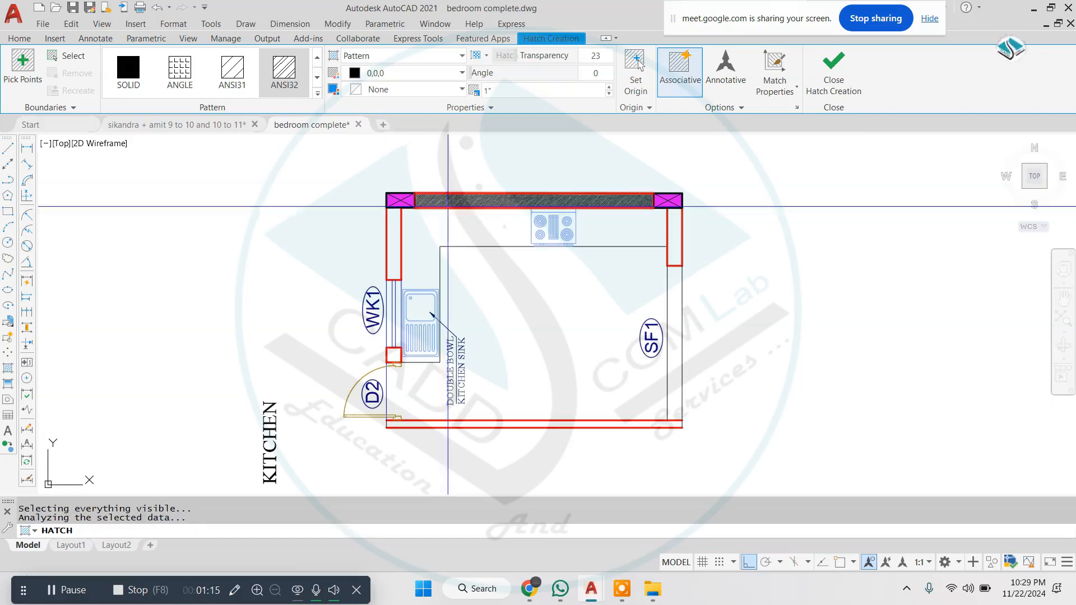
left_click(394, 246)
left_click(520, 91)
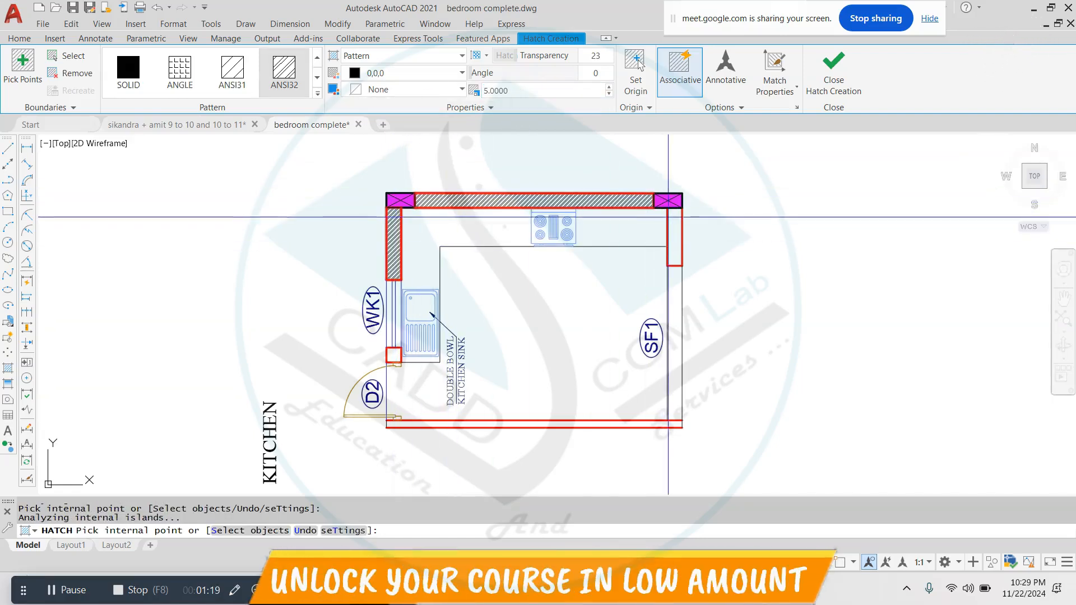
left_click(673, 230)
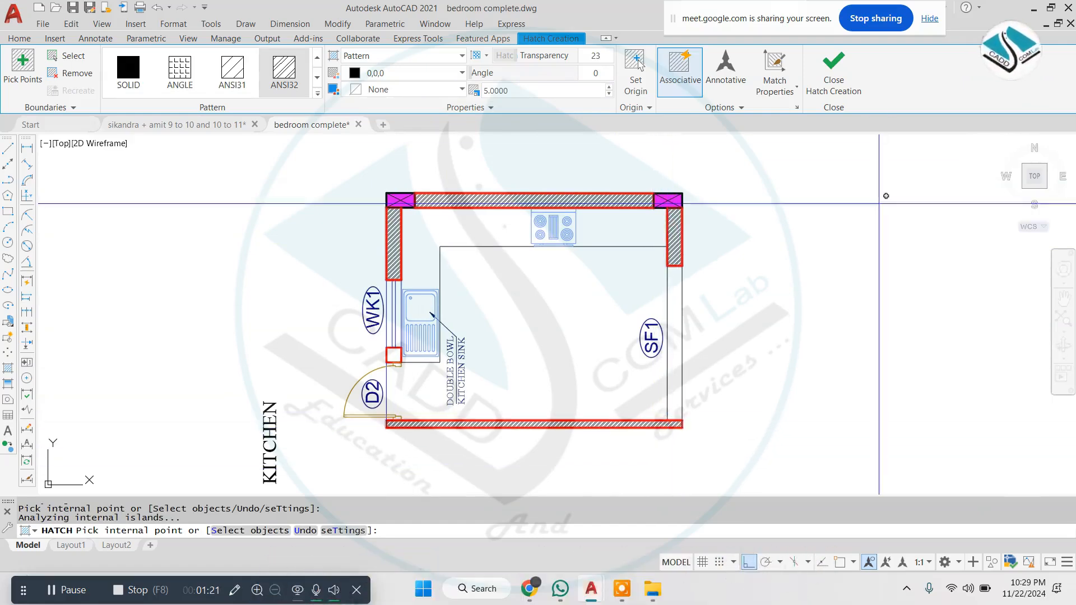
- Set the wall hatch scale to 7 and its colour to grey 147,149,152, and finish the hatch
left_click(601, 60)
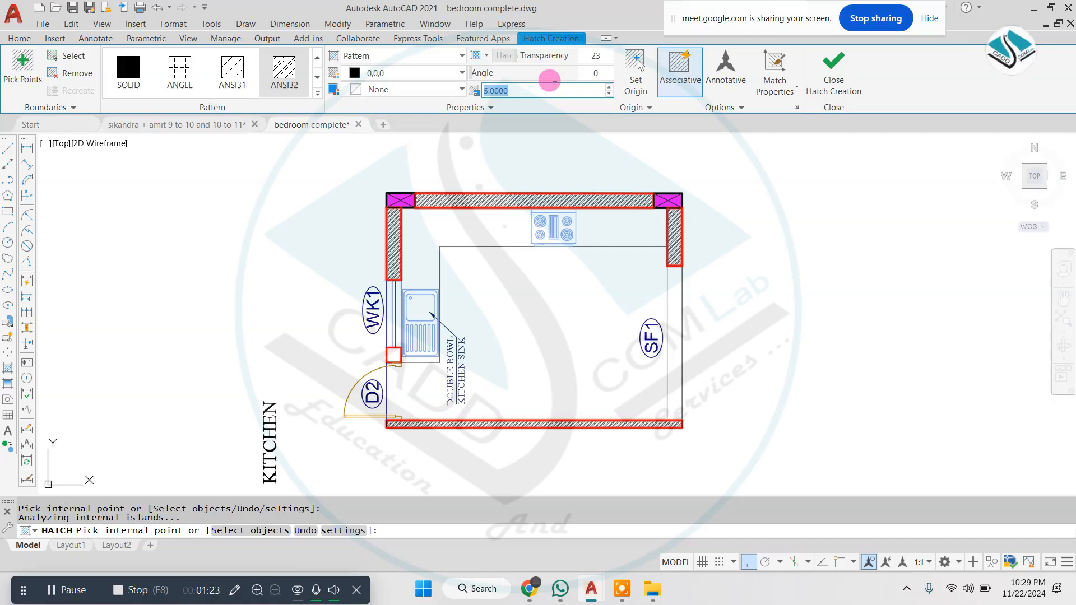
left_click(387, 75)
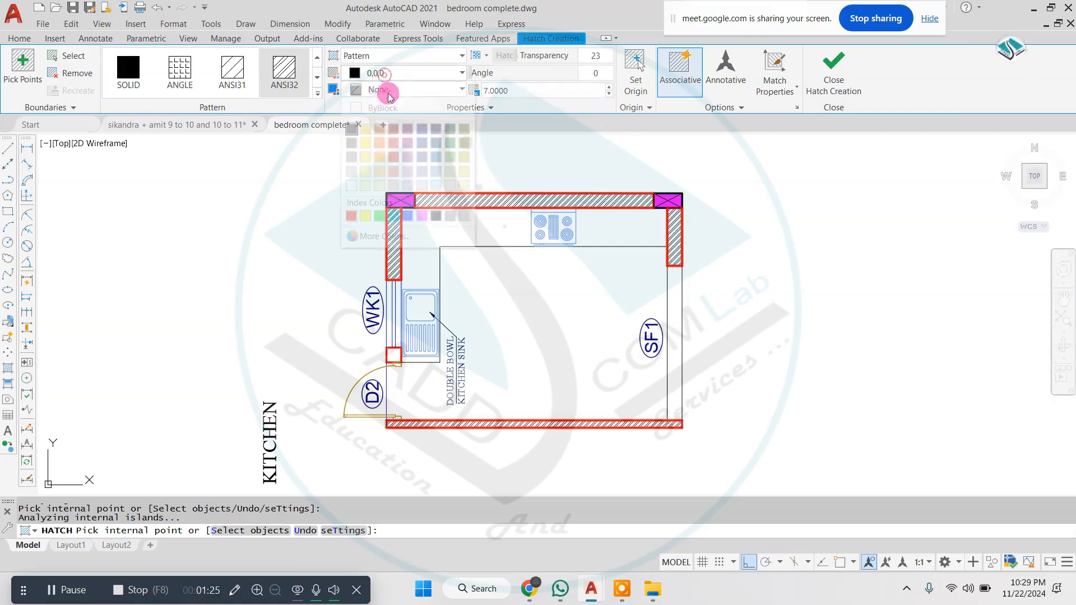
left_click(353, 151)
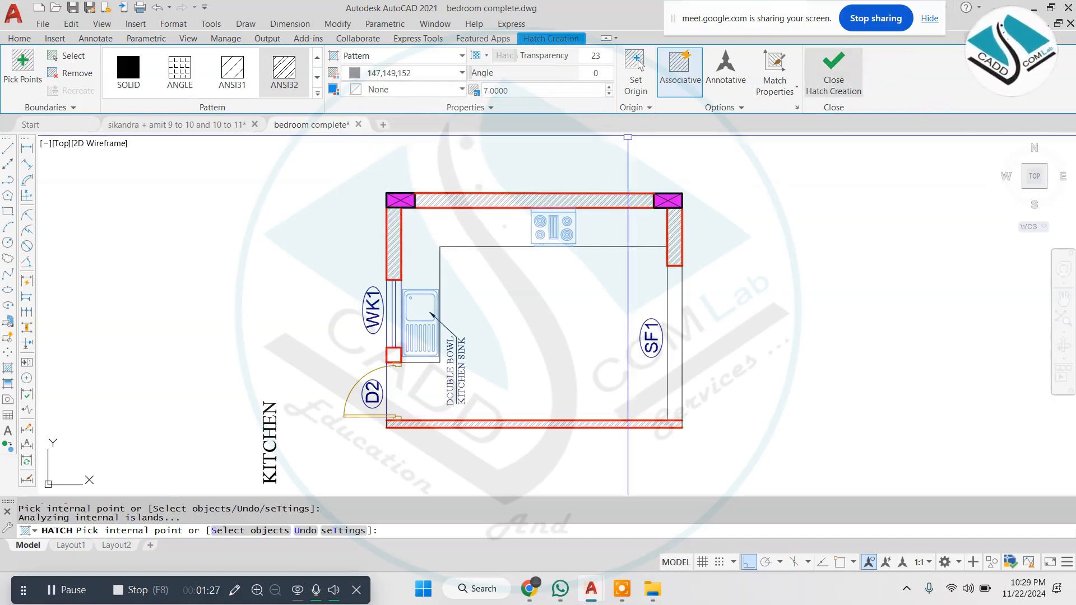
key("Escape")
key("Escape")
type("h")
key("Return")
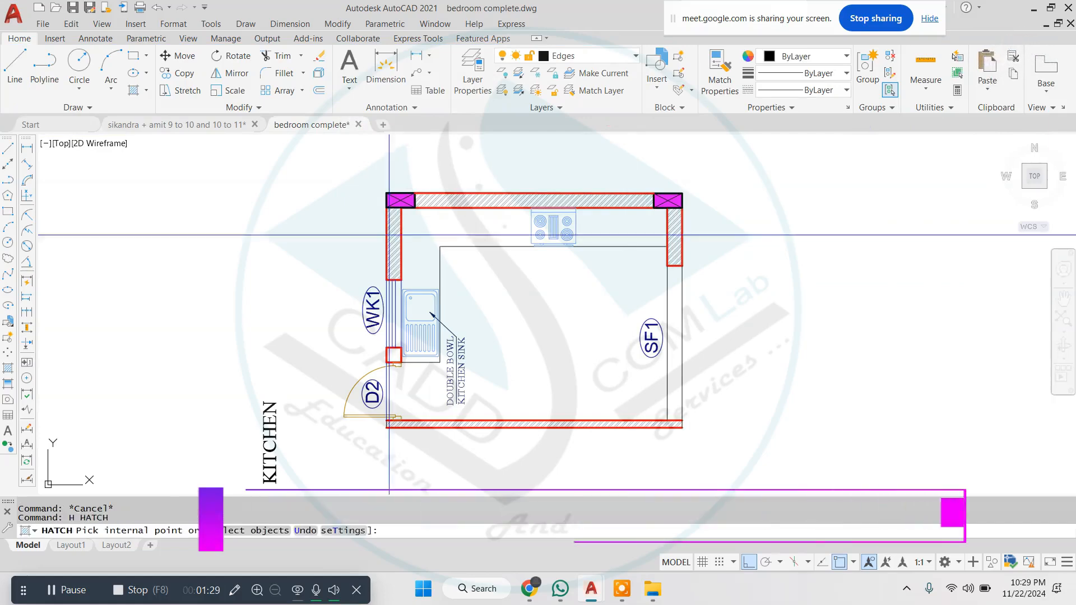
key("Escape")
- Offset the inner line of the upper wall into the kitchen, across the hob, to mark the overhead counter
type("o")
key("Return")
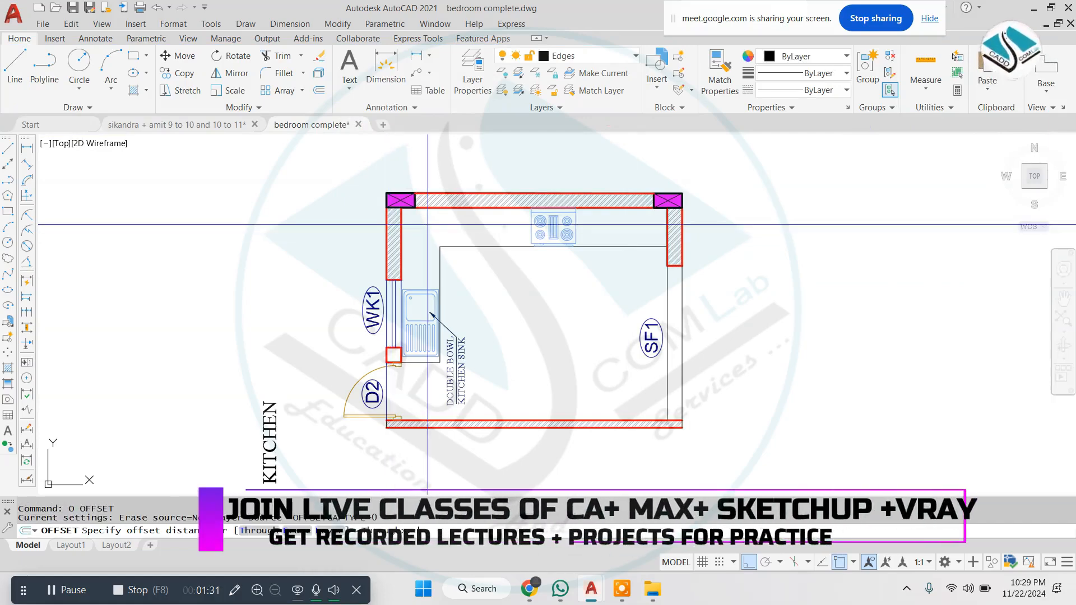
scroll(453, 225, "up", 2)
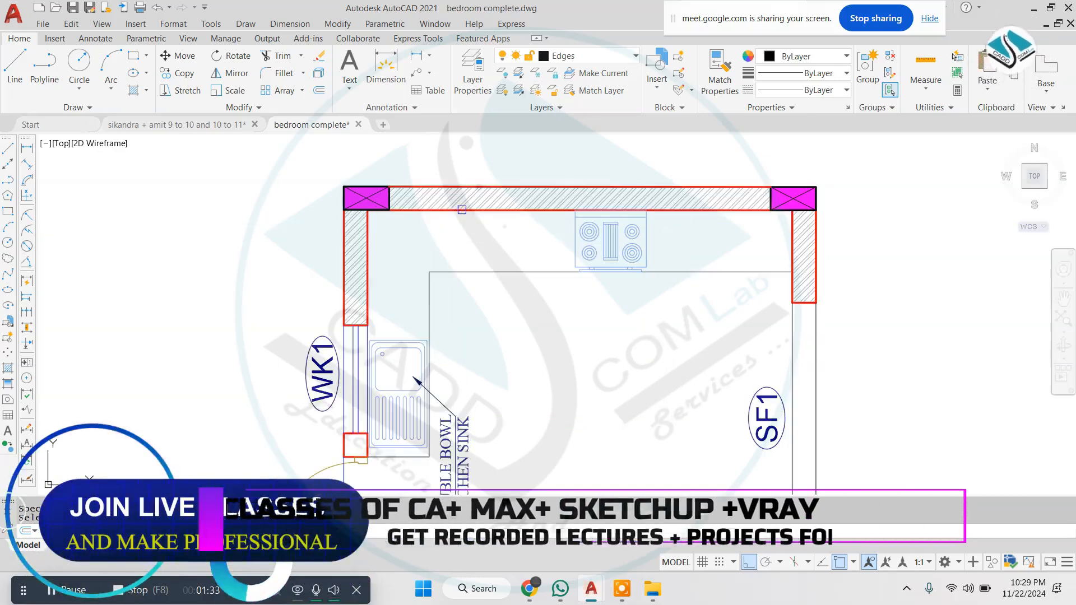
key("Escape")
- Change the offset counter line's colour to 205,105,40 and its linetype to DASHDOT2
left_click(776, 251)
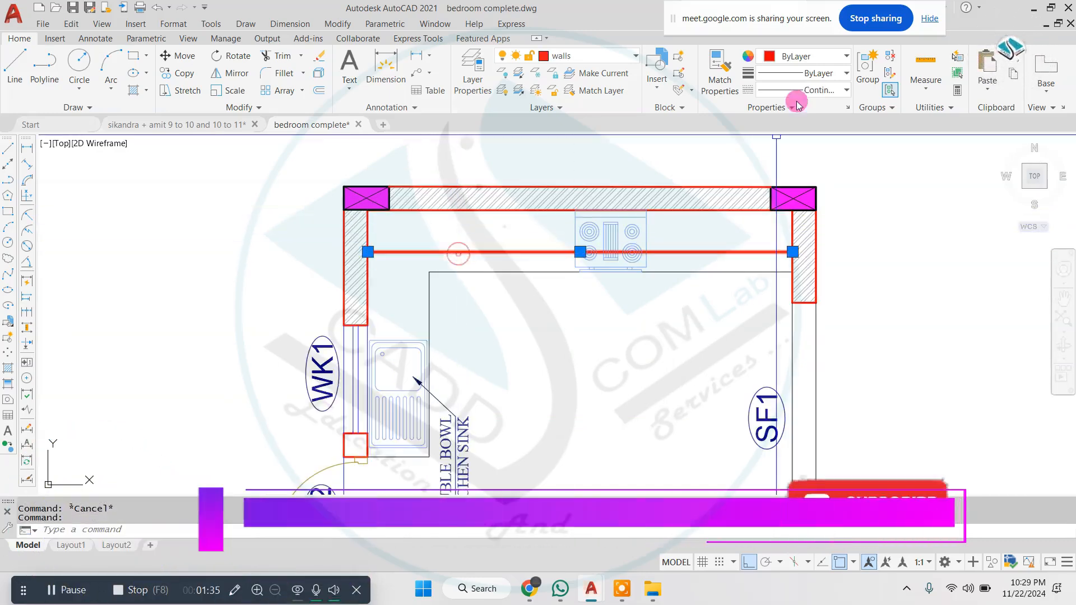
left_click(807, 57)
left_click(818, 87)
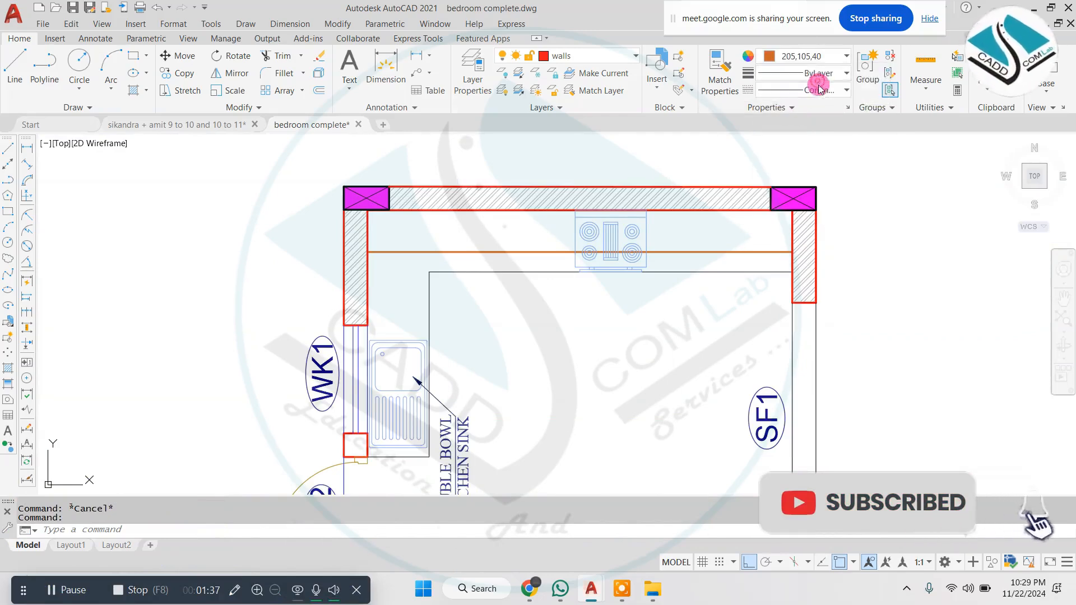
left_click(823, 90)
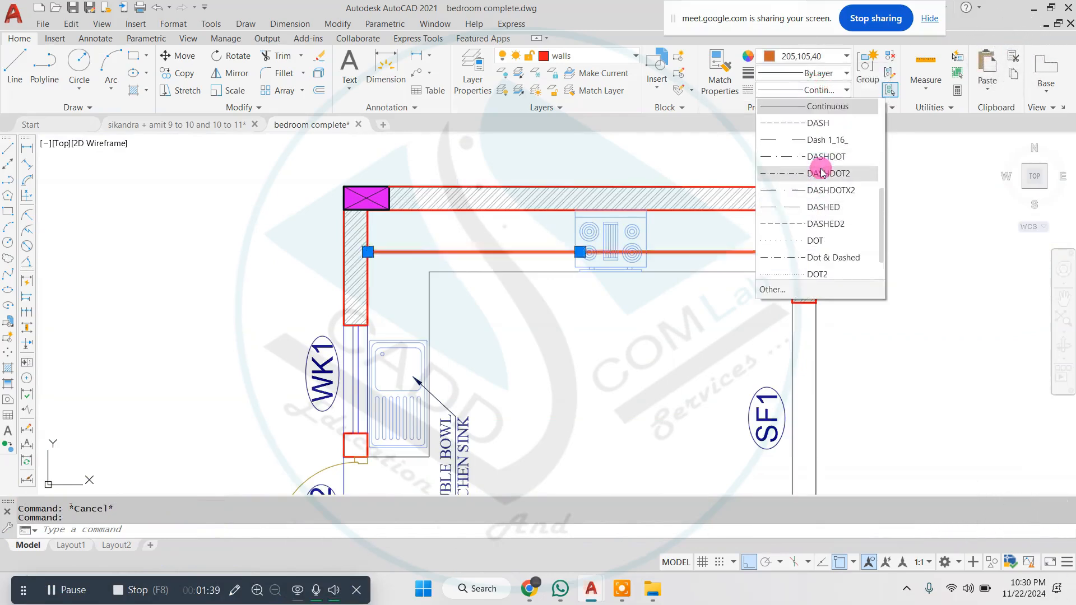
left_click(822, 174)
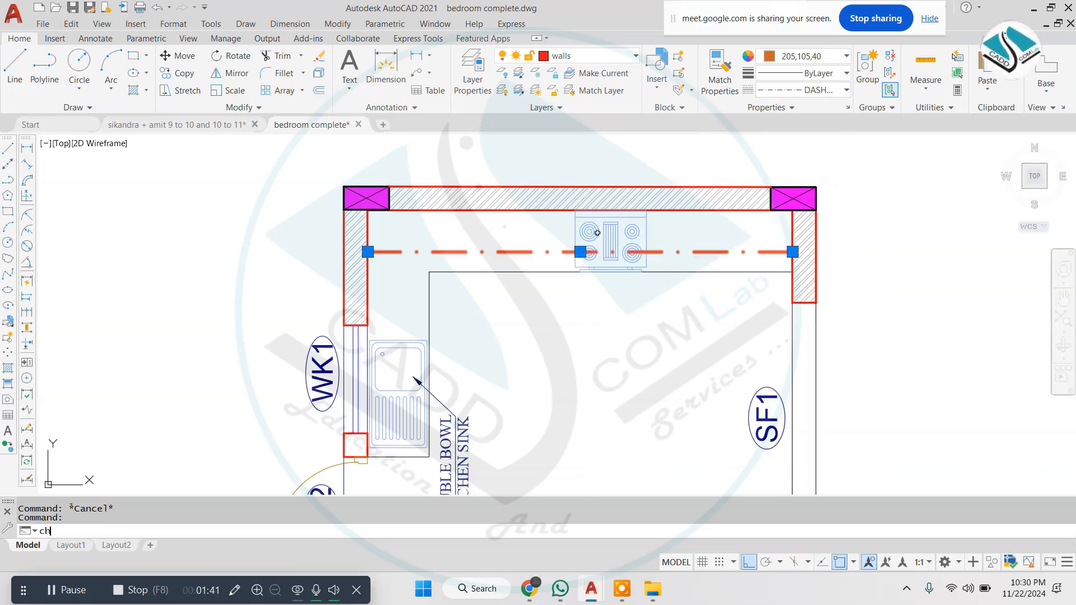
- Set the linetype scale of the overhead counter line to 30
type("ch")
key("Return")
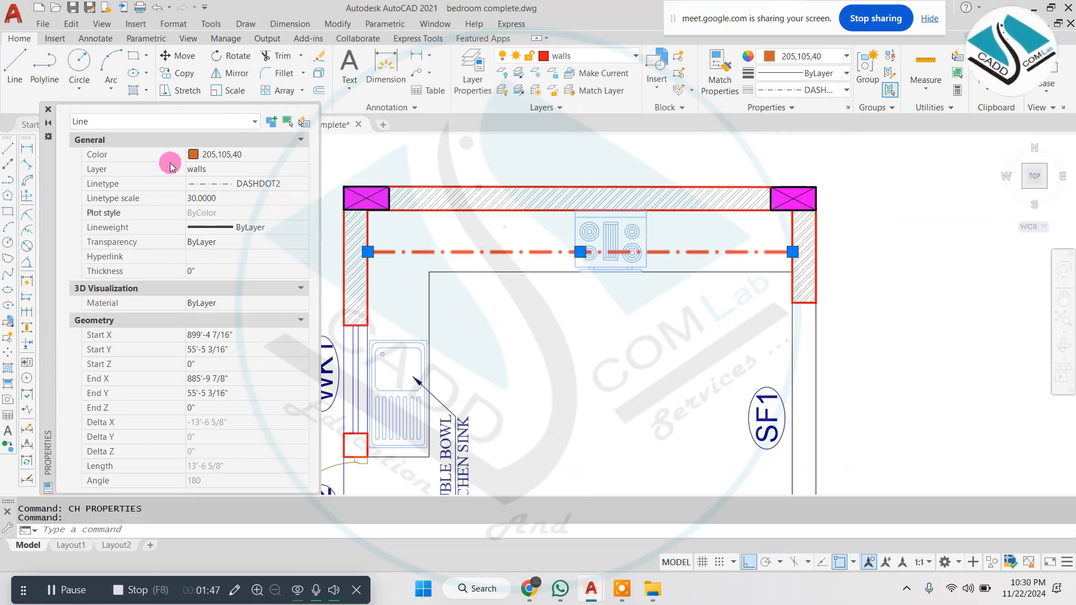
left_click(47, 113)
key("Escape")
key("Escape")
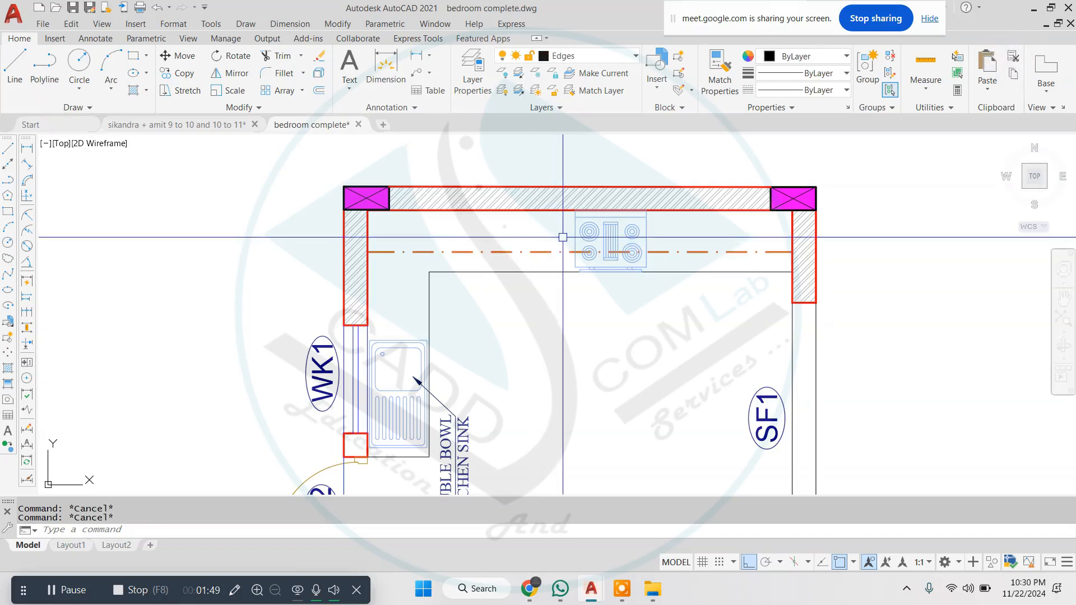
- Hatch the L-shaped kitchen counter along the upper and left walls, on both sides of the overhead counter line, with the ANSI31 pattern
type("h")
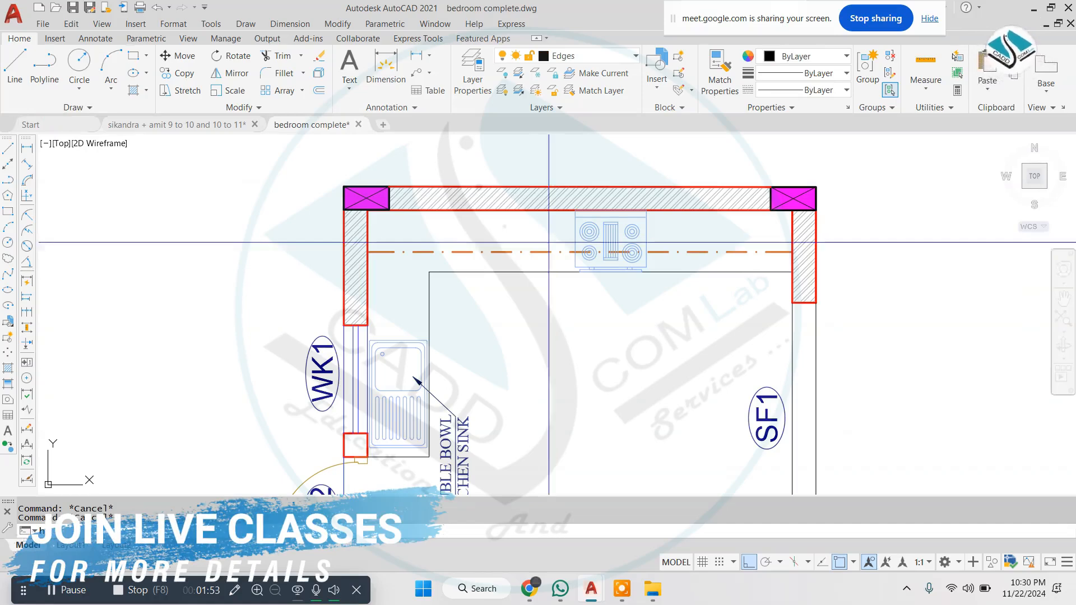
key("Return")
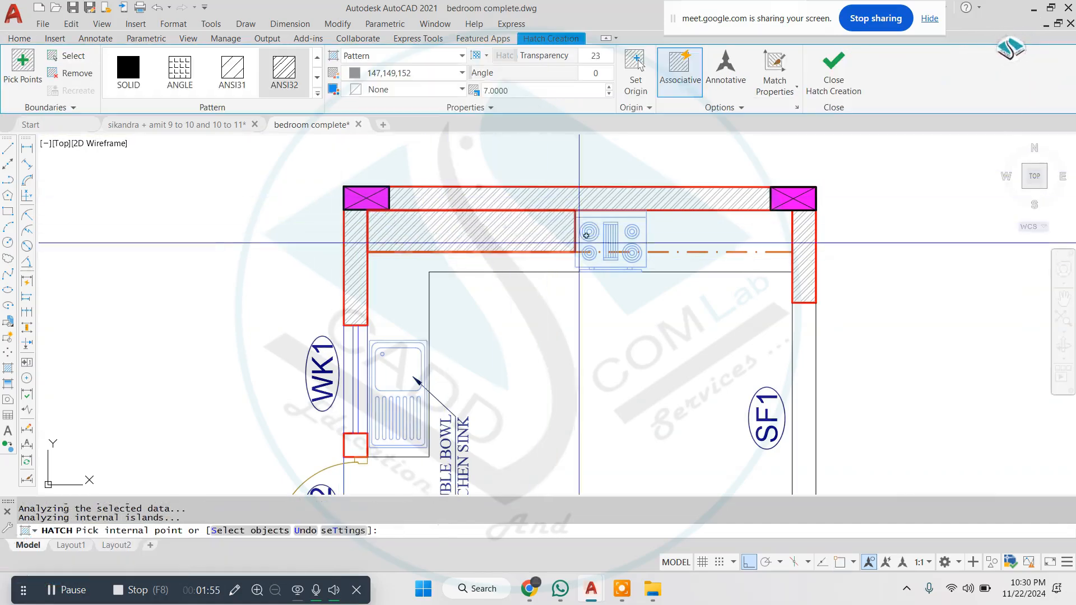
left_click(238, 87)
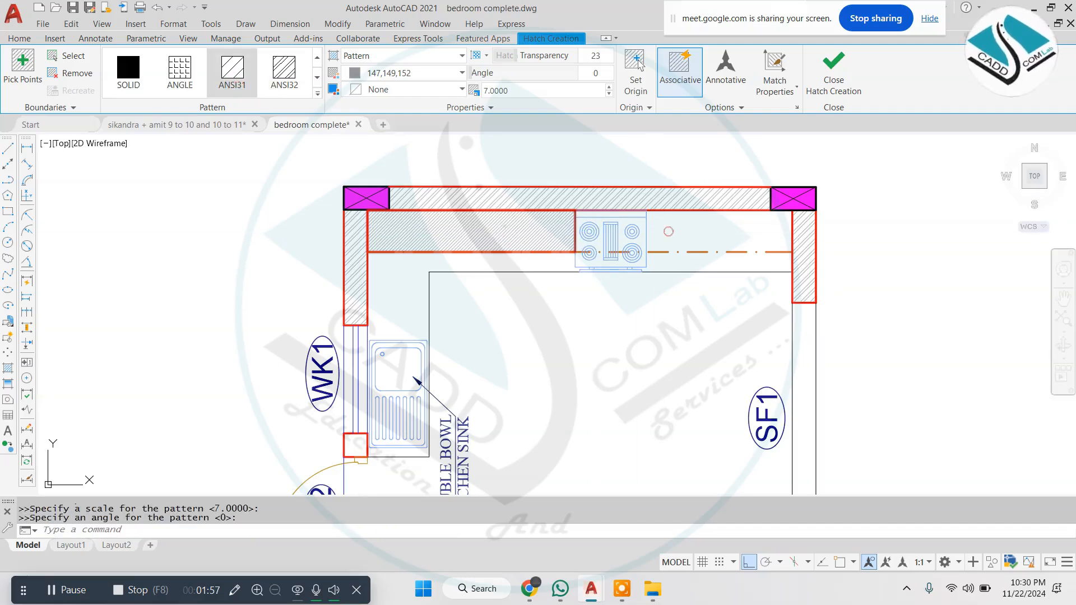
left_click(670, 231)
left_click(390, 297)
scroll(474, 275, "down", 2)
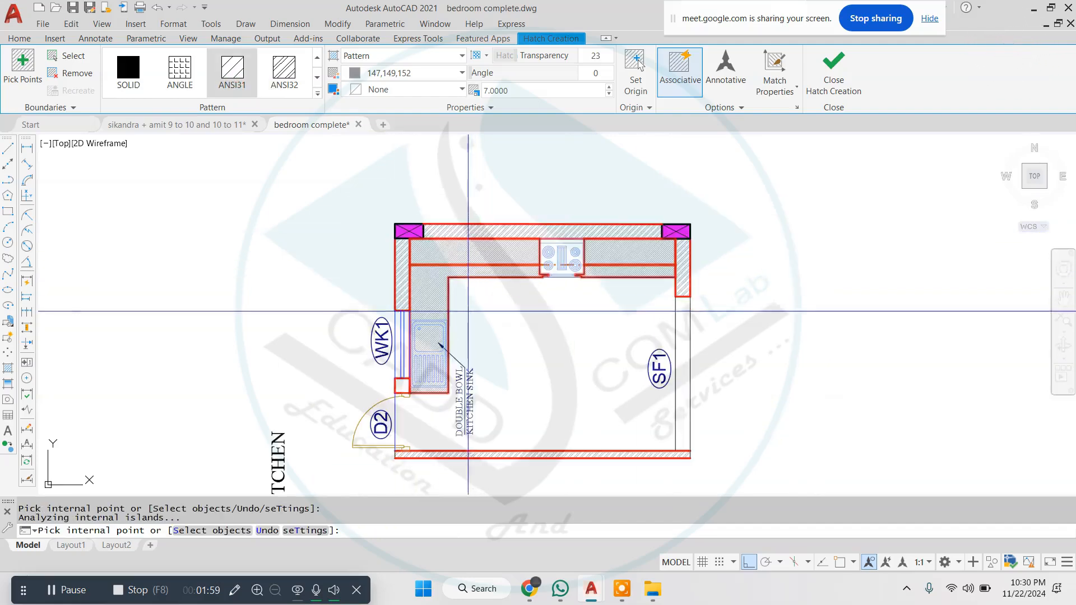
scroll(514, 289, "up", 2)
scroll(399, 406, "down", 2)
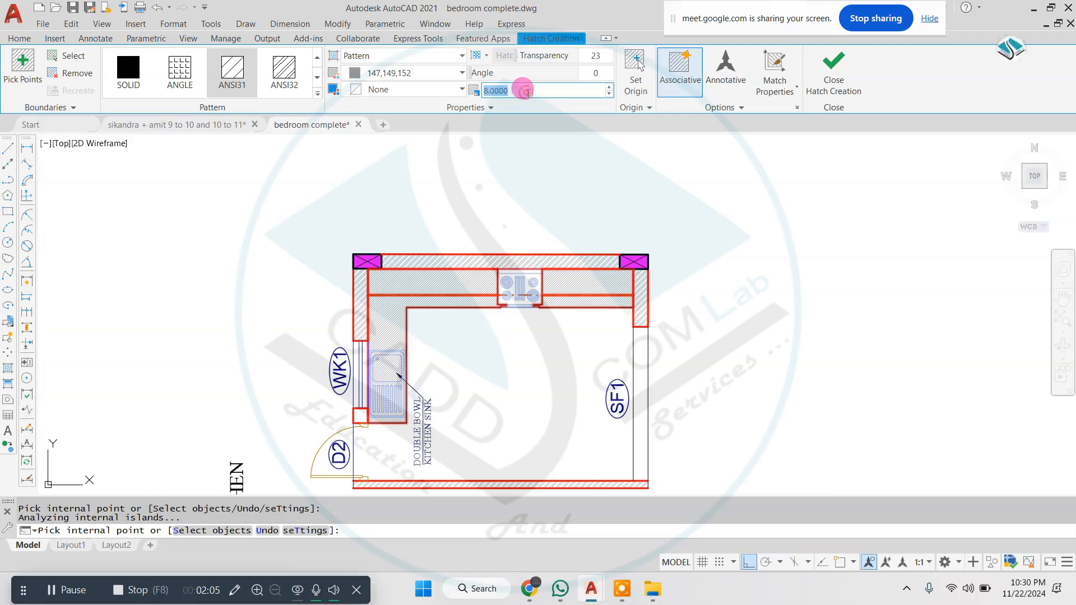
- Set the counter hatch to scale 10 and dark green 19,103,52, and finish the hatch
left_click(460, 73)
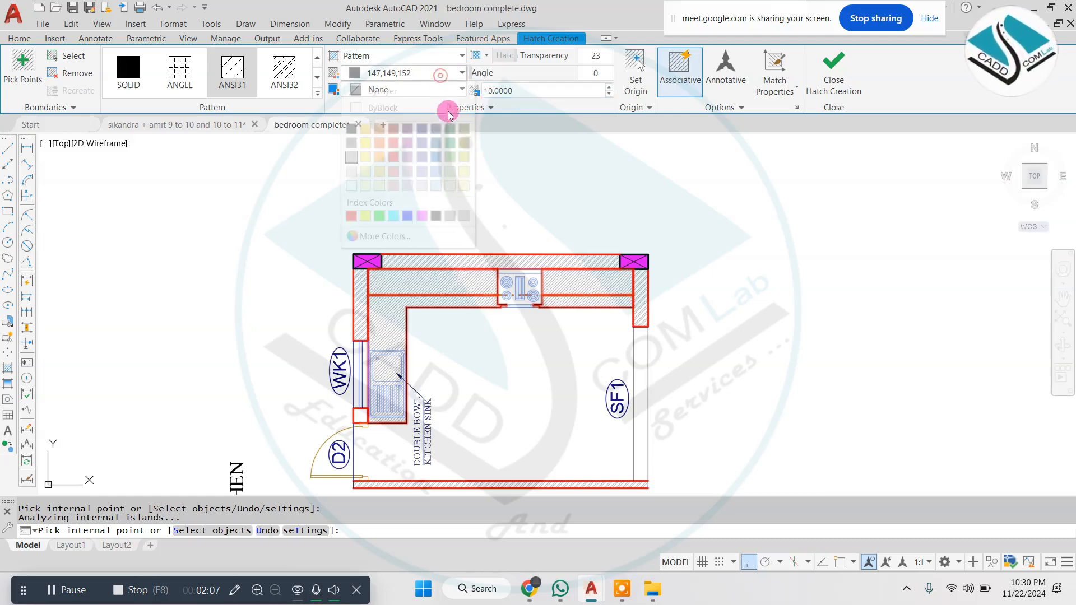
left_click(447, 114)
left_click(841, 77)
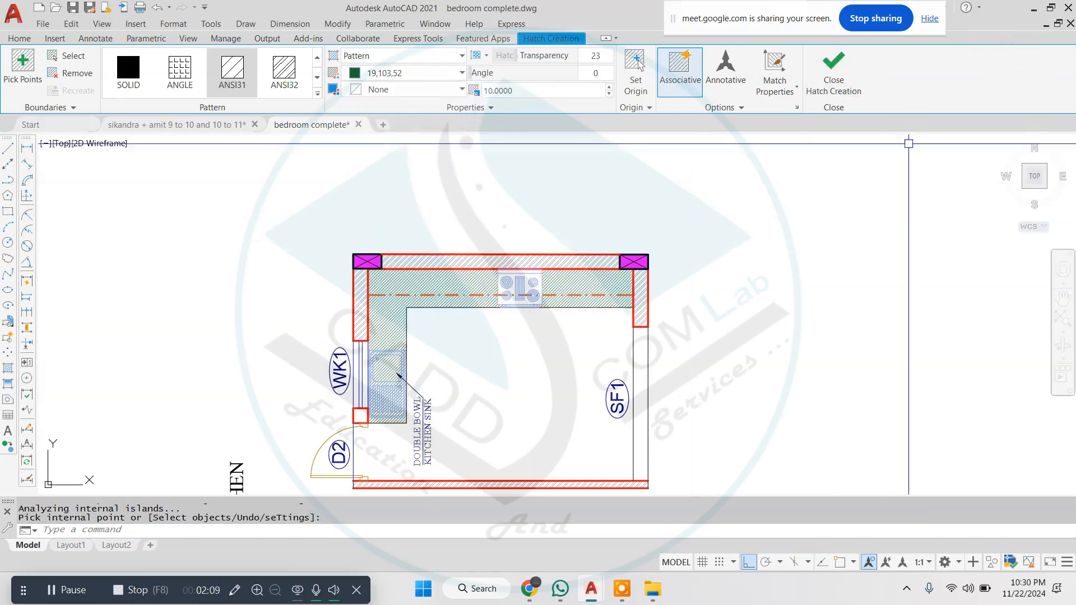
scroll(521, 291, "down", 4)
key("Escape")
- Hatch the open kitchen floor between the counter, SF1 and the lower wall with the NET pattern
scroll(520, 313, "up", 4)
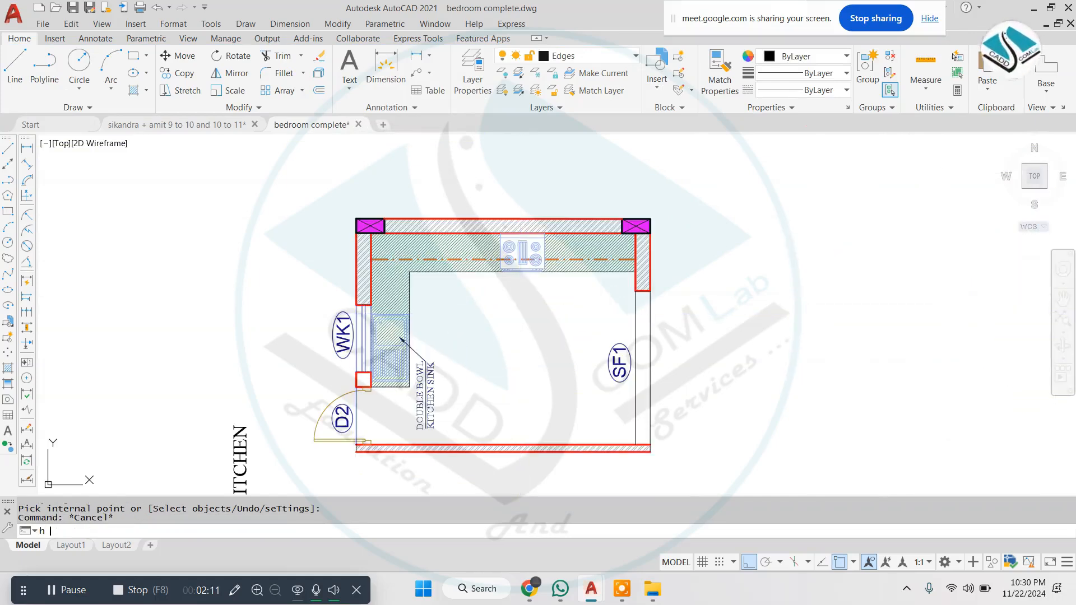
type("h")
key("Return")
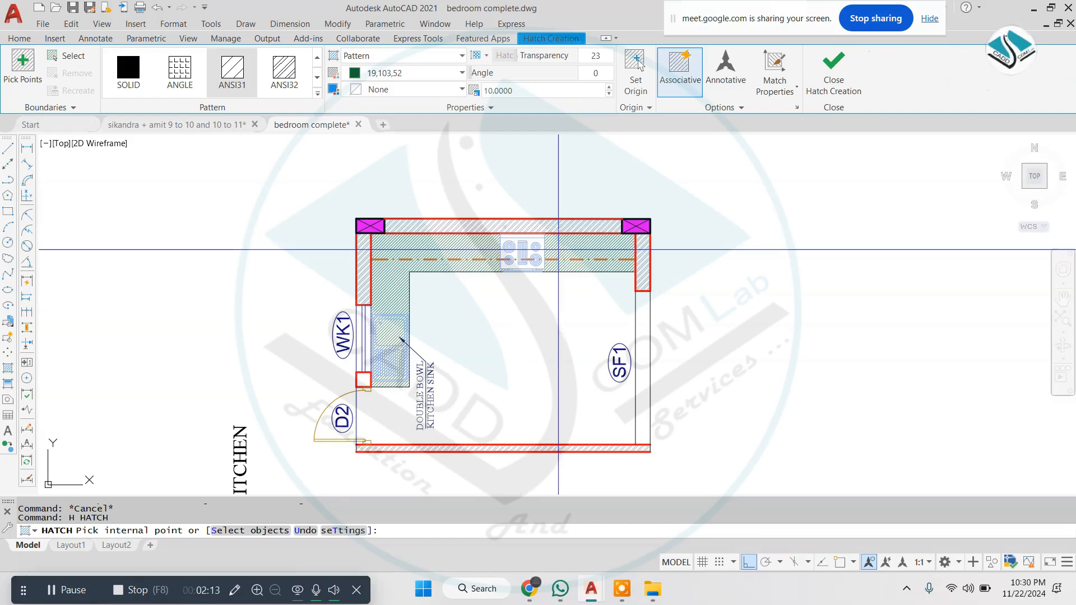
scroll(148, 204, "down", 11)
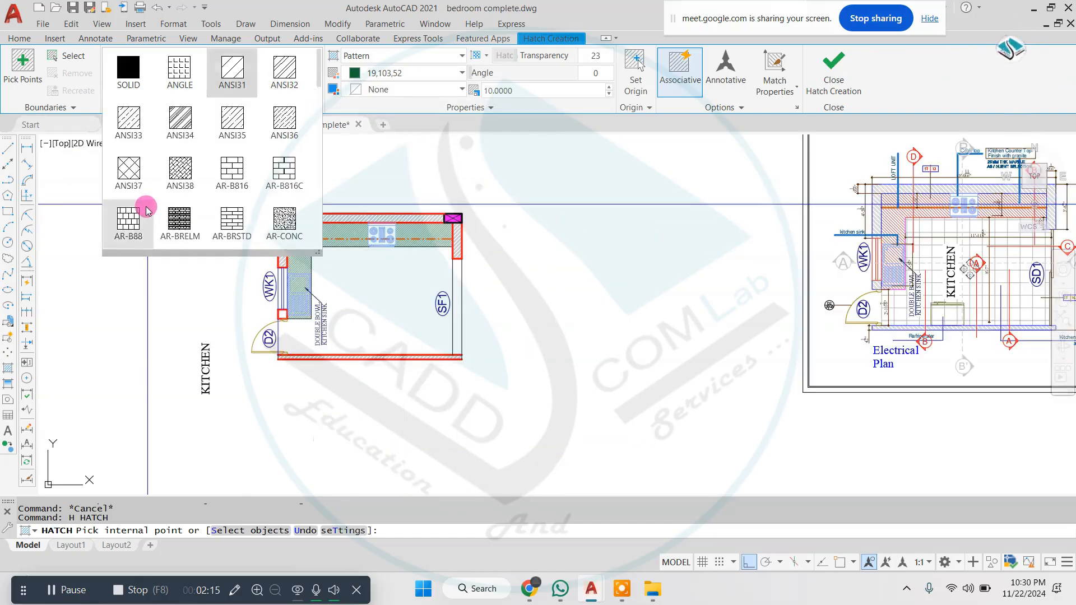
scroll(149, 191, "down", 4)
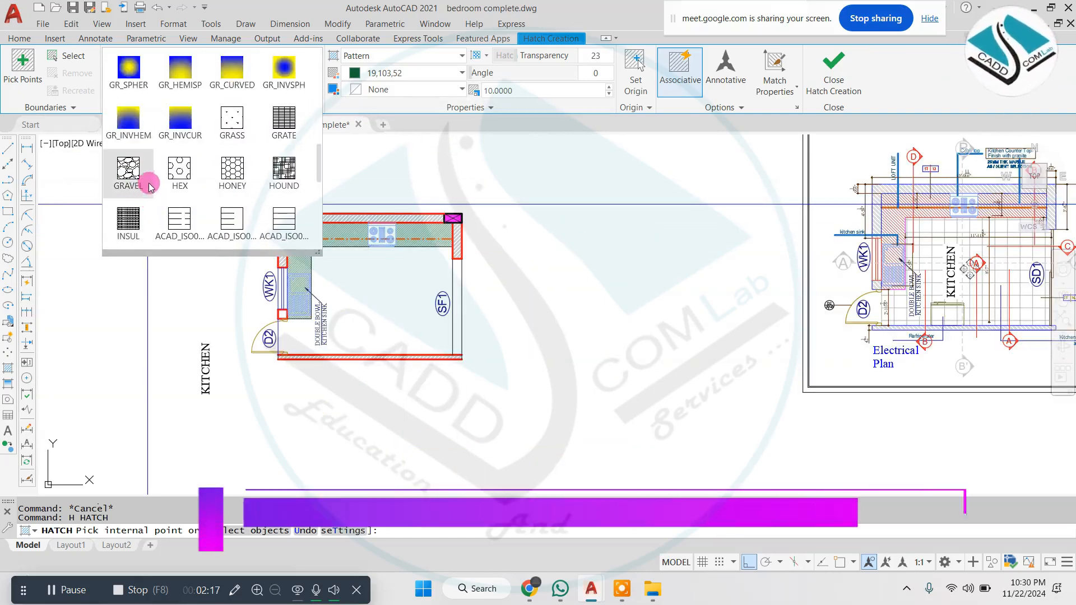
scroll(162, 158, "down", 3)
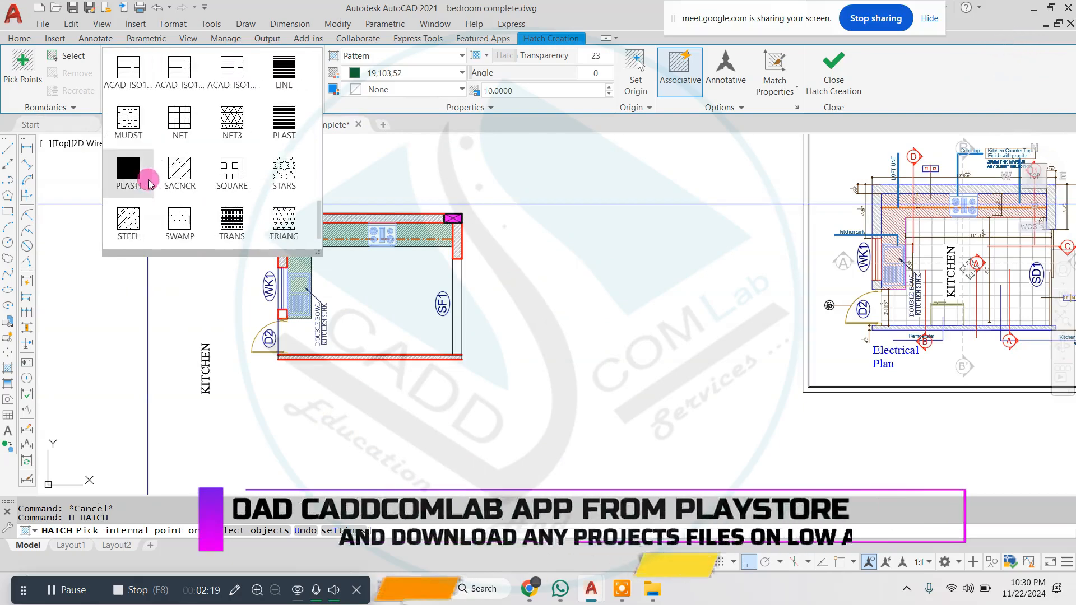
left_click(186, 122)
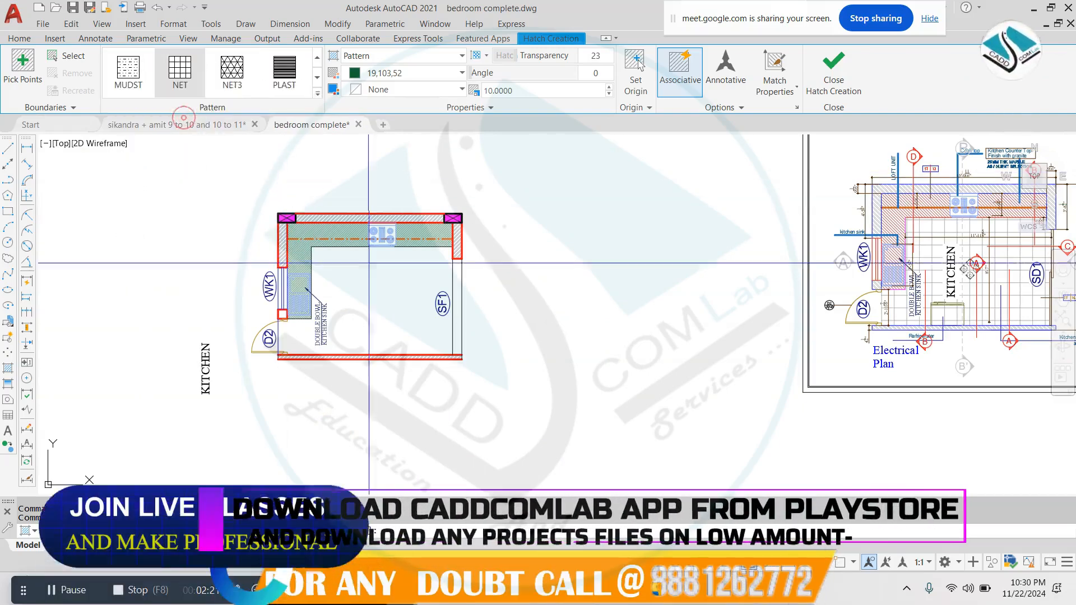
scroll(355, 278, "up", 3)
left_click(347, 290)
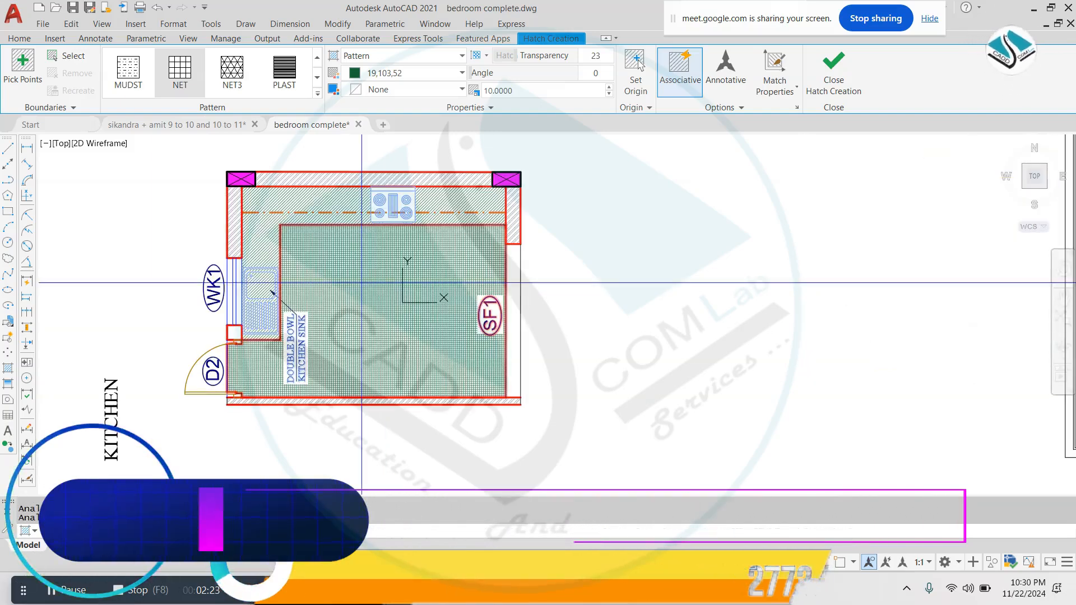
key("Return")
- Match the new floor hatch to the properties of the floor tile hatch in the Electrical Plan
type("ma")
key("Return")
scroll(366, 288, "down", 2)
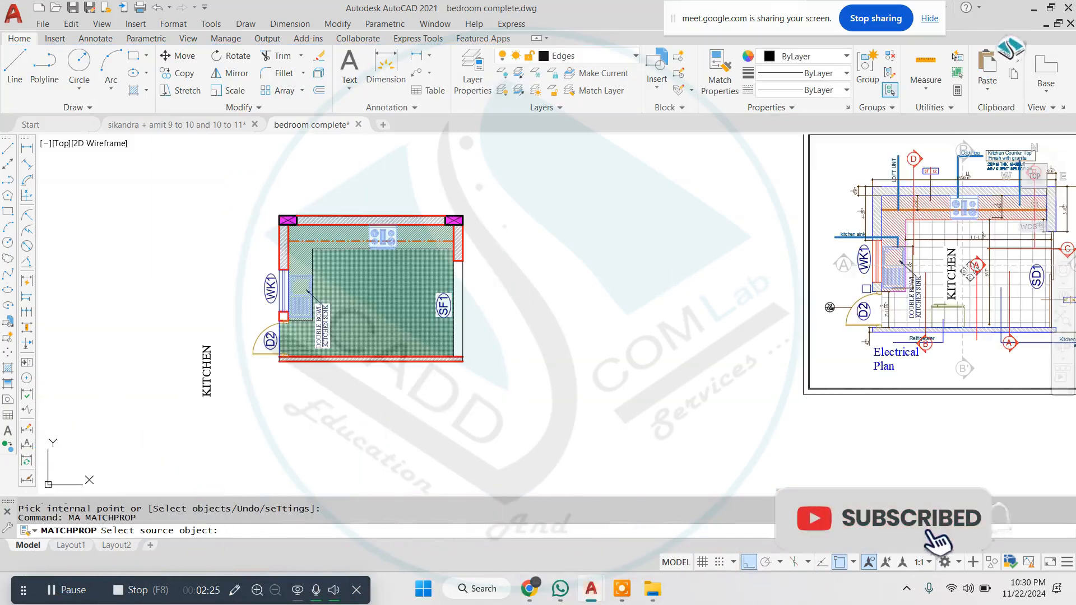
left_click(1018, 295)
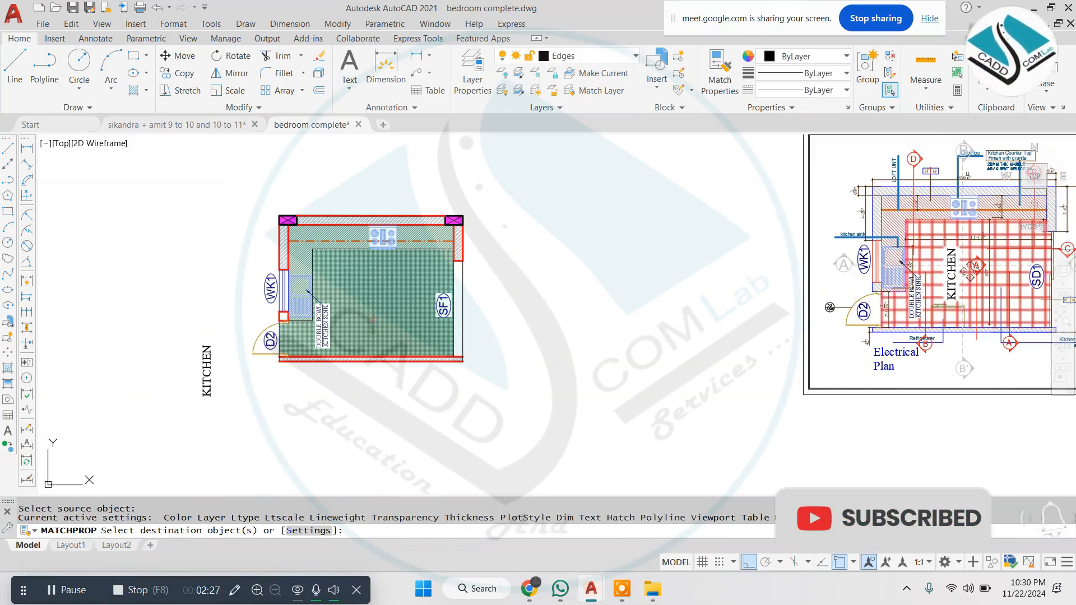
left_click(373, 320)
key("Escape")
key("Escape")
middle_click_drag(551, 306, 544, 320)
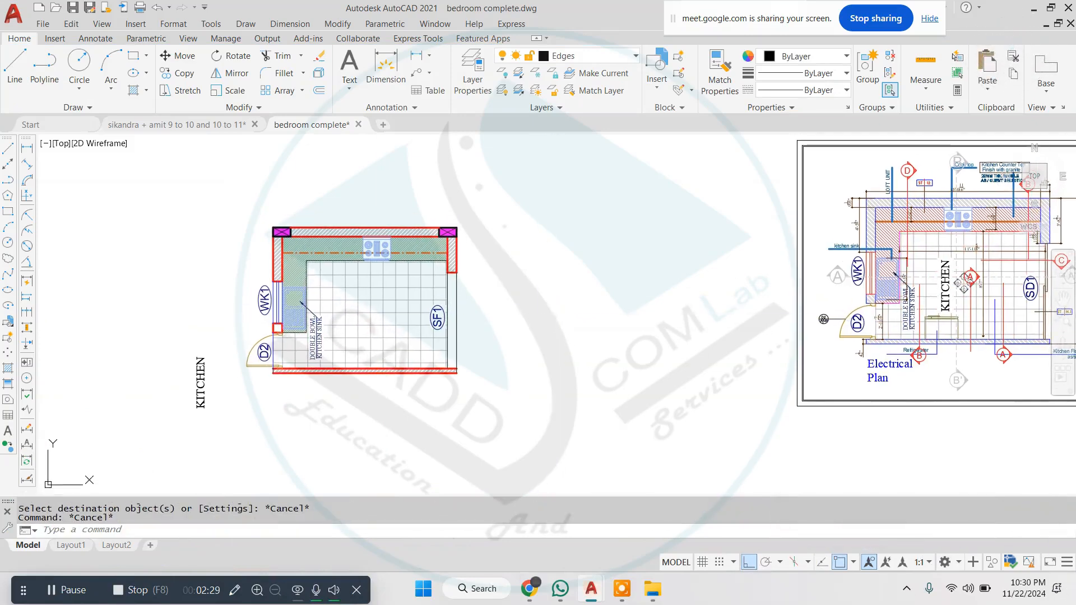
key("Escape")
- Add a linear dimension above the upper wall, spanning the outer corners of the two magenta columns
scroll(318, 237, "up", 2)
left_click(290, 24)
left_click(280, 68)
scroll(218, 157, "up", 4)
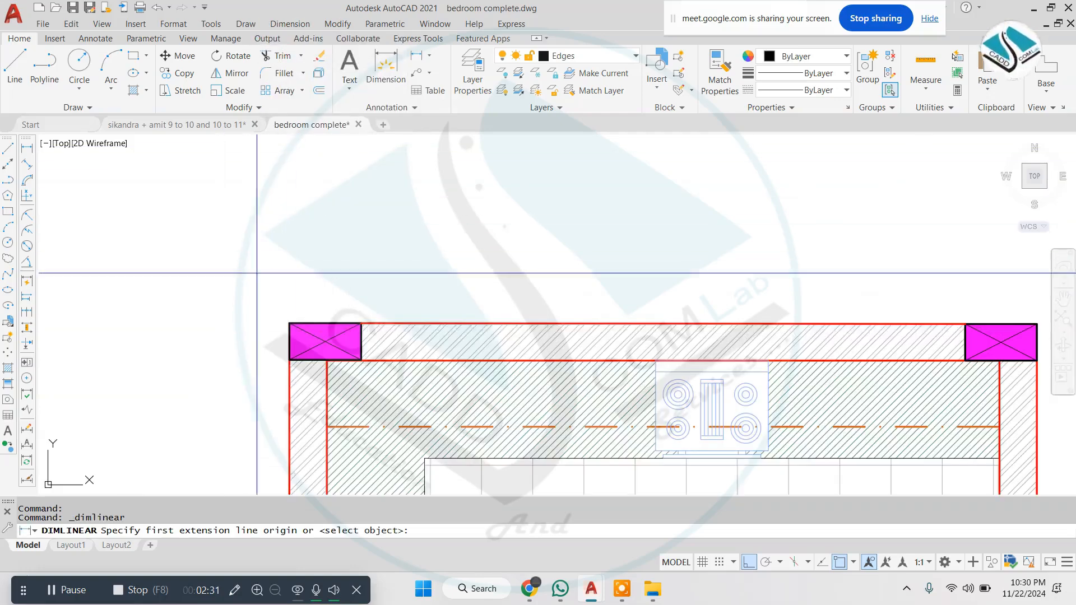
left_click(289, 323)
scroll(264, 276, "down", 2)
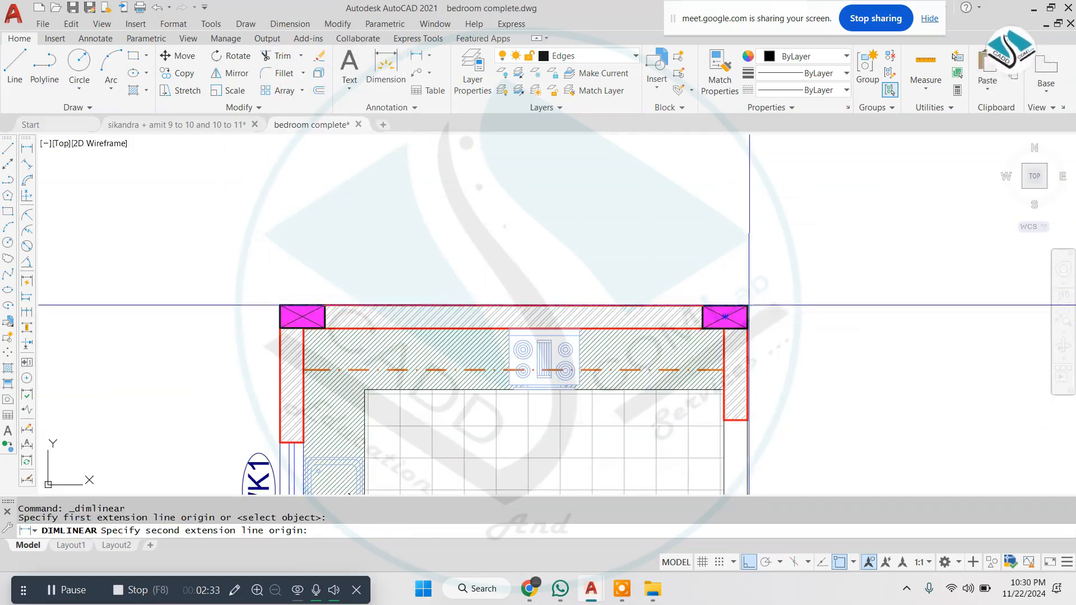
left_click(749, 306)
left_click(743, 276)
key("Escape")
- Add a vertical linear dimension outside the WK1 and D2 side, from the upper outer corner to the lower wall
key("space")
left_click(280, 300)
scroll(279, 301, "down", 2)
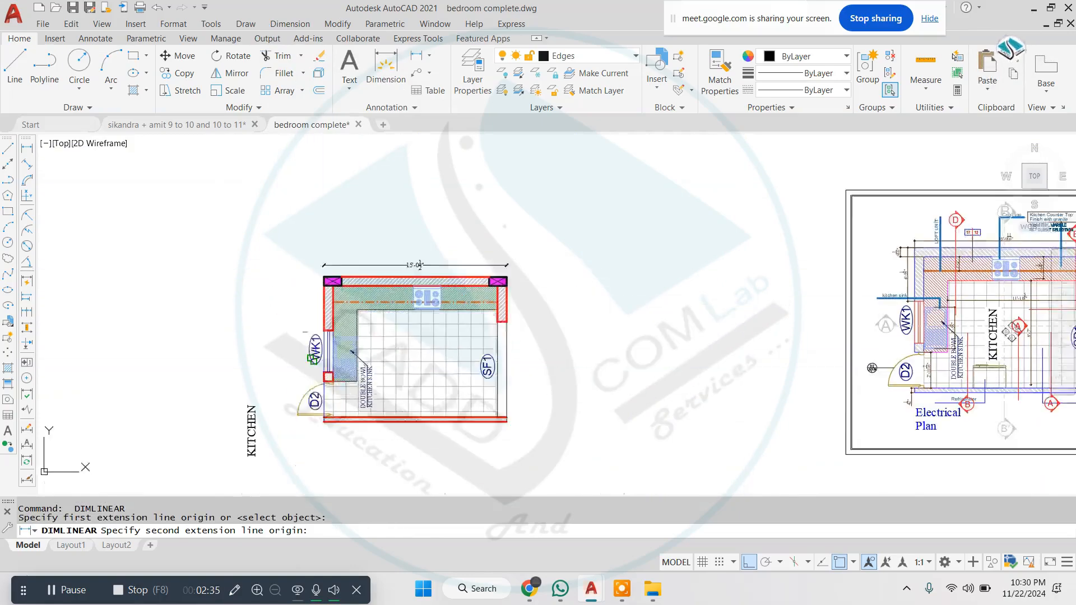
scroll(327, 311, "up", 4)
left_click(326, 311)
middle_click_drag(326, 227, 326, 317)
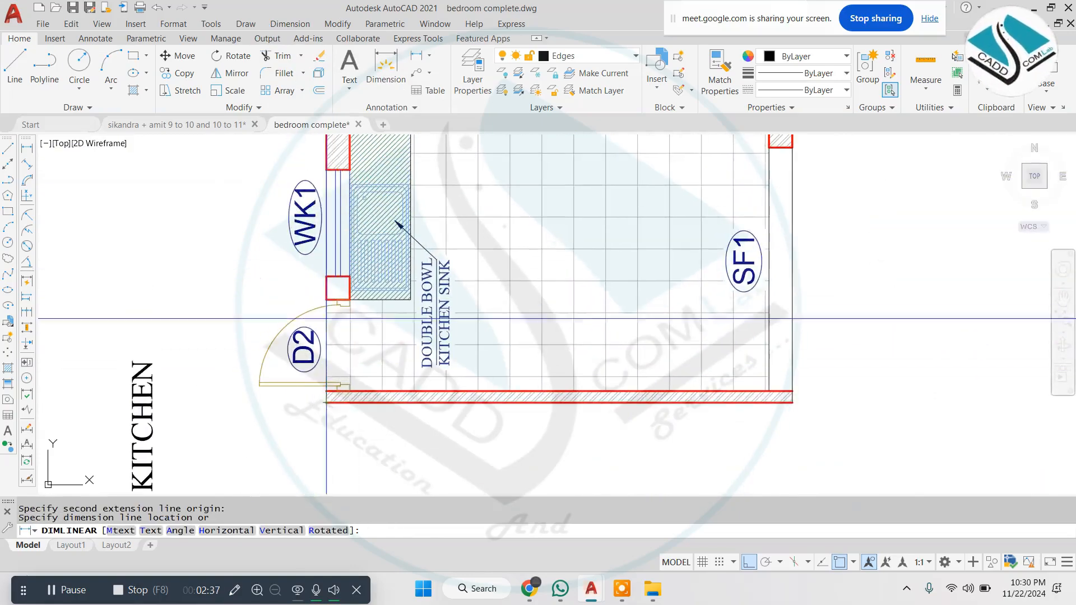
left_click(271, 265)
middle_click_drag(337, 413, 257, 380)
key("Escape")
- Dimension the full outer length of the lower wall, placing the dimension line below the plan
key("space")
left_click(246, 367)
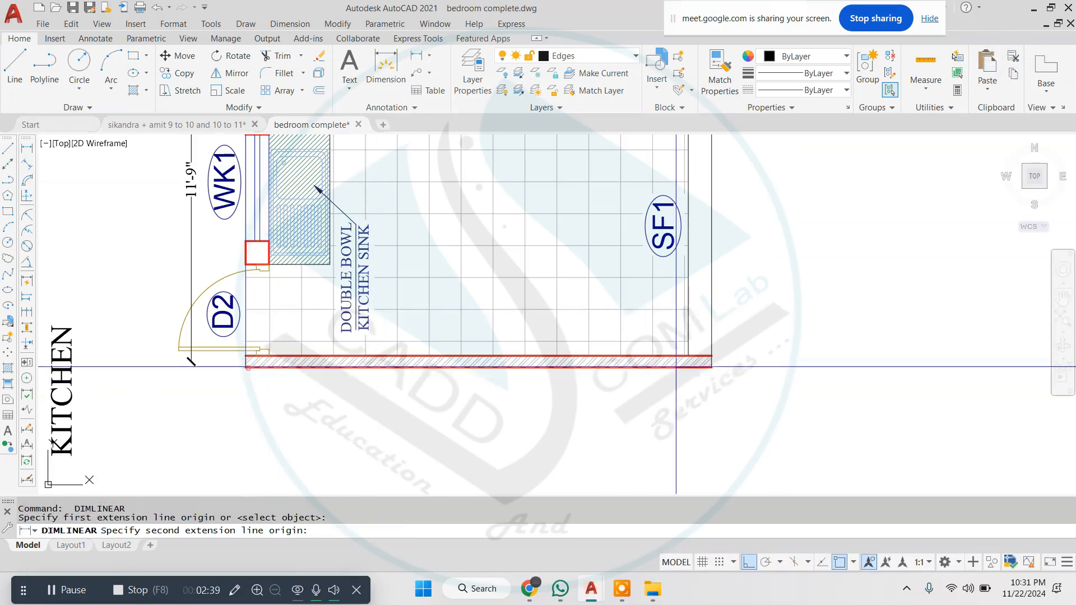
left_click(711, 367)
left_click(710, 393)
- Dimension the SF1 opening from the end of the short hatched side wall down to the lower wall
scroll(696, 369, "down", 4)
scroll(690, 281, "up", 4)
key("space")
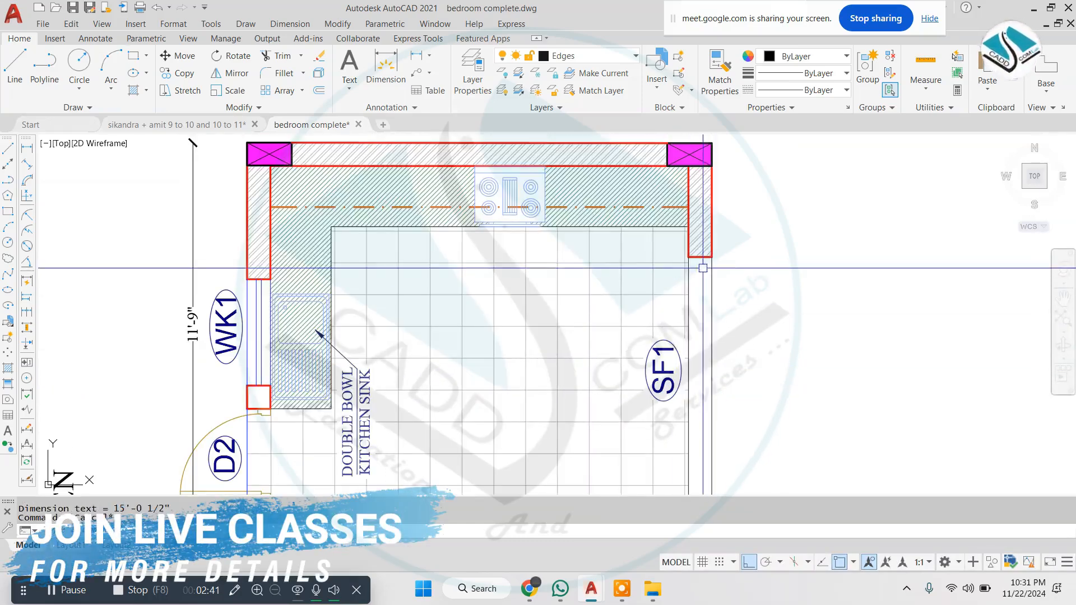
left_click(712, 257)
middle_click_drag(713, 441, 696, 284)
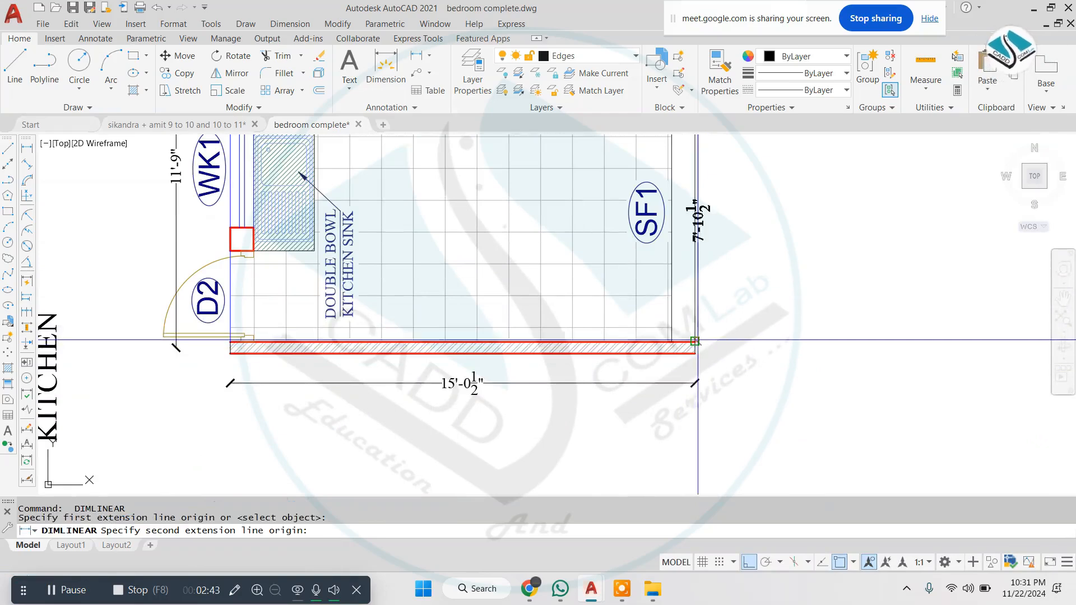
key("Escape")
- Dimension the clear floor width from the sink counter edge to SF1 and the floor depth from the hob counter edge to the lower wall
scroll(583, 286, "down", 3)
scroll(481, 265, "up", 4)
key("space")
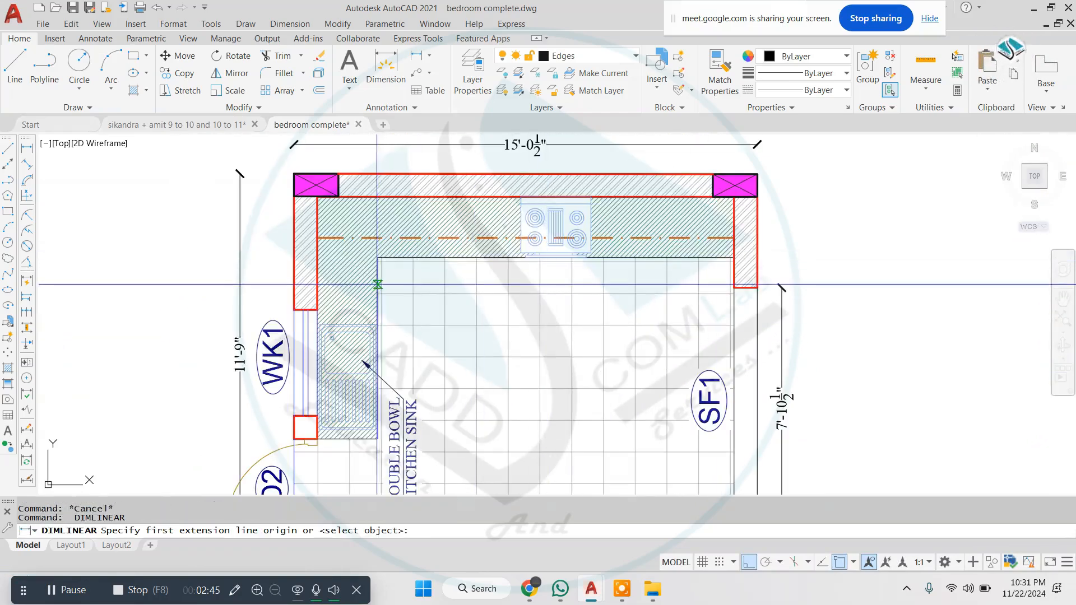
left_click(378, 285)
left_click(733, 288)
left_click(645, 296)
key("space")
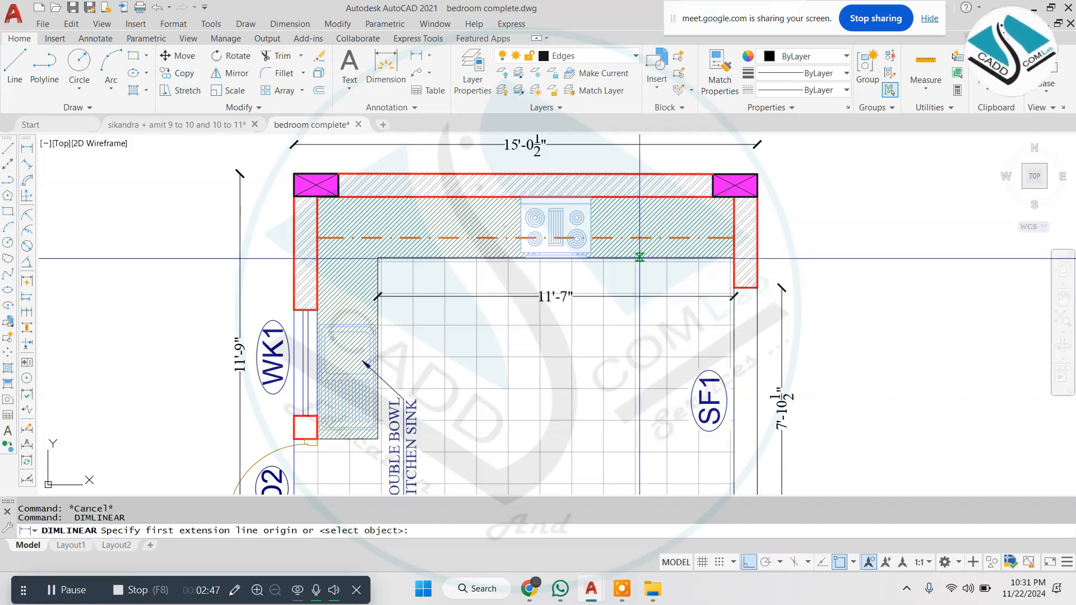
left_click(640, 258)
middle_click_drag(577, 408, 555, 232)
left_click(644, 354)
left_click(644, 304)
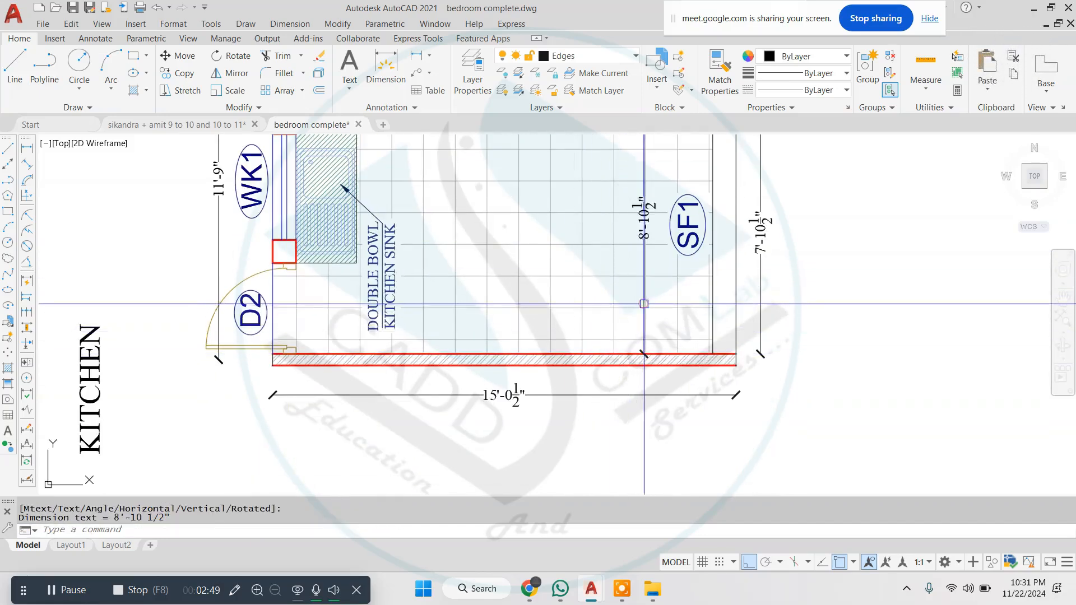
key("Escape")
- Dimension the depths from the upper wall's inner face to the hob counter edge and to the overhead counter line
scroll(644, 303, "down", 3)
scroll(623, 197, "up", 4)
key("space")
left_click(633, 176)
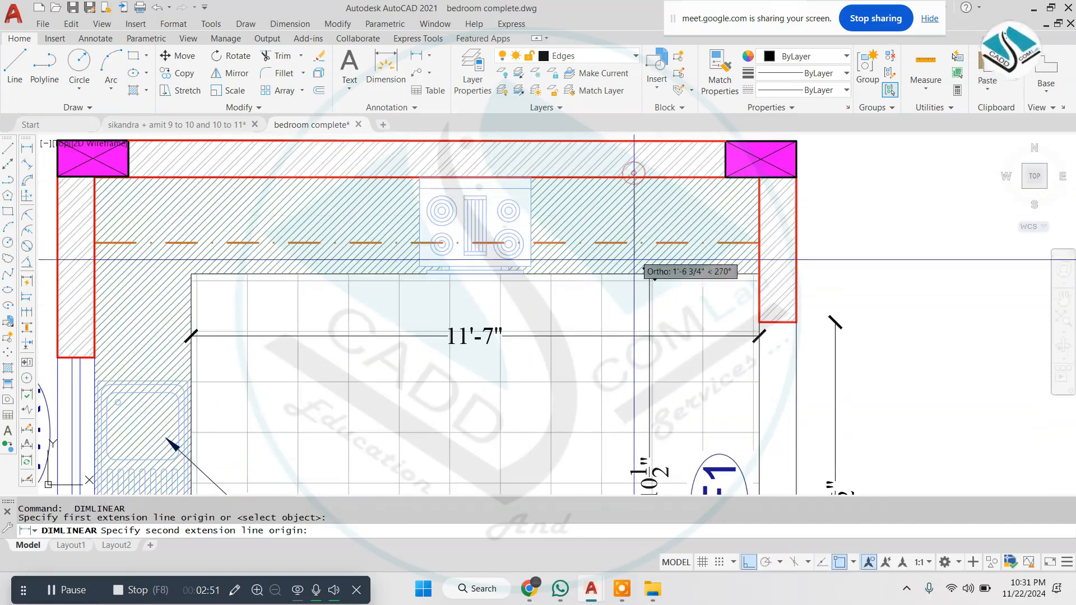
left_click(632, 274)
left_click(681, 271)
key("space")
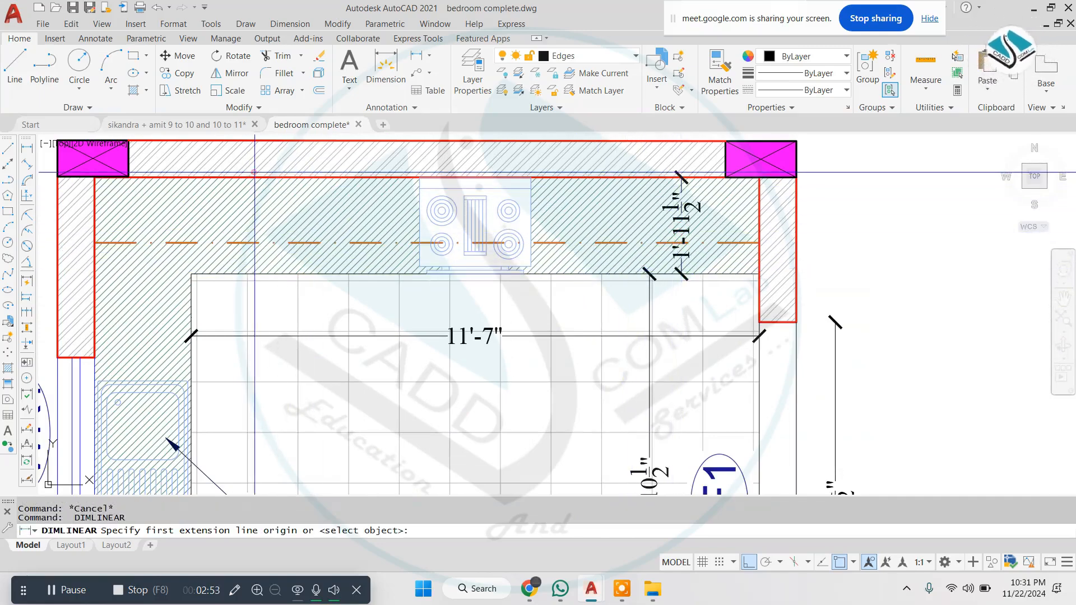
left_click(256, 177)
left_click(256, 242)
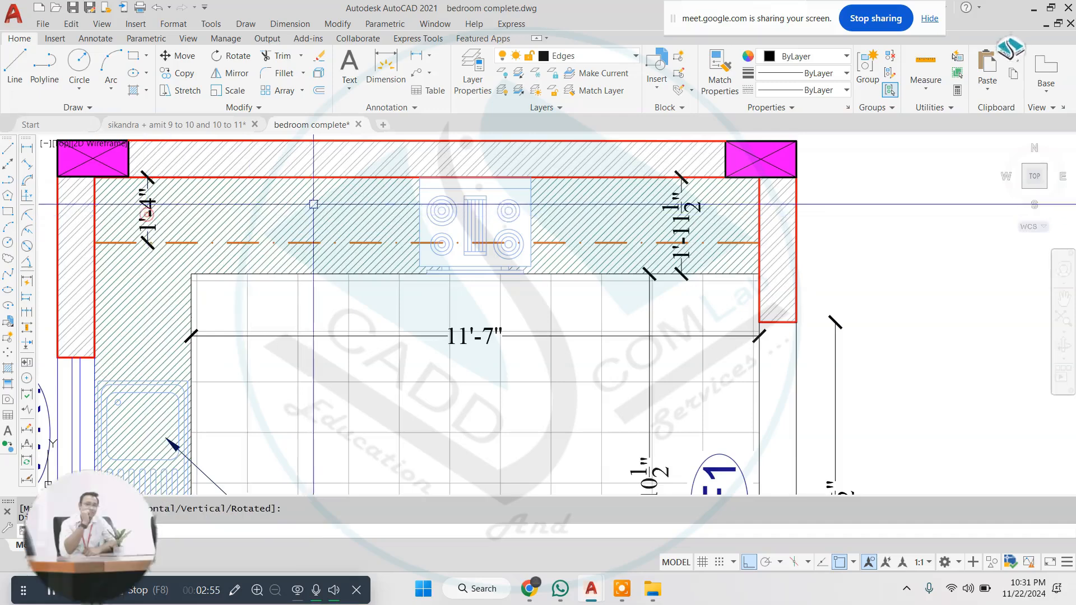
- Dimension the WK1 window opening vertically, placing the dimension line outside the overall side dimension
scroll(173, 290, "down", 2)
middle_click_drag(173, 290, 354, 213)
scroll(278, 273, "up", 2)
key("space")
left_click(306, 246)
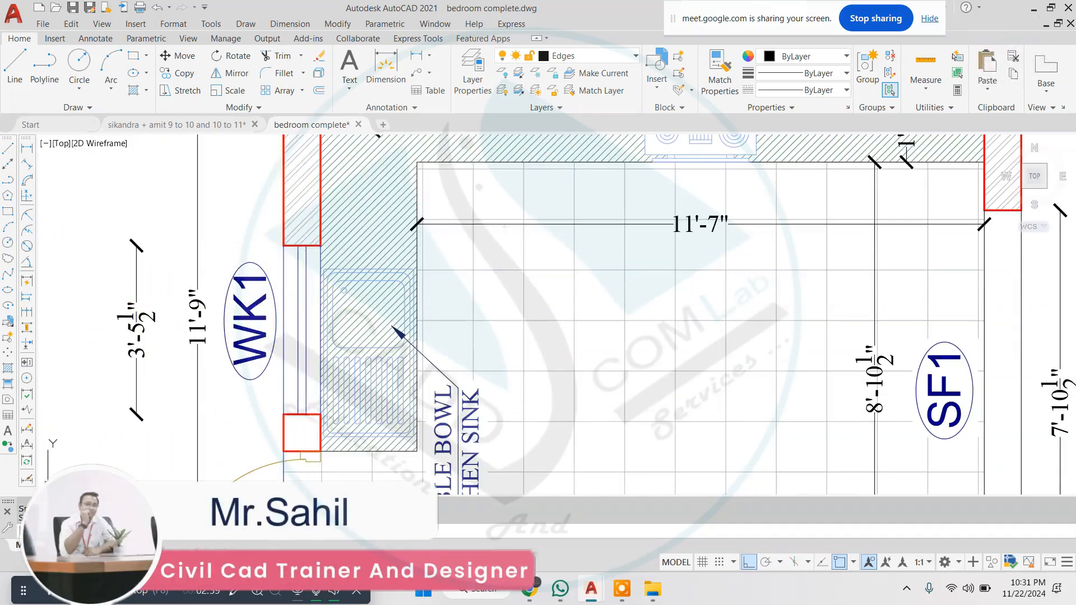
- Select the LOFT UNIT note with its leader line and the ST 12 tag above the original kitchen plan
scroll(472, 293, "down", 4)
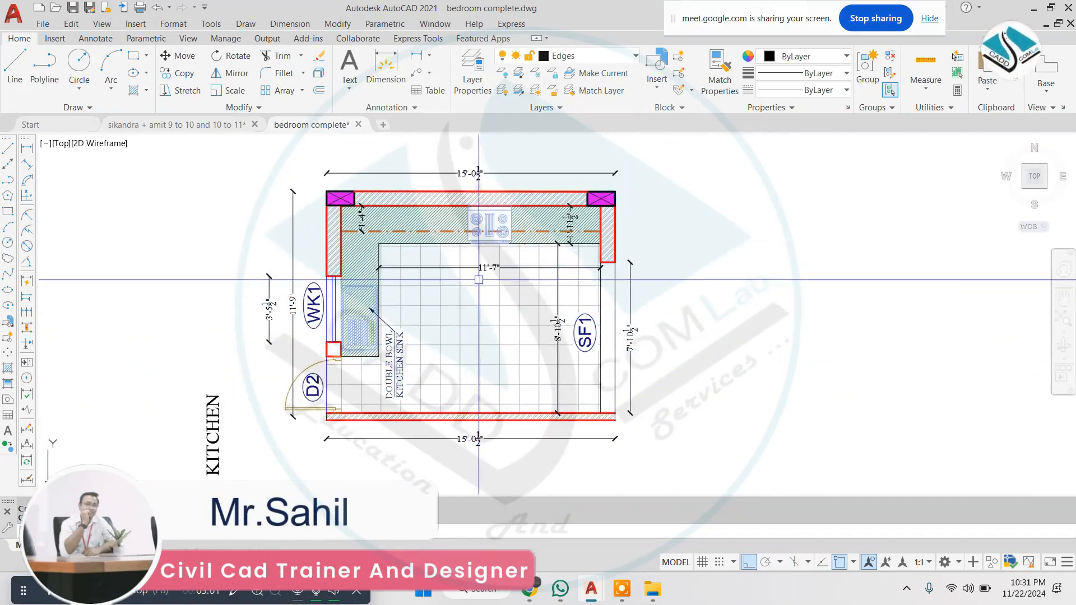
scroll(478, 280, "down", 2)
middle_click_drag(779, 244, 464, 319)
scroll(706, 251, "up", 6)
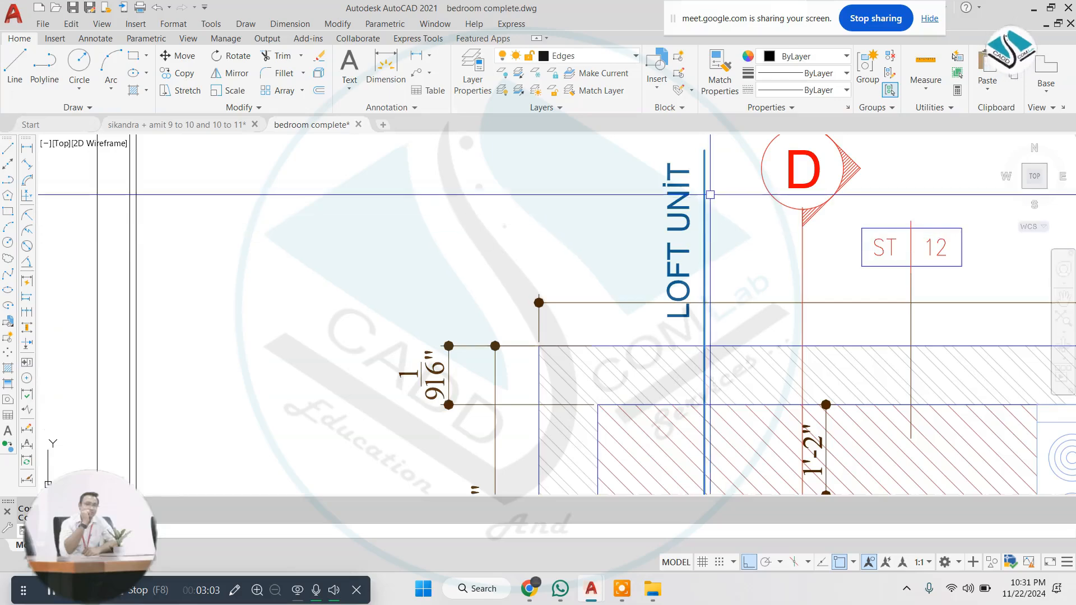
left_click(716, 198)
left_click(578, 240)
scroll(571, 227, "down", 3)
scroll(695, 244, "up", 4)
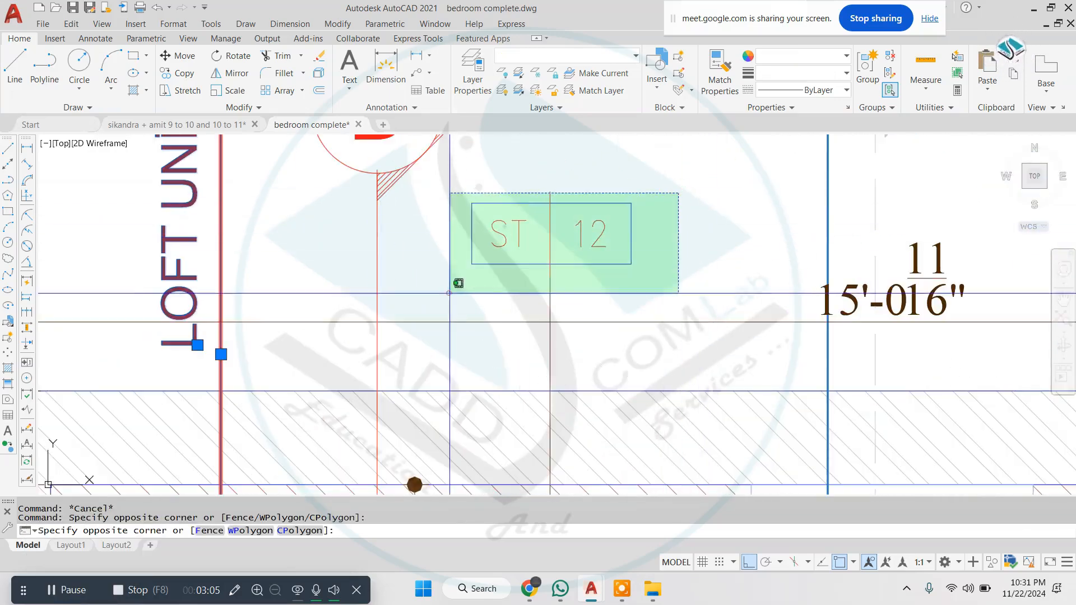
left_click(449, 293)
- Add the Cook top note, the Kitchen Counter Top and marble notes, and their leader lines to the selection
scroll(449, 293, "down", 3)
scroll(534, 171, "up", 5)
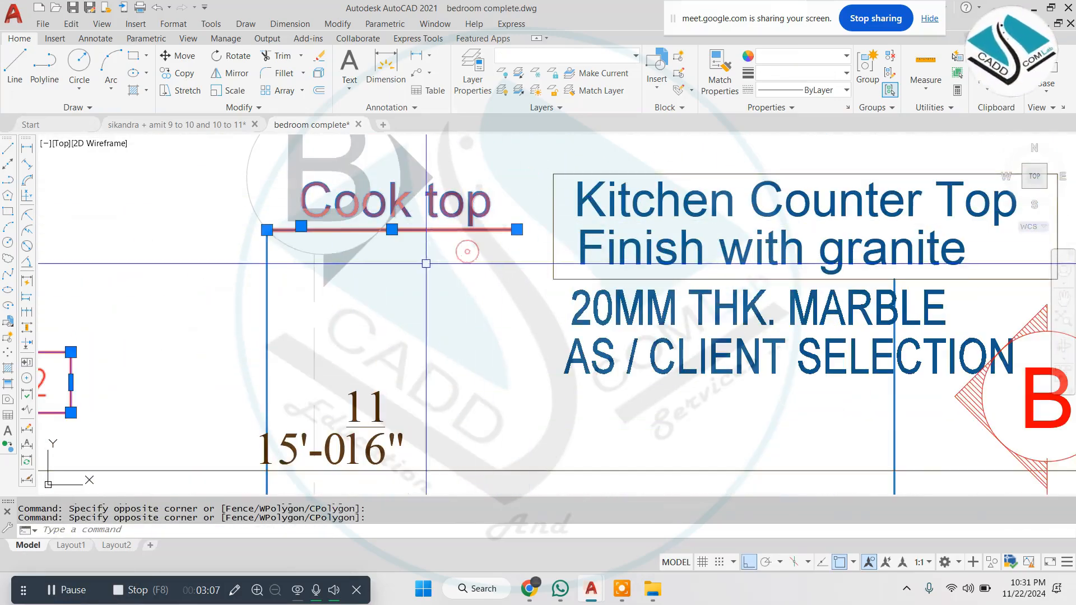
left_click(821, 139)
left_click(651, 438)
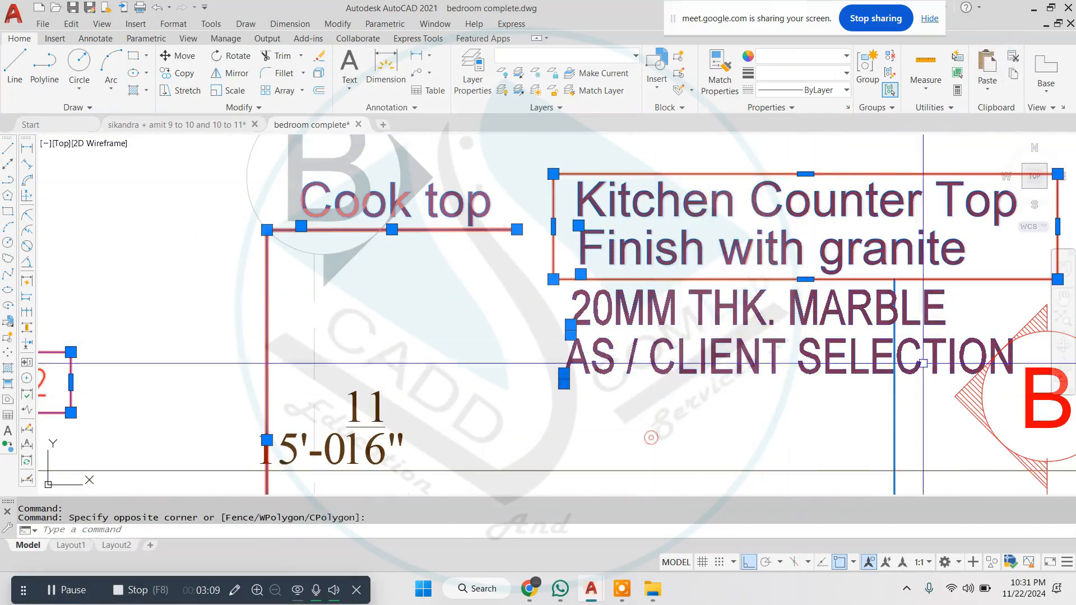
left_click(930, 387)
left_click(805, 437)
- Add the CT 16.1 tag and the Kitchen Flooring Tiles note, both with their leader lines, to the selection
scroll(817, 461, "down", 3)
middle_click_drag(818, 462, 640, 218)
scroll(640, 218, "down", 3)
scroll(725, 218, "up", 5)
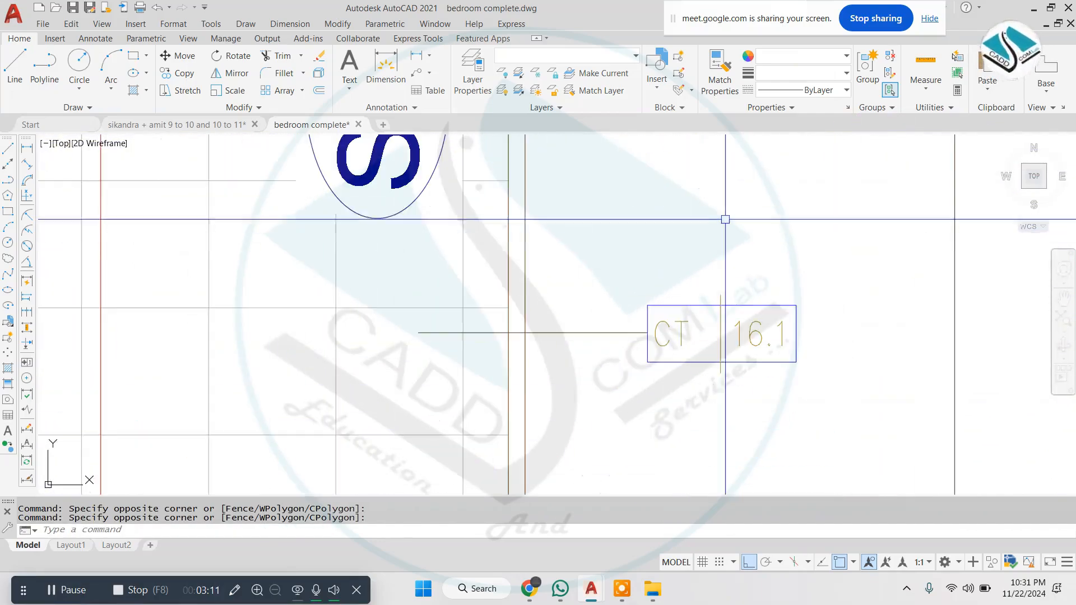
left_click(848, 269)
left_click(644, 409)
scroll(689, 250, "down", 3)
middle_click_drag(732, 413, 723, 293)
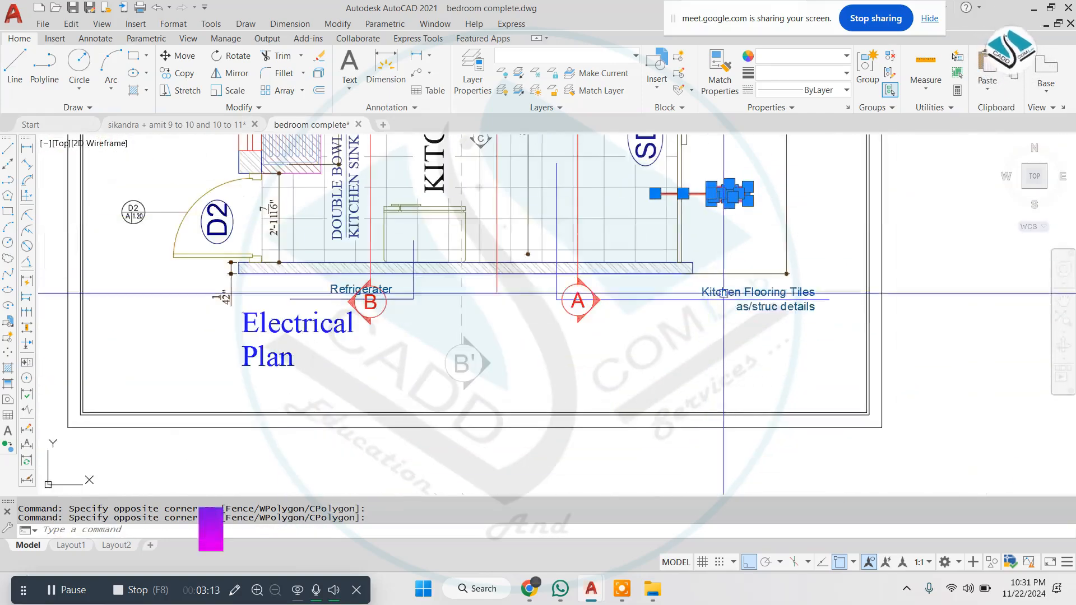
scroll(735, 311, "up", 2)
left_click(829, 365)
left_click(541, 233)
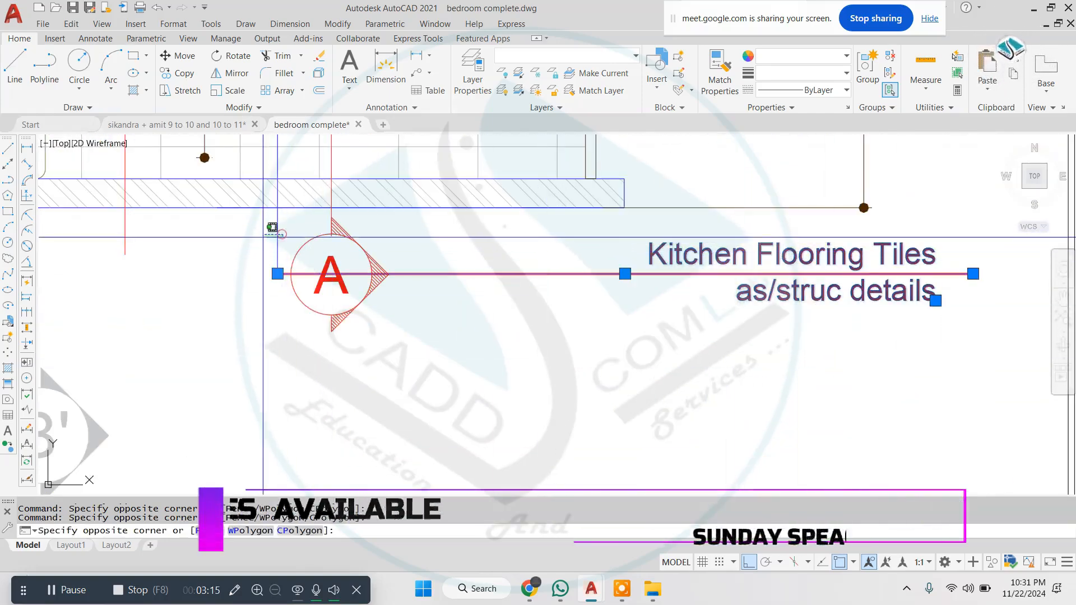
- Add the Refrigerater label with its underline and the refrigerator drawing beside the lower wall to the selection
scroll(541, 232, "down", 3)
scroll(327, 260, "up", 2)
scroll(348, 230, "up", 2)
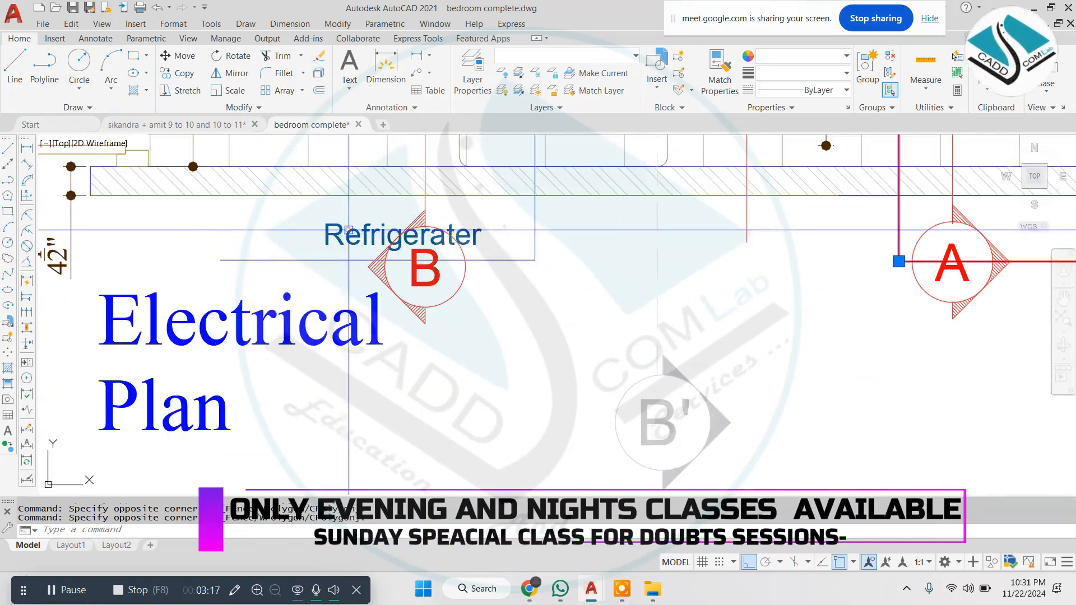
scroll(274, 269, "down", 3)
scroll(439, 194, "up", 3)
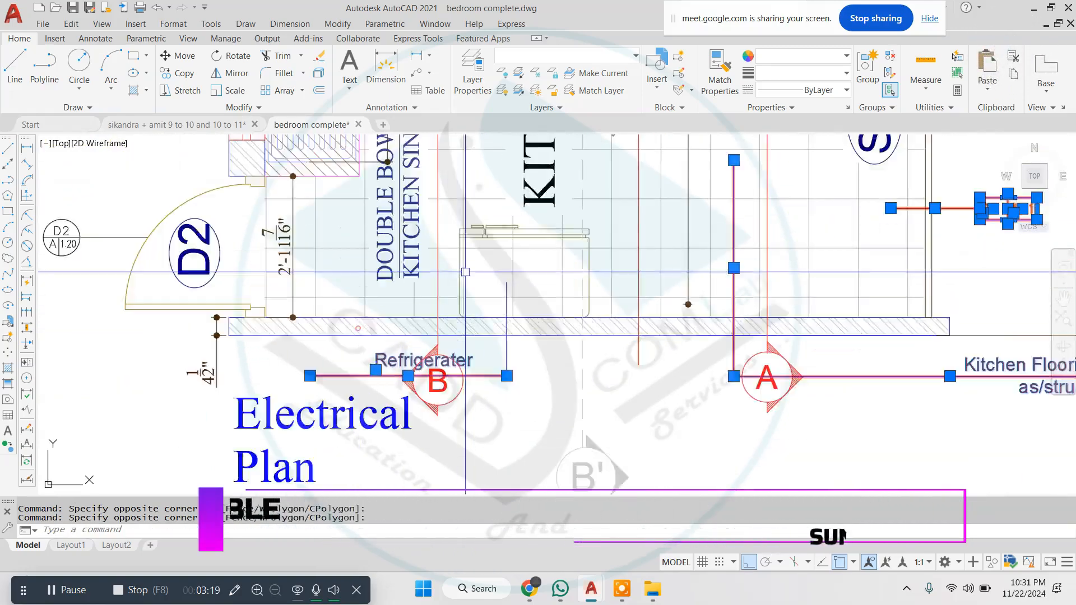
left_click(440, 146)
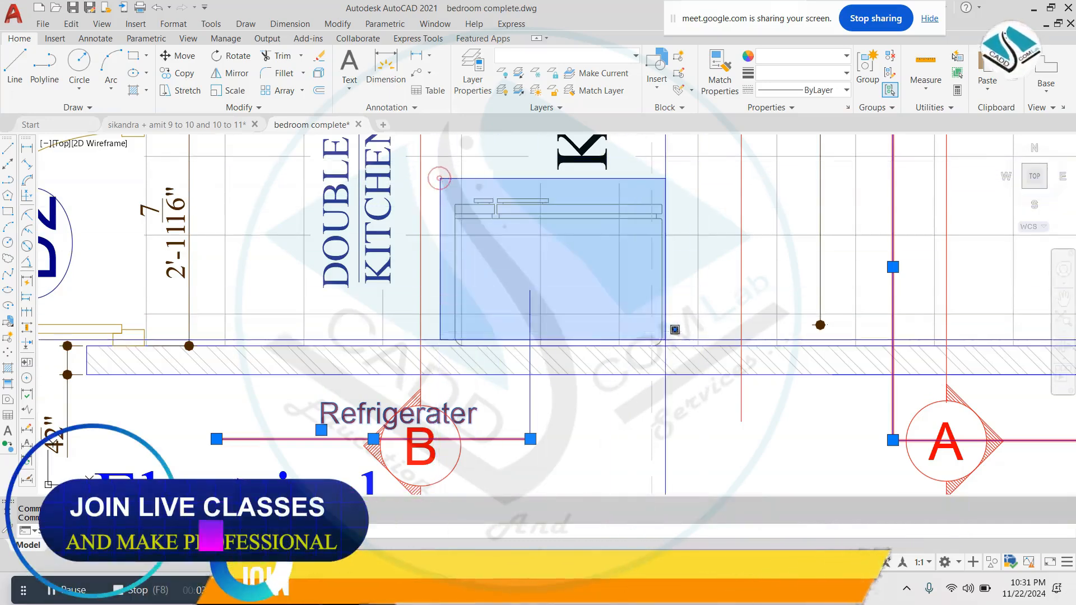
left_click(676, 331)
- Copy the selected notes, tags and refrigerator from the original plan's upper inner wall corner to the matching corner of the cleaned-up plan
scroll(602, 328, "down", 5)
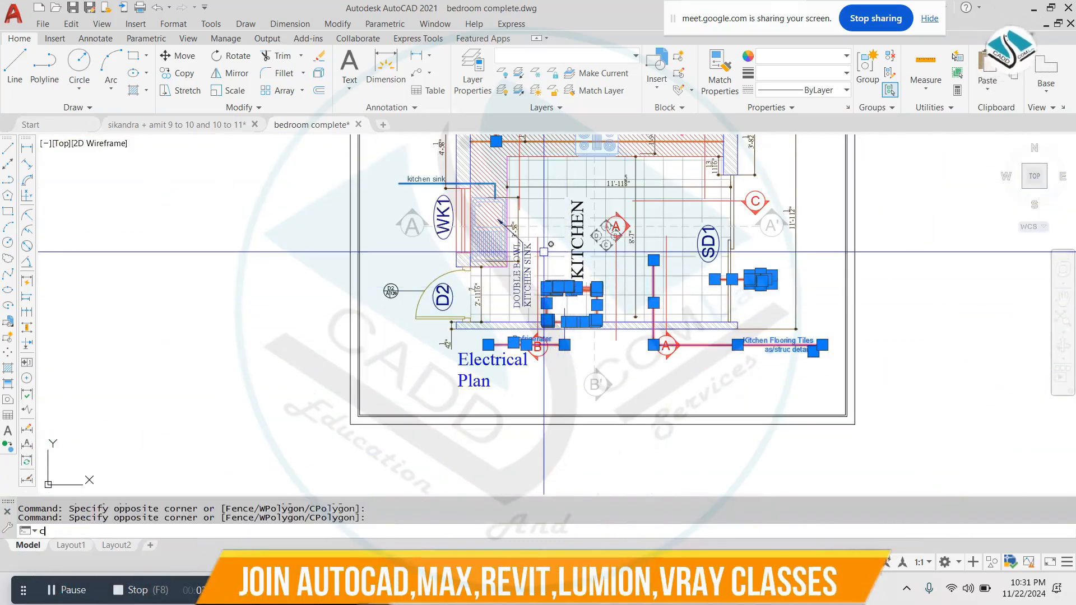
type("co")
key("Return")
scroll(478, 182, "up", 4)
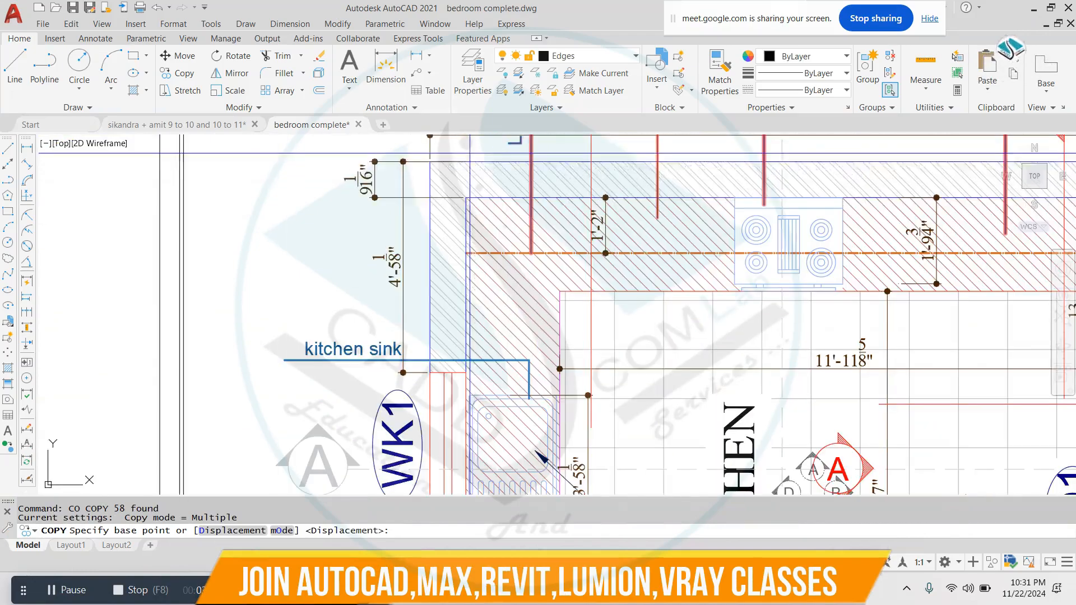
left_click(466, 198)
scroll(617, 235, "down", 5)
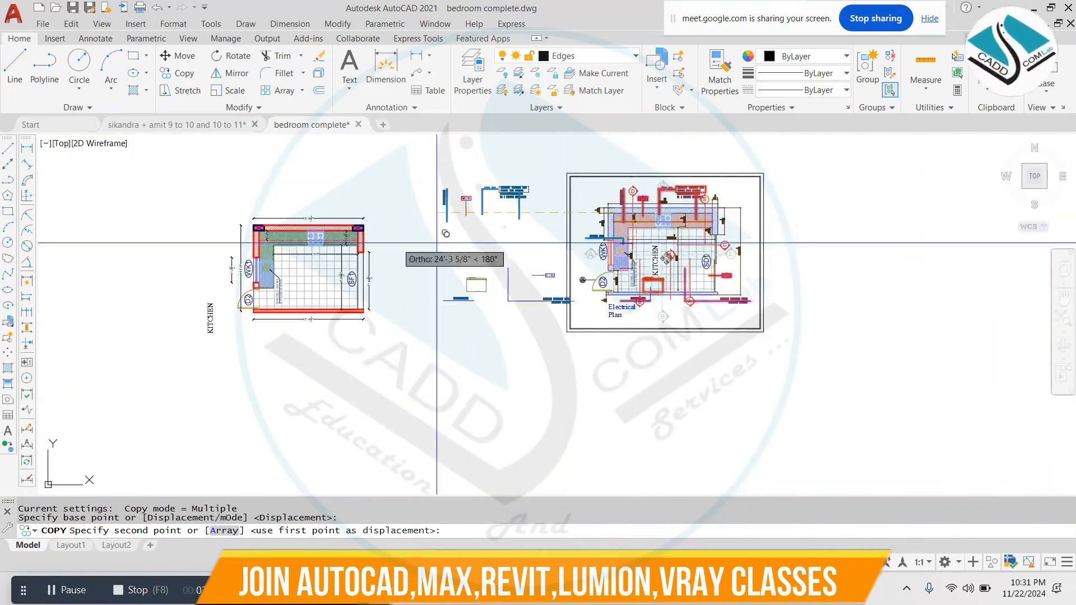
scroll(268, 224, "up", 4)
left_click(262, 237)
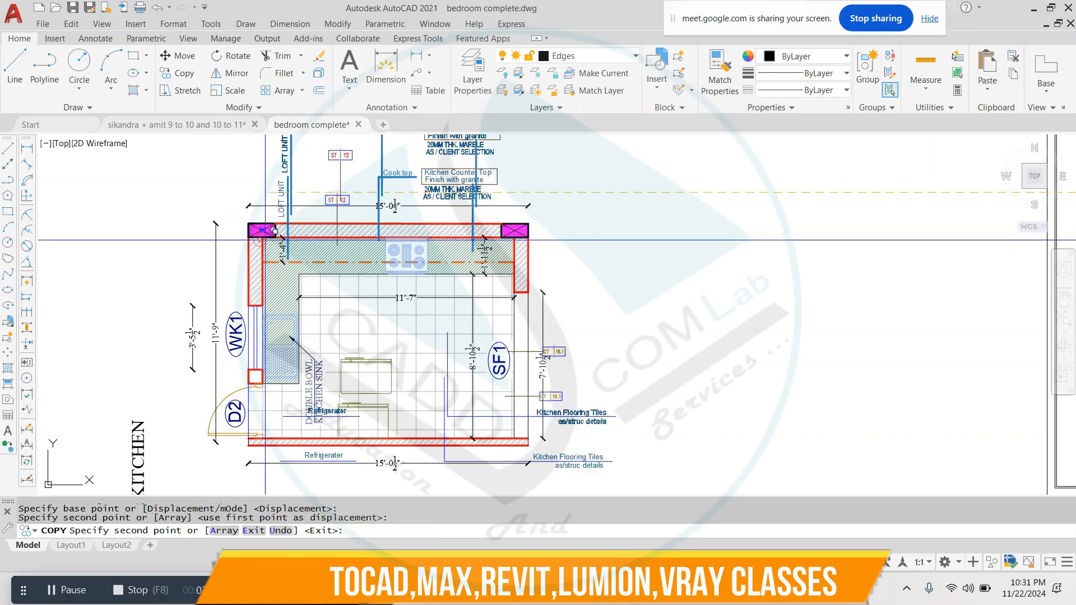
key("Escape")
key("Escape")
- Draw a vertical leader line from the end of the Refrigerater underline up across the lower wall into the refrigerator
middle_click_drag(538, 260, 575, 264)
scroll(663, 377, "up", 2)
middle_click_drag(664, 377, 656, 296)
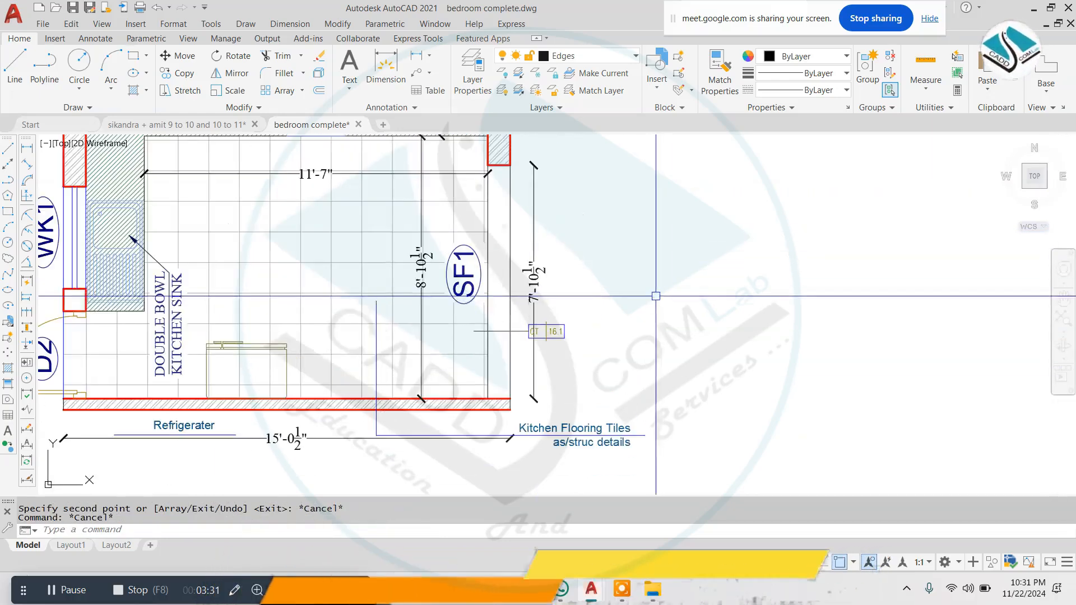
key("Escape")
scroll(615, 357, "down", 2)
scroll(372, 432, "up", 5)
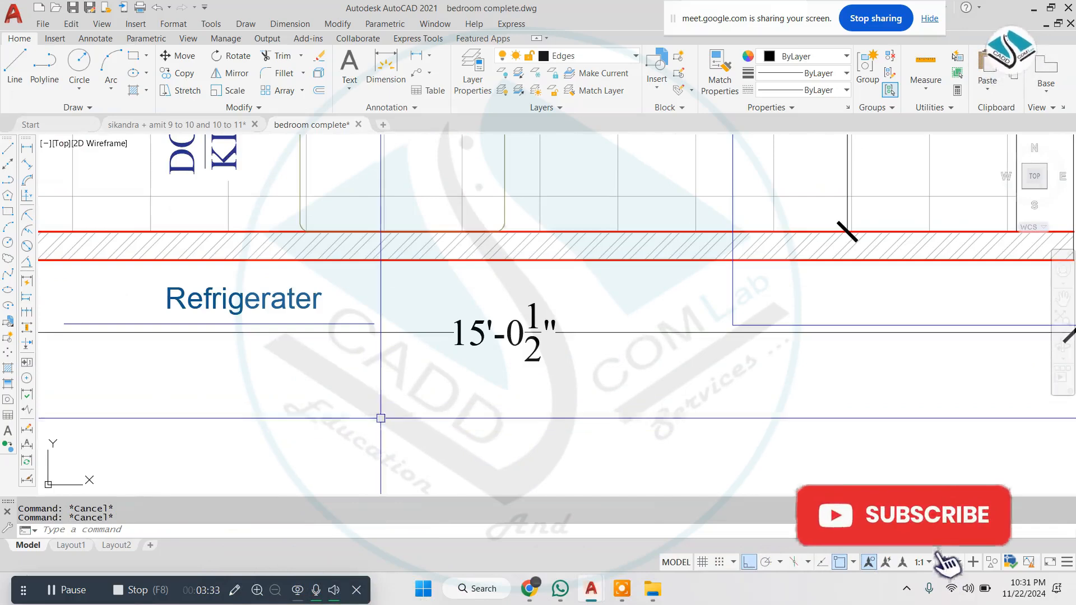
type("l")
key("Return")
left_click(375, 323)
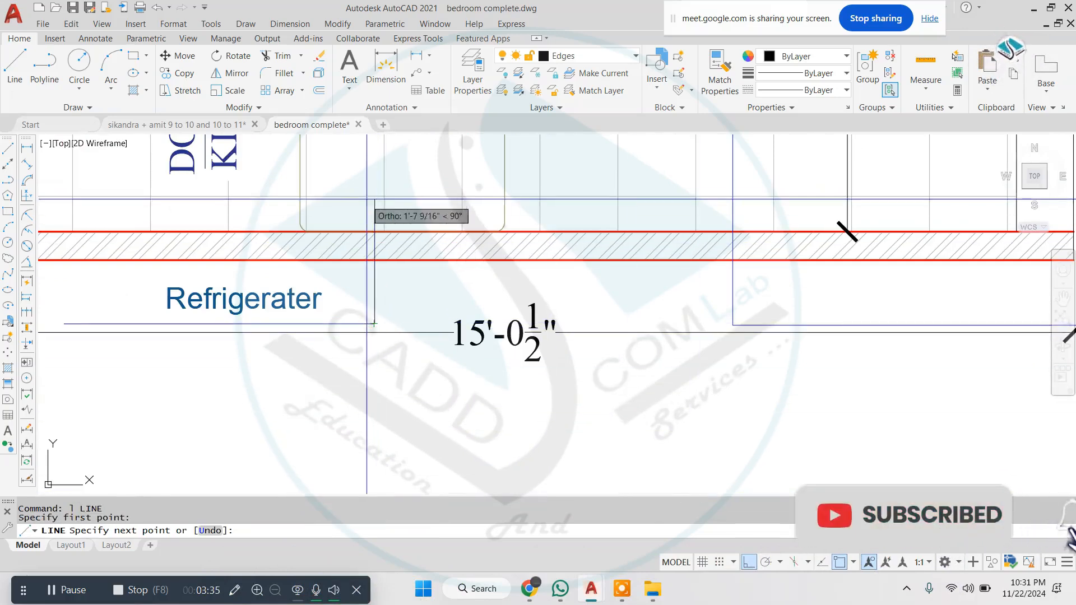
left_click(374, 182)
key("Escape")
key("Escape")
- Match the properties of the new vertical leader line to those of the Refrigerater underline
type("ma")
key("Return")
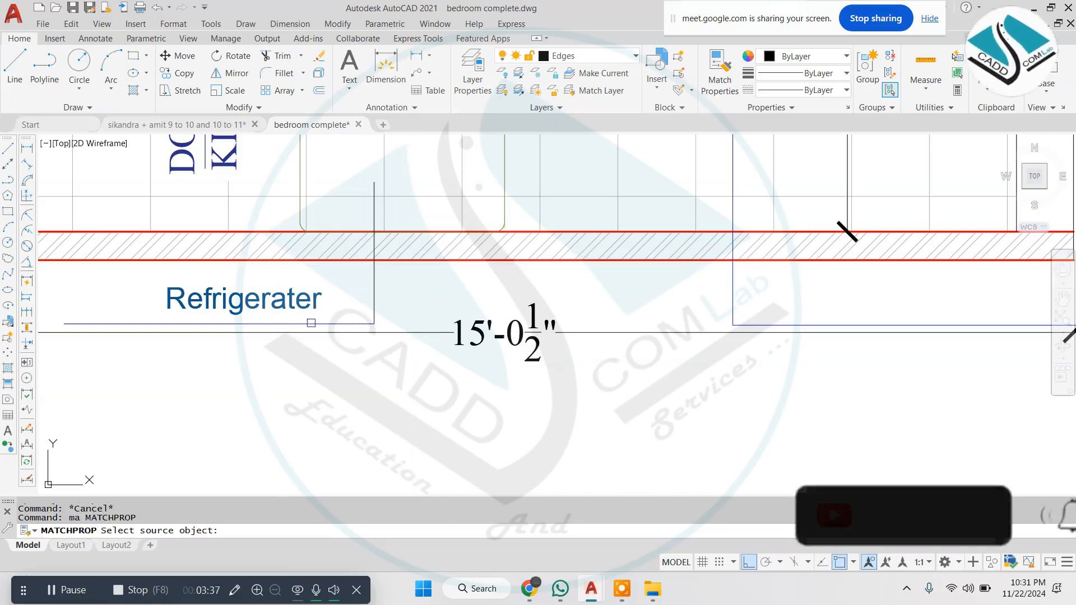
left_click(372, 301)
key("Escape")
key("Escape")
scroll(495, 259, "down", 5)
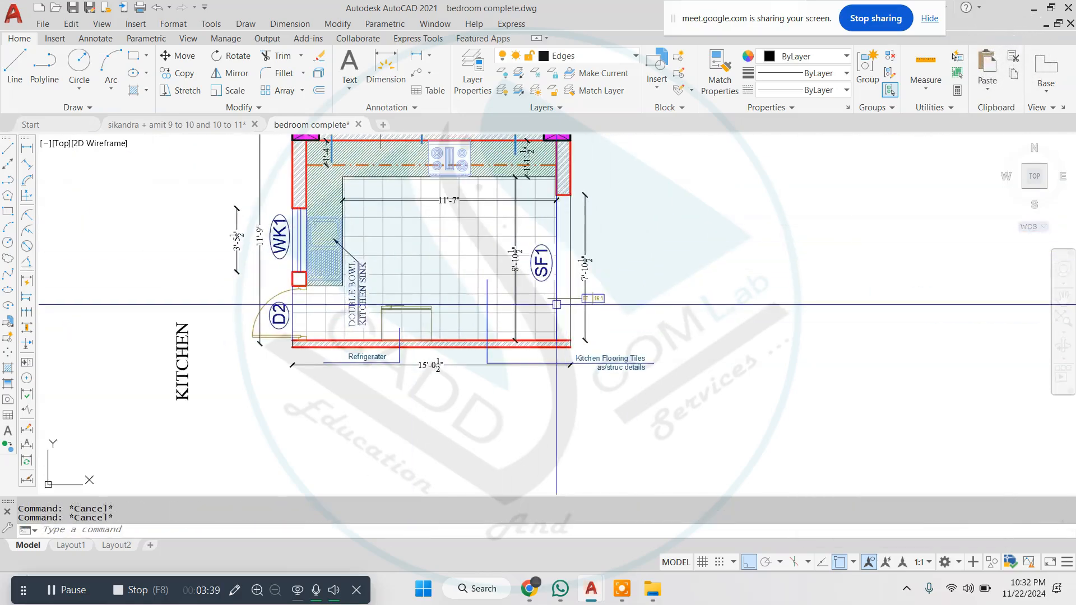
- Copy the four-way A, B, C, D elevation marker from the original floor to the blank space beside the cleaned-up plan
scroll(556, 304, "down", 3)
scroll(629, 259, "up", 6)
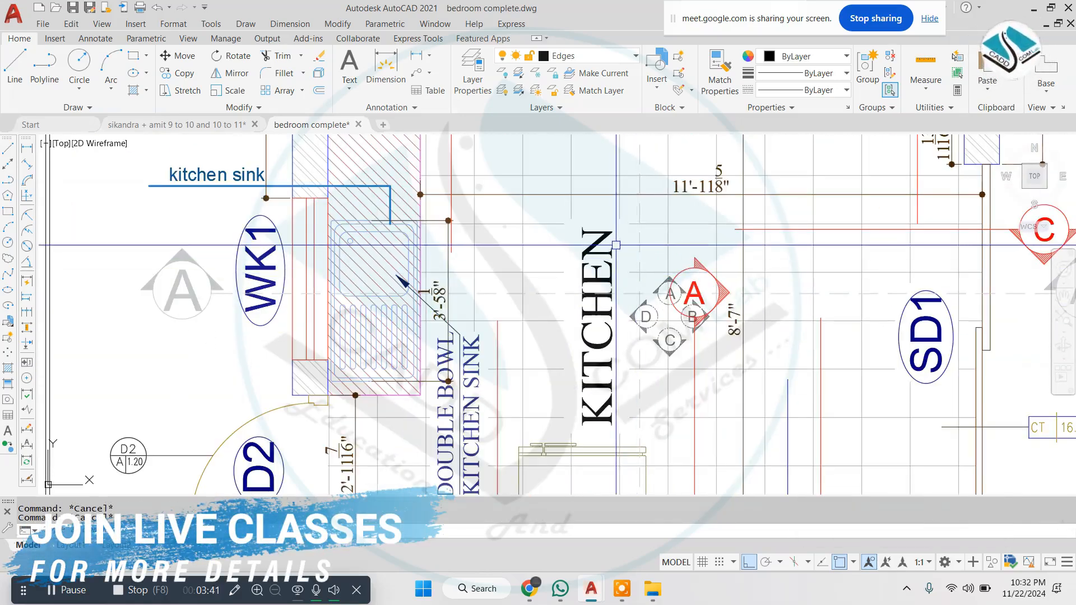
left_click(616, 245)
left_click(739, 379)
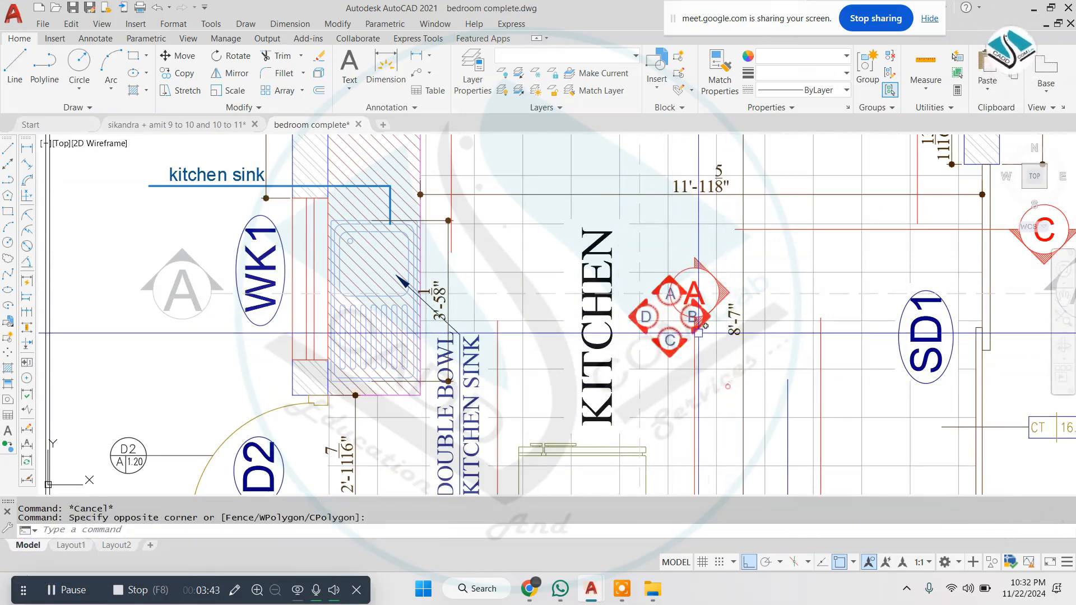
scroll(504, 280, "down", 5)
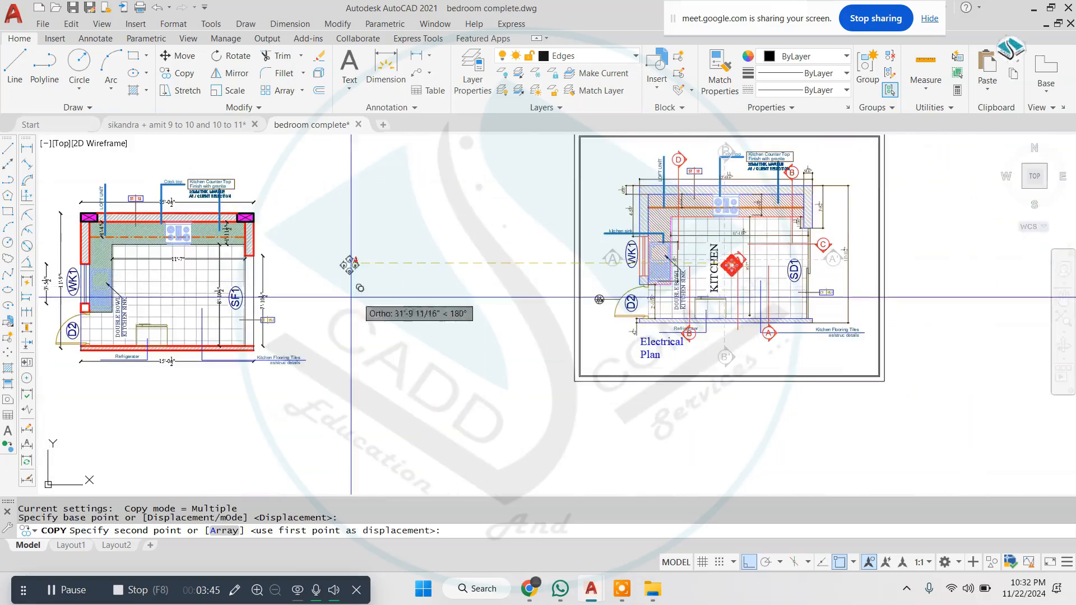
left_click(348, 264)
key("Escape")
- Erase the stray red A from the copied elevation marker and group its four symbols into one object
scroll(394, 185, "up", 8)
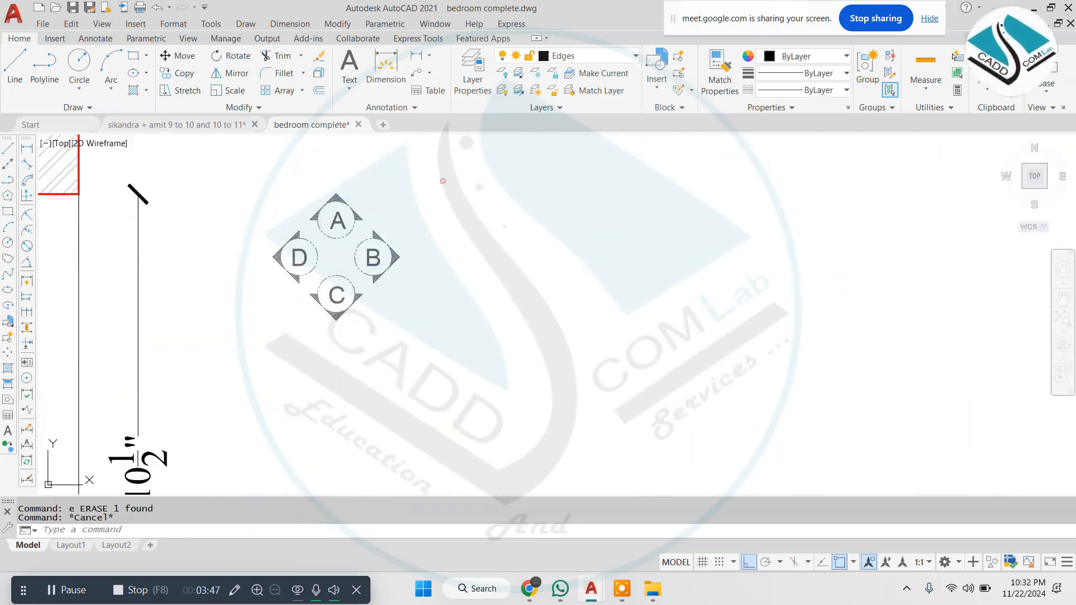
left_click(443, 181)
left_click(247, 338)
left_click(867, 68)
- Move the grouped elevation marker freely, with Ortho off, into the middle of the cleaned-up kitchen floor
left_click(515, 236)
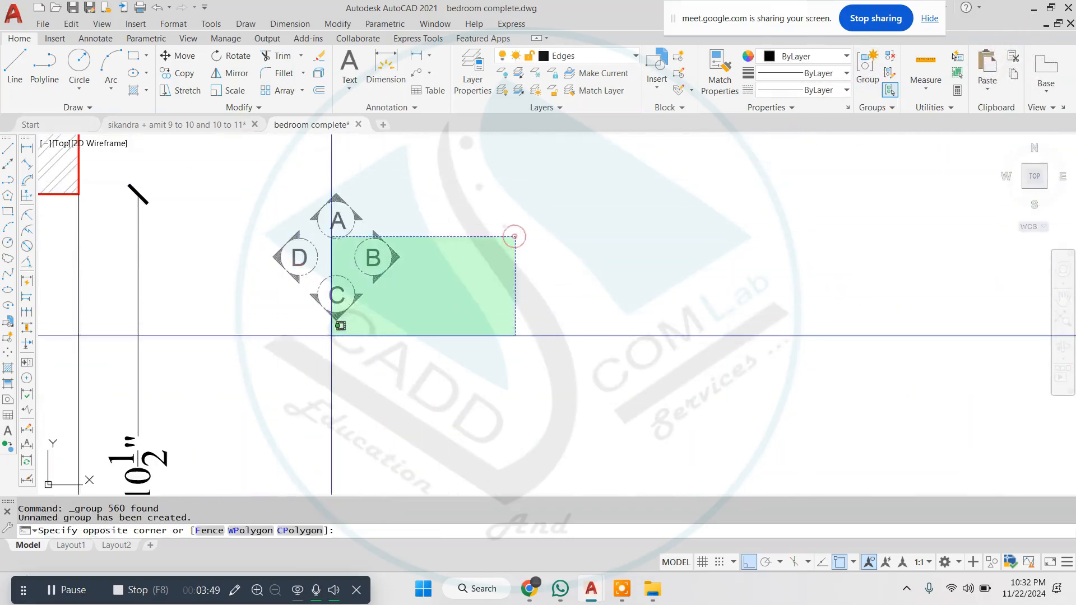
left_click(341, 325)
type("m")
key("Return")
left_click(335, 246)
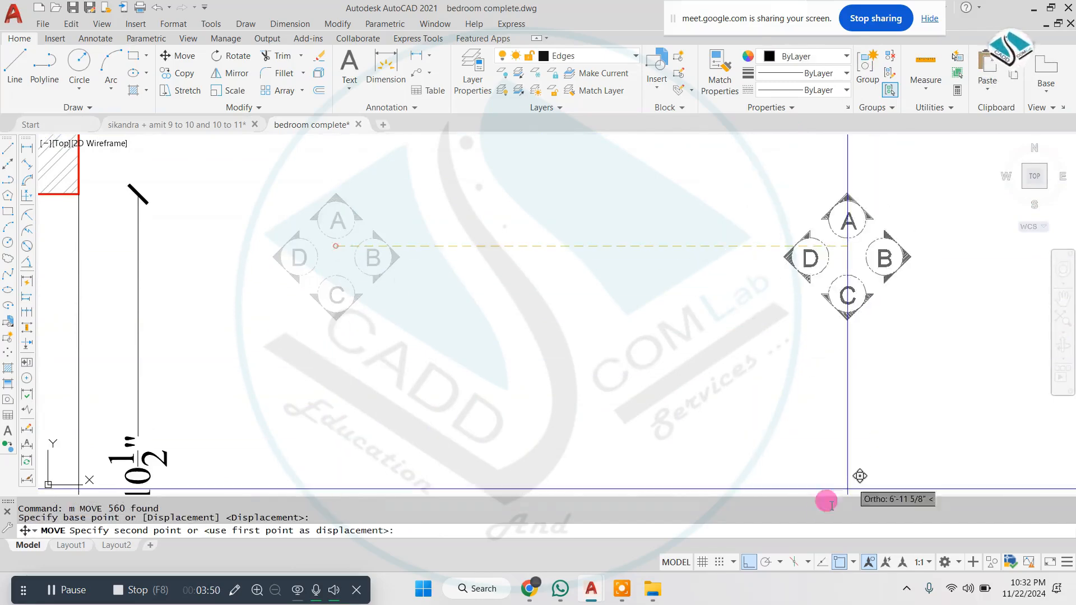
left_click(751, 561)
scroll(535, 280, "down", 5)
scroll(534, 262, "up", 4)
key("Escape")
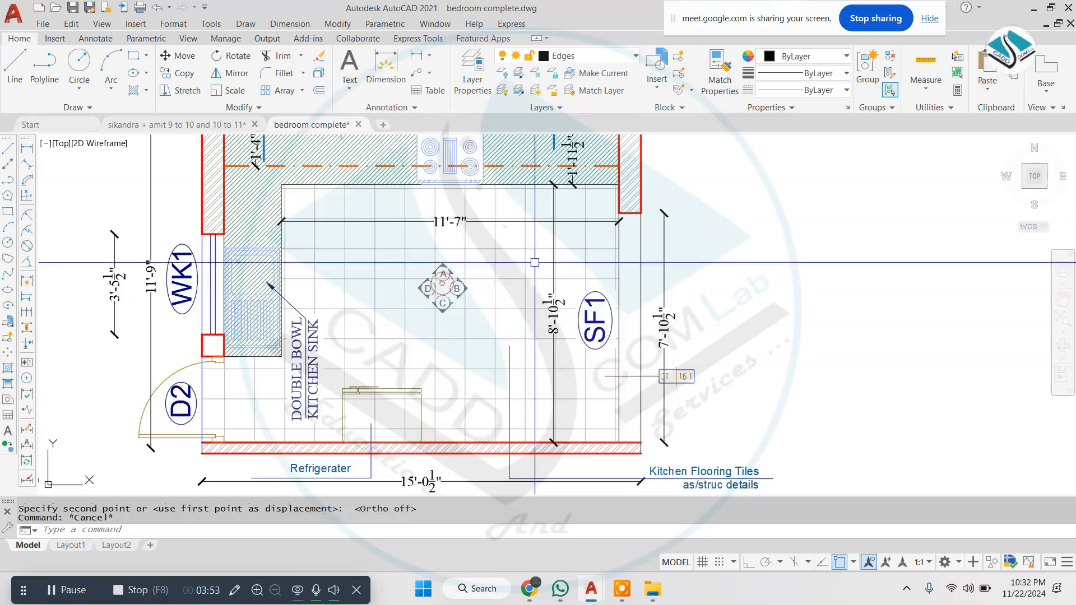
- Copy the round D2 A/1.20 door tag with its leader line to door D2 of the cleaned-up plan
scroll(611, 277, "down", 4)
key("Escape")
middle_click_drag(835, 329, 789, 334)
scroll(834, 309, "up", 6)
left_click(737, 317)
left_click(689, 374)
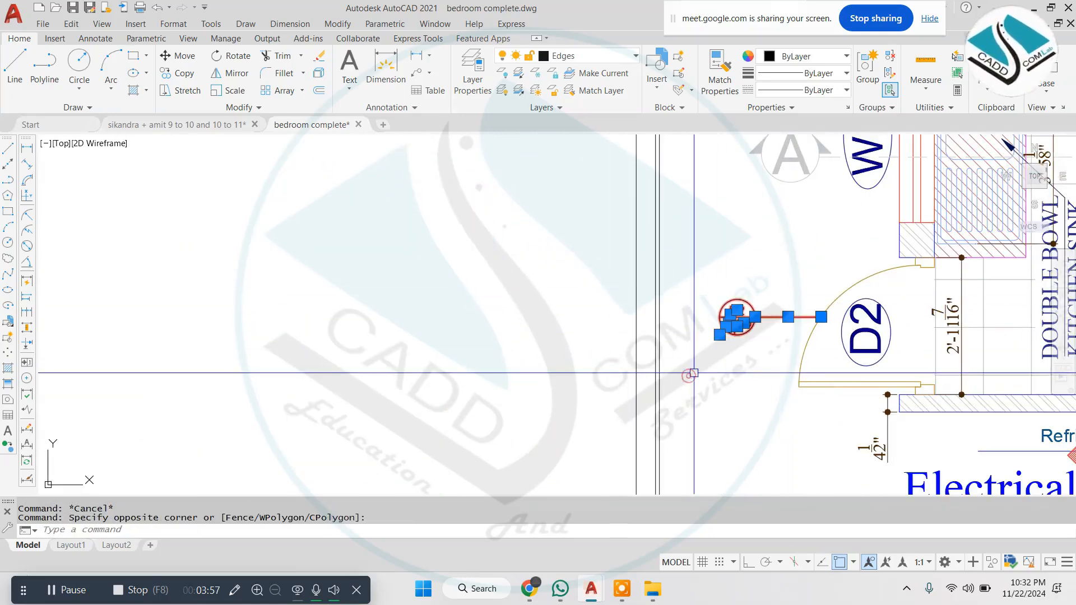
left_click(821, 317)
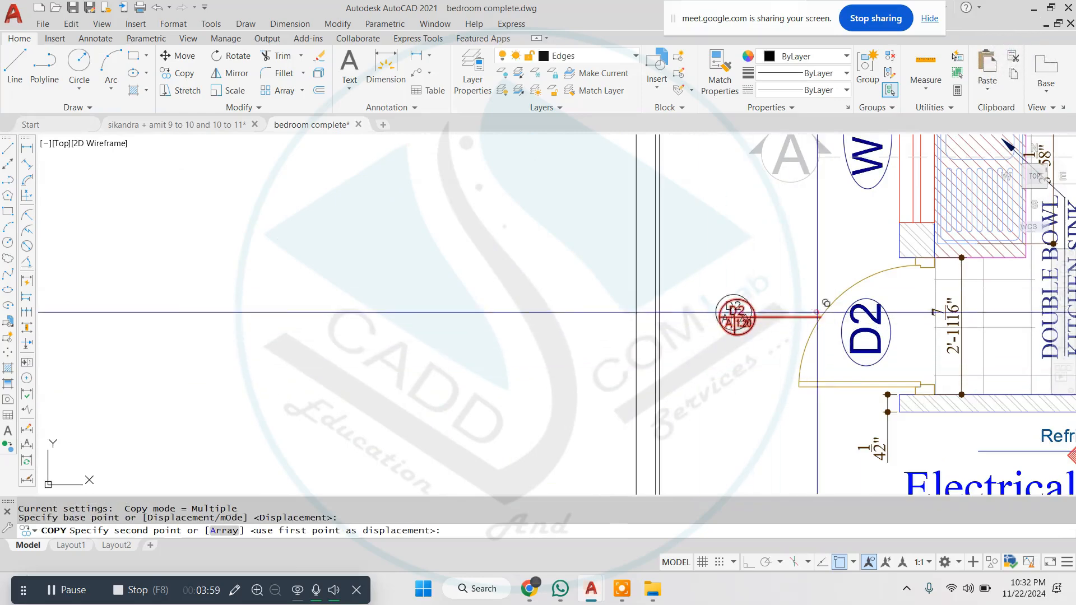
scroll(821, 317, "down", 5)
scroll(260, 309, "up", 6)
left_click(295, 265)
key("Escape")
scroll(454, 308, "down", 2)
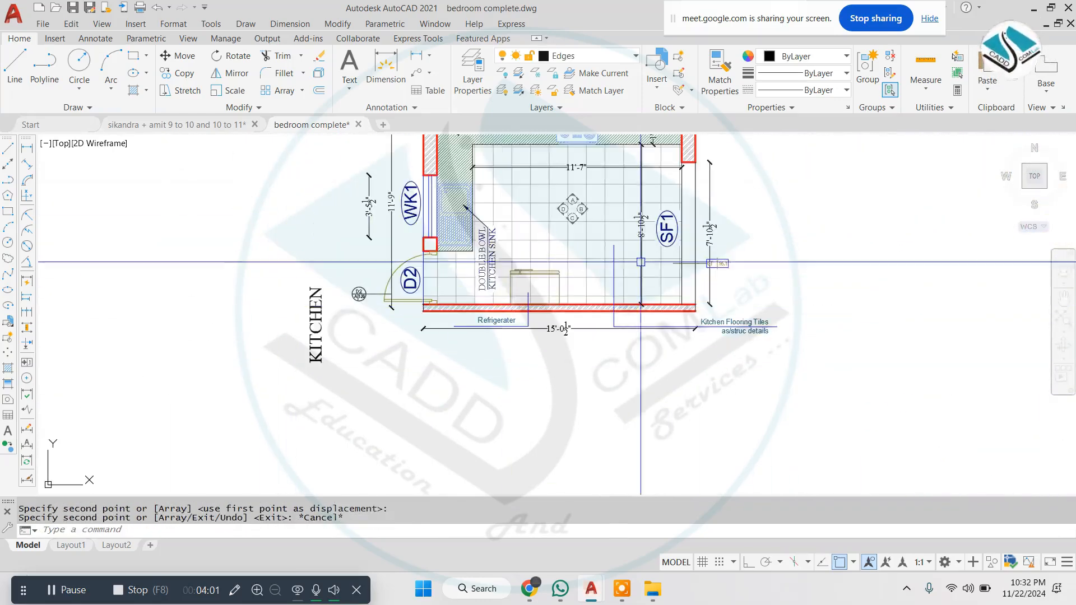
middle_click_drag(641, 261, 521, 329)
key("Escape")
scroll(513, 329, "down", 2)
key("Escape")
scroll(640, 307, "up", 1)
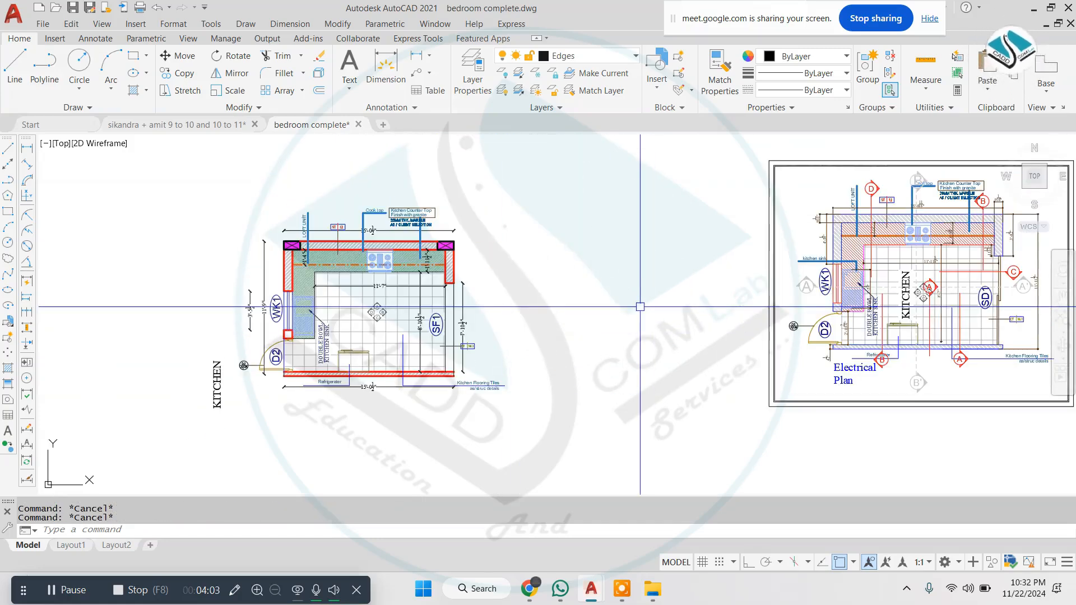
scroll(916, 175, "up", 6)
scroll(892, 197, "up", 2)
left_click(968, 166)
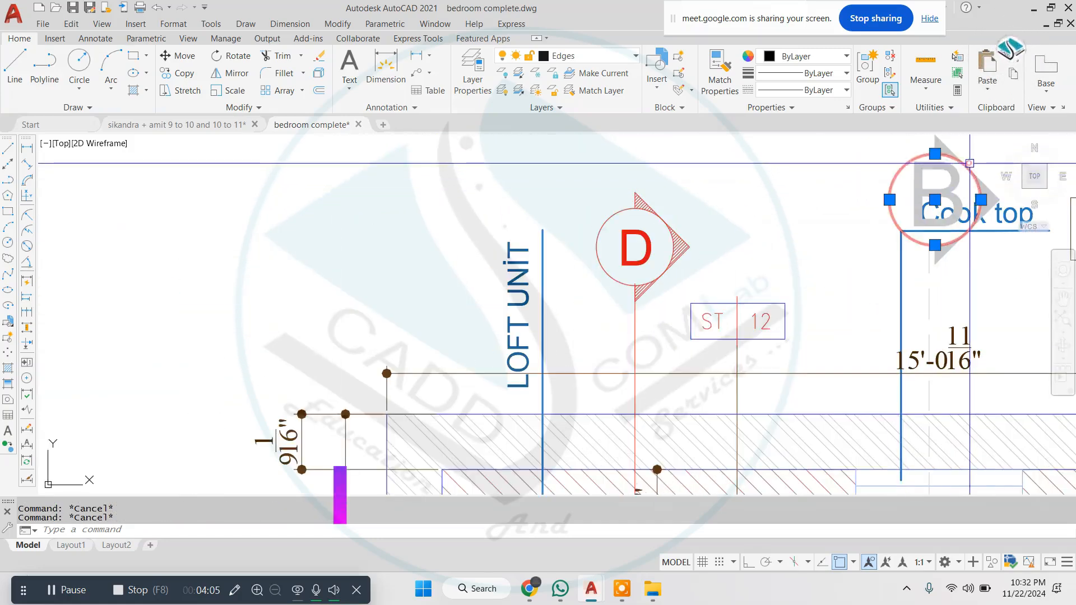
left_click(866, 179)
middle_click_drag(945, 159, 728, 211)
key("Escape")
key("Escape")
key("Escape")
- Copy the grey section marks A-A' and B-B' with their dashed lines from the original plan to the blank space beside the cleaned-up plan
left_click(756, 185)
left_click(710, 362)
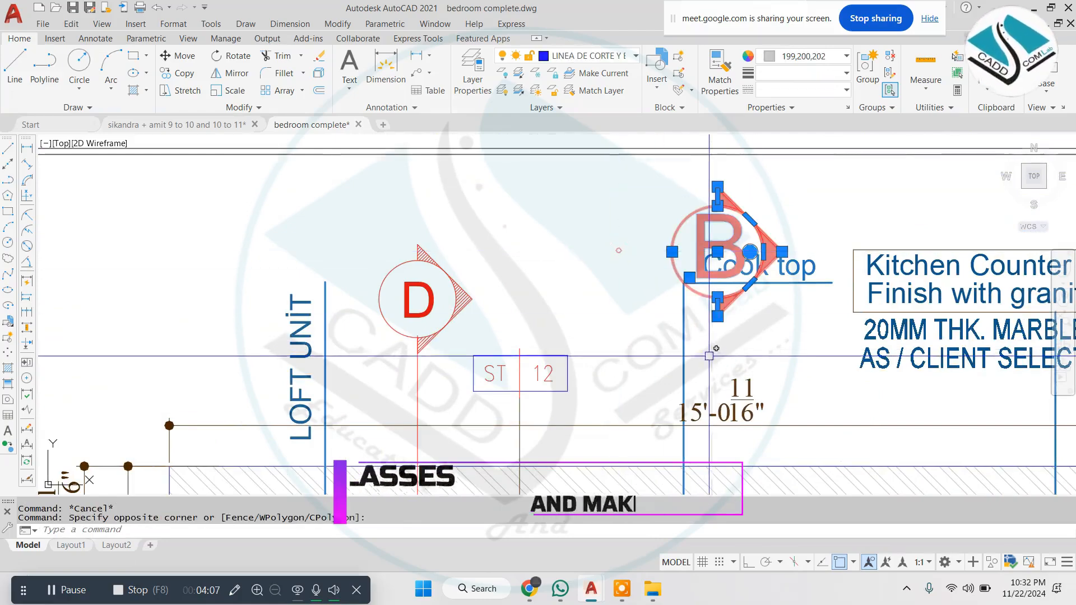
scroll(723, 207, "down", 8)
middle_click_drag(740, 470, 643, 372)
scroll(627, 296, "up", 4)
left_click(662, 287)
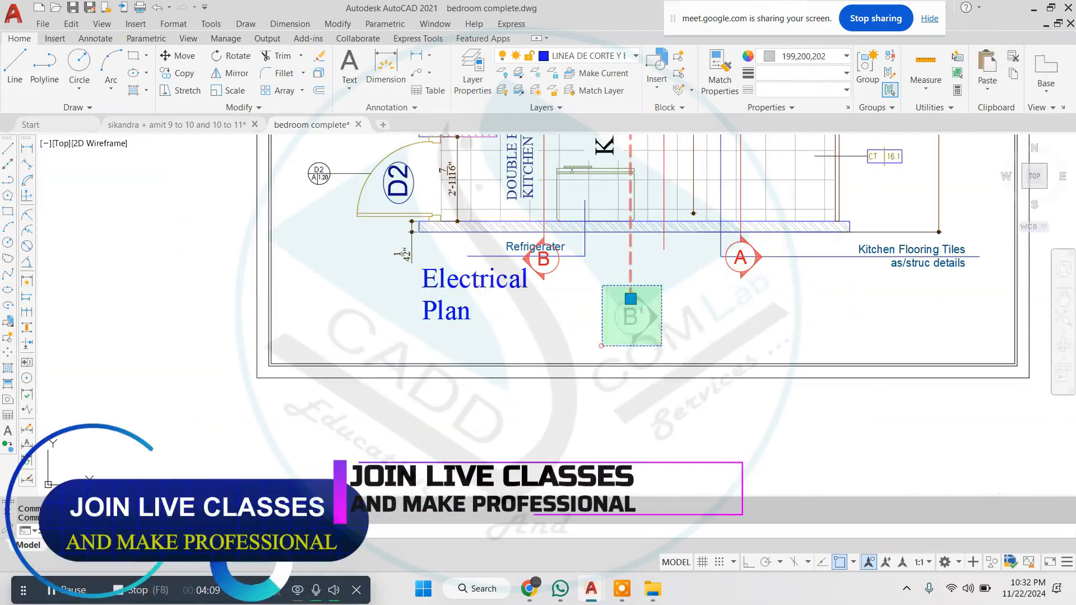
left_click(601, 346)
scroll(768, 162, "down", 2)
middle_click_drag(777, 154, 697, 253)
scroll(696, 253, "up", 5)
left_click(960, 200)
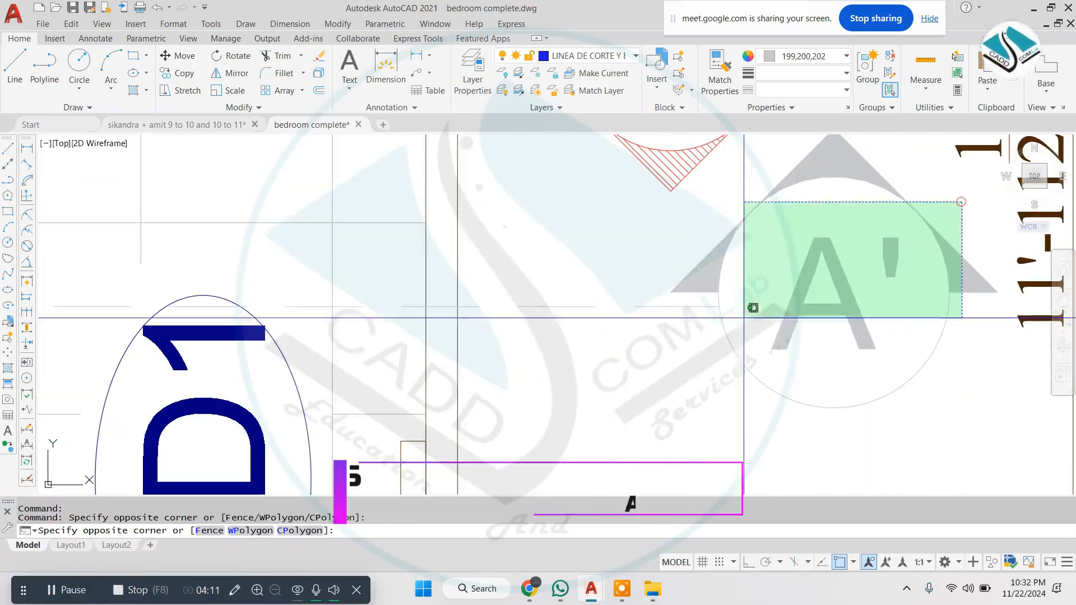
left_click(747, 309)
scroll(840, 248, "down", 7)
scroll(600, 251, "up", 5)
left_click(742, 291)
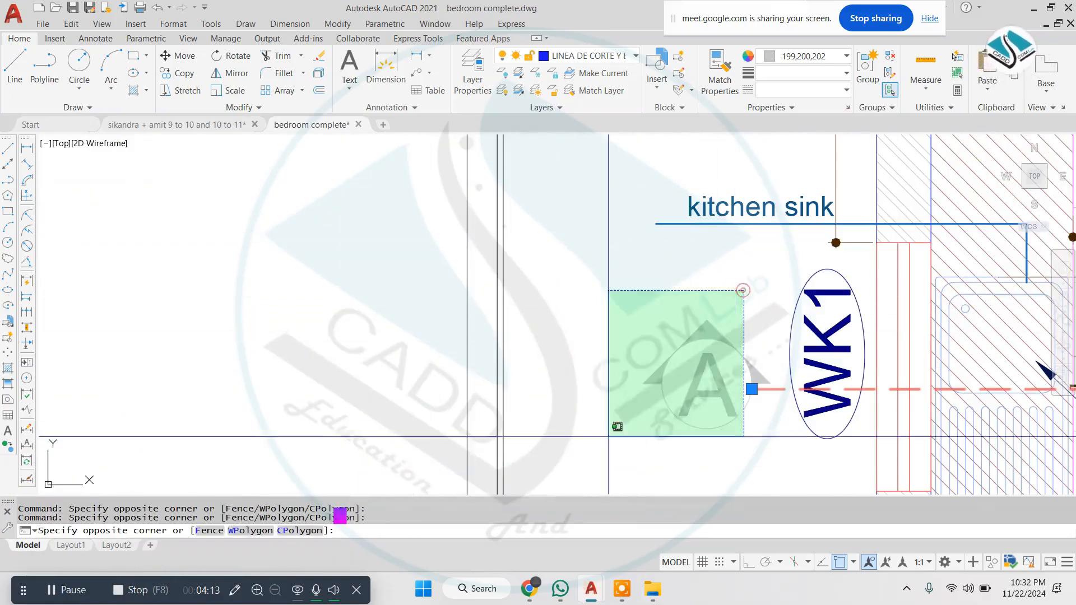
left_click(598, 456)
scroll(592, 330, "down", 1)
scroll(588, 327, "down", 4)
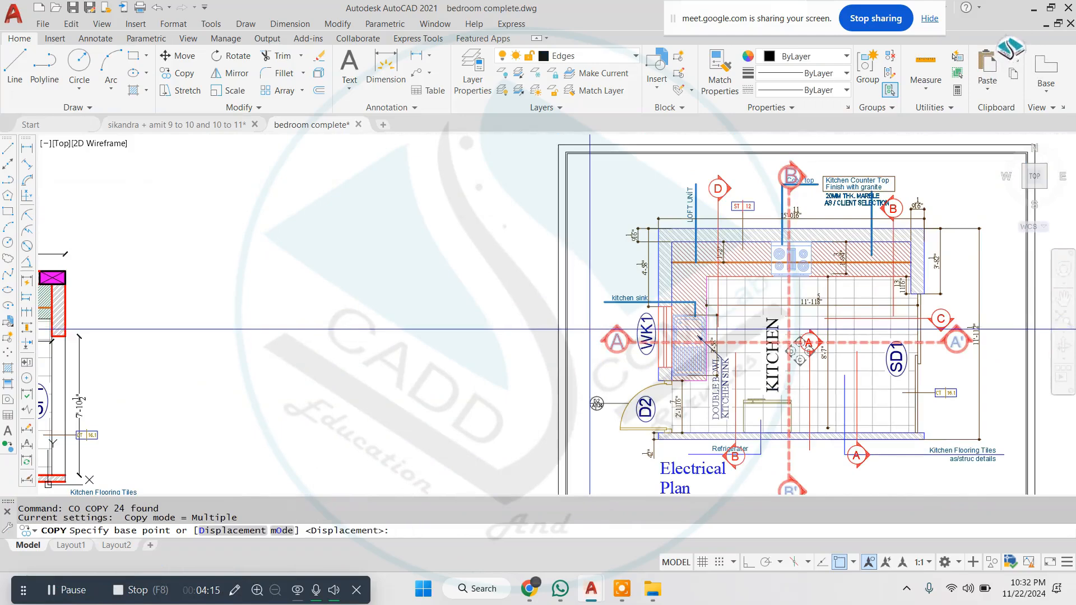
left_click(816, 317)
scroll(760, 264, "down", 6)
key("Escape")
- Group the copied A-A' and B-B' section marks and their dashed lines into one object
scroll(448, 252, "up", 4)
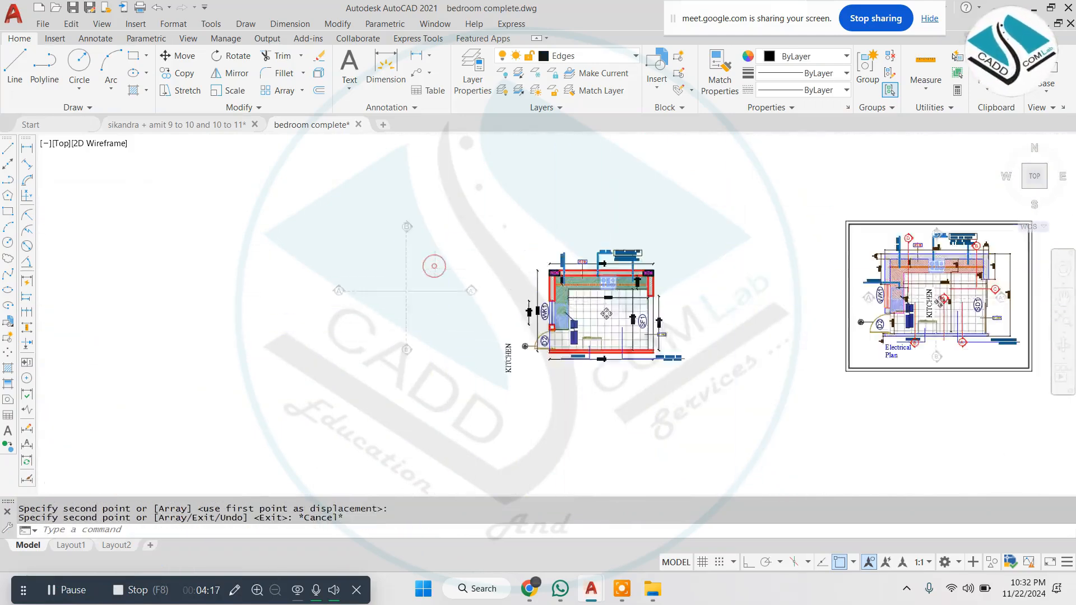
left_click(530, 204)
left_click(343, 377)
left_click(860, 72)
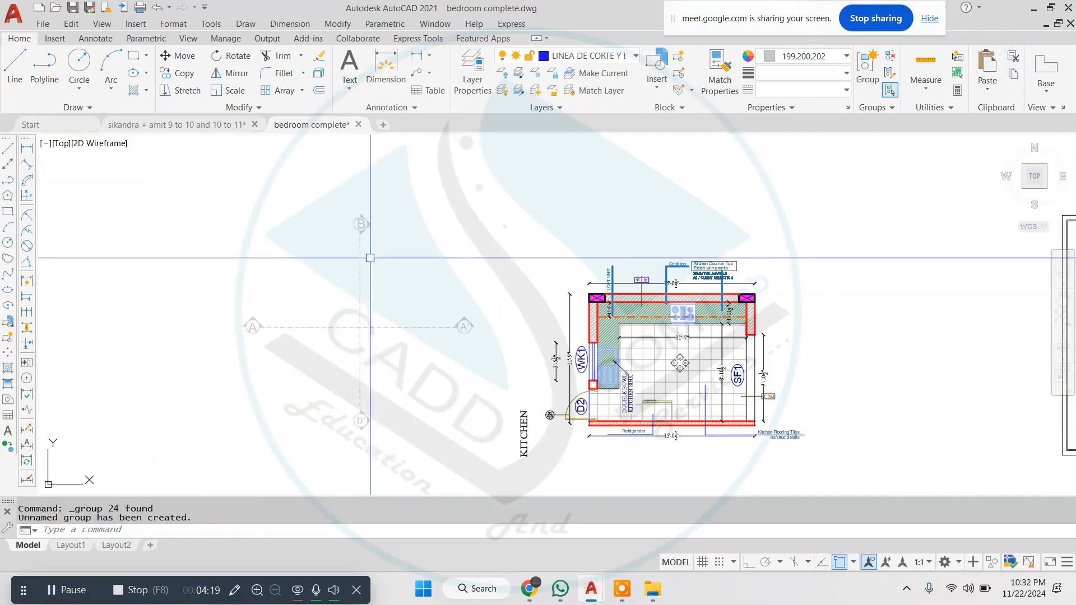
- Move the grouped A-A' and B-B' section marks onto the cleaned-up plan so their lines cross in the kitchen floor
left_click(370, 257)
left_click(228, 372)
type("m")
key("space")
left_click(361, 327)
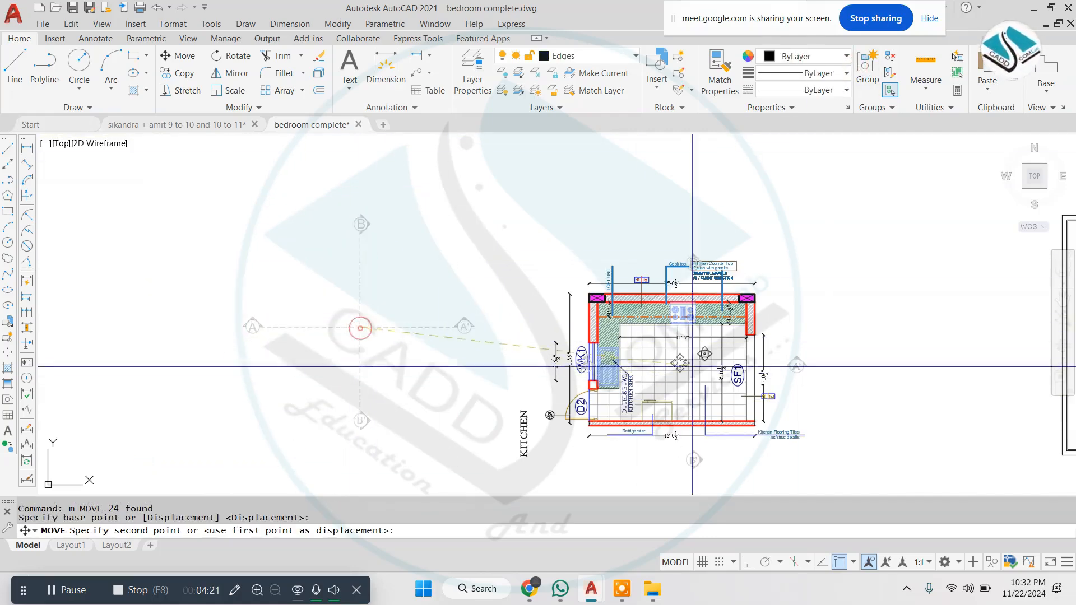
left_click(669, 358)
key("Escape")
key("Escape")
- Copy the five red marks D, B, C, B and A around the original plan, with their lines, to the matching places on the cleaned-up plan
middle_click_drag(714, 320, 503, 286)
middle_click_drag(930, 247, 493, 280)
scroll(494, 249, "up", 6)
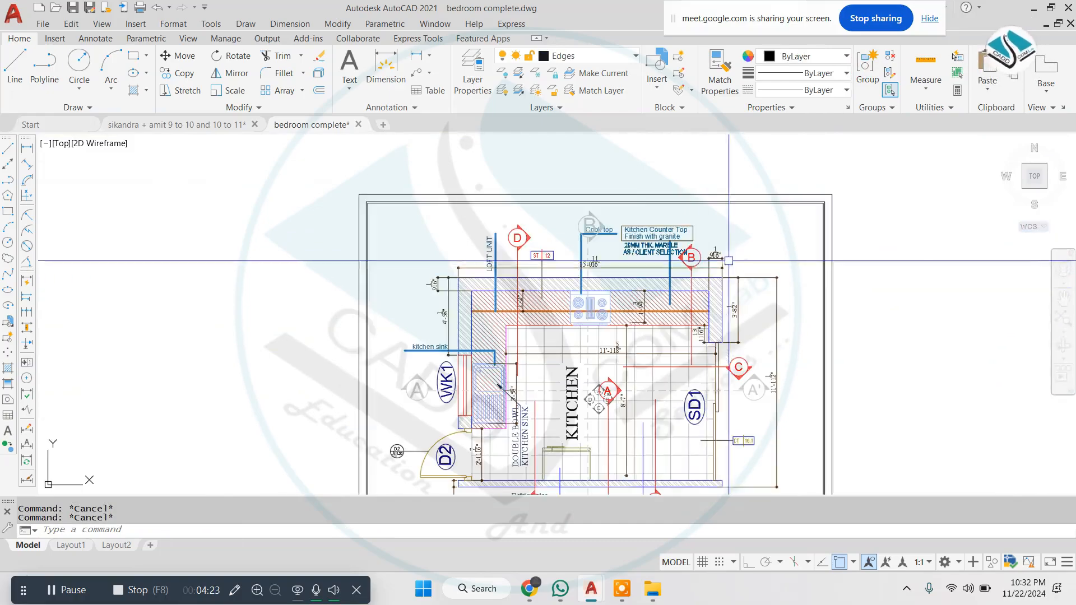
scroll(511, 235, "up", 2)
left_click(638, 169)
left_click(536, 296)
scroll(603, 240, "down", 4)
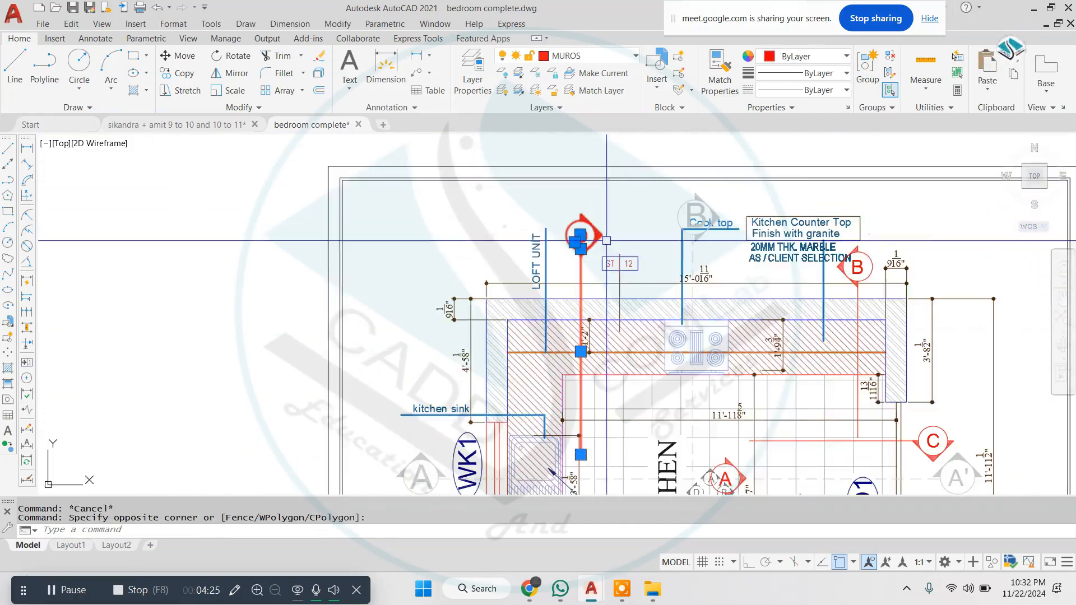
scroll(898, 241, "up", 2)
scroll(880, 254, "up", 4)
left_click(858, 257)
left_click(787, 318)
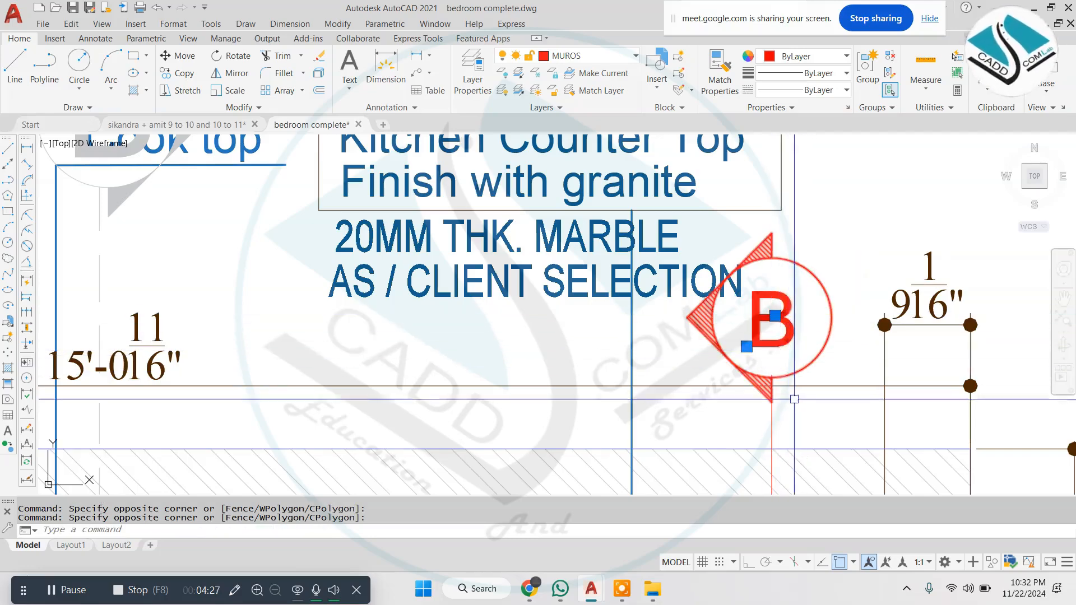
scroll(750, 420, "down", 4)
scroll(696, 311, "up", 6)
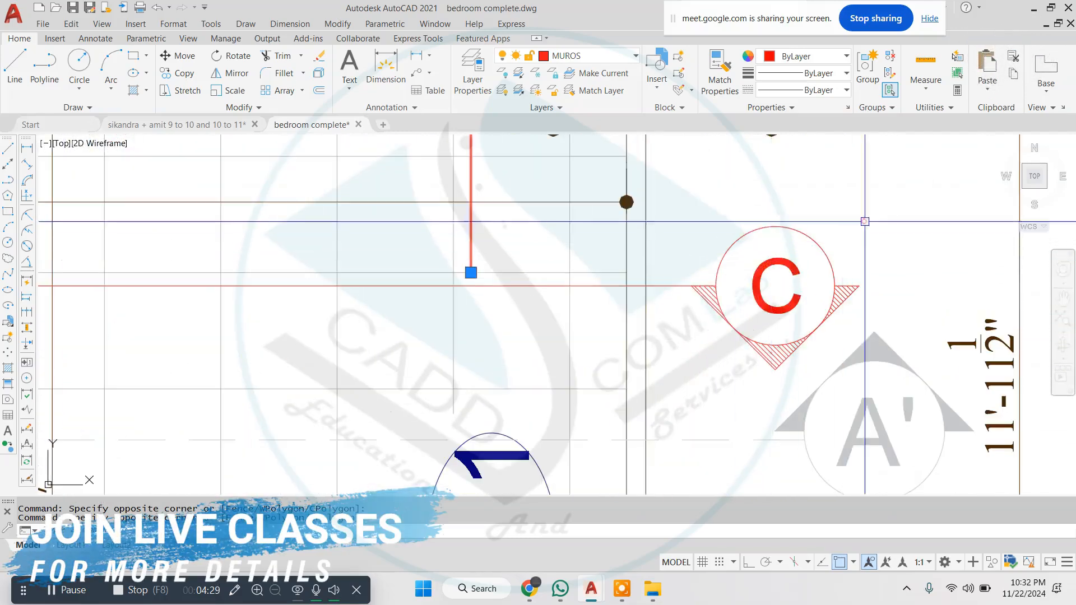
scroll(696, 311, "down", 4)
scroll(706, 235, "up", 5)
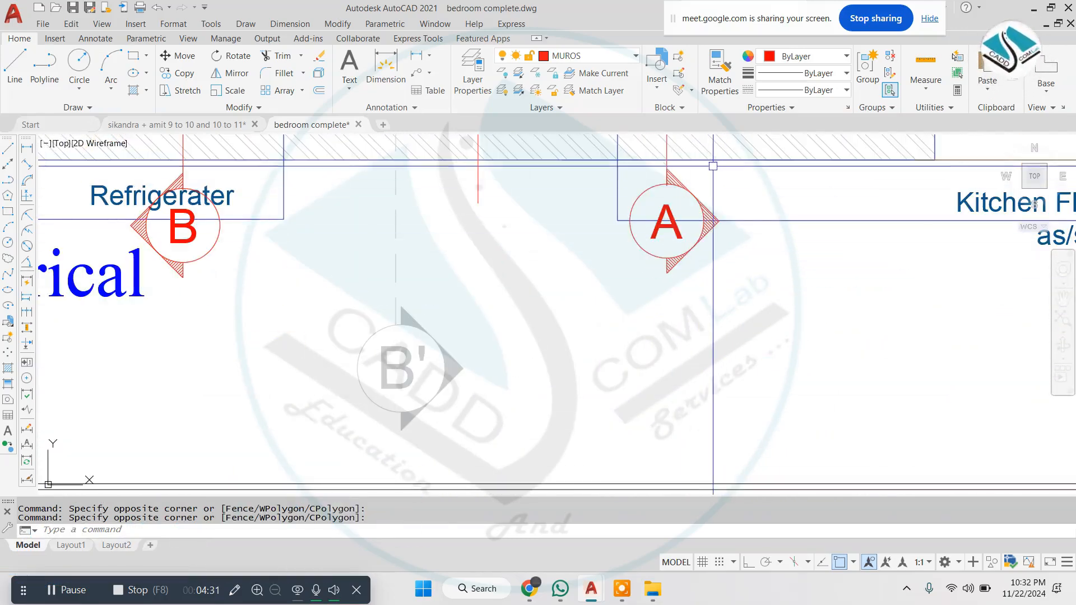
left_click(656, 199)
scroll(680, 231, "down", 4)
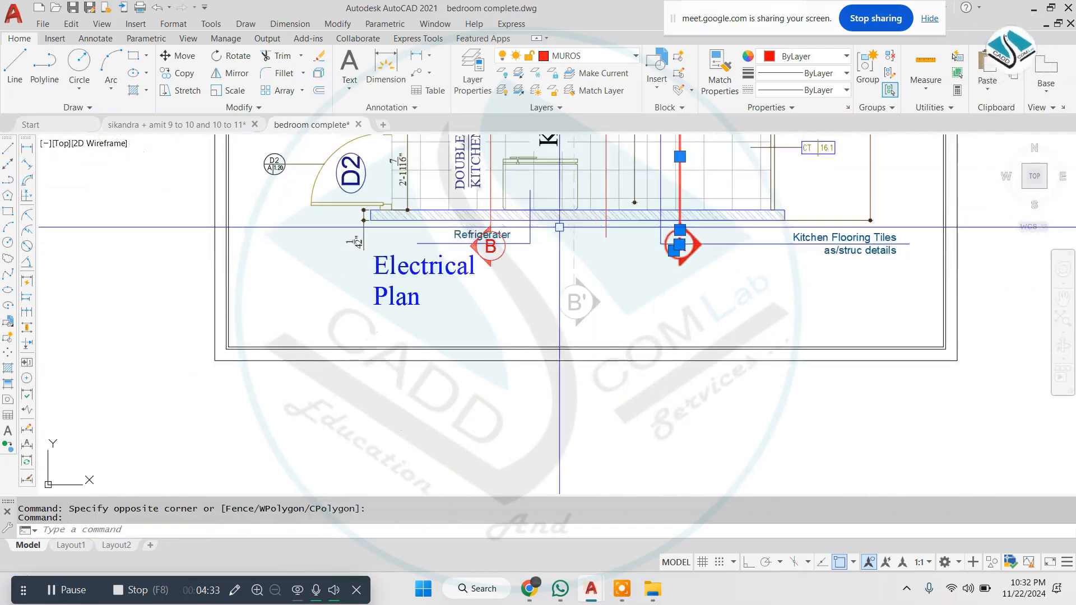
scroll(497, 232, "up", 6)
left_click(335, 235)
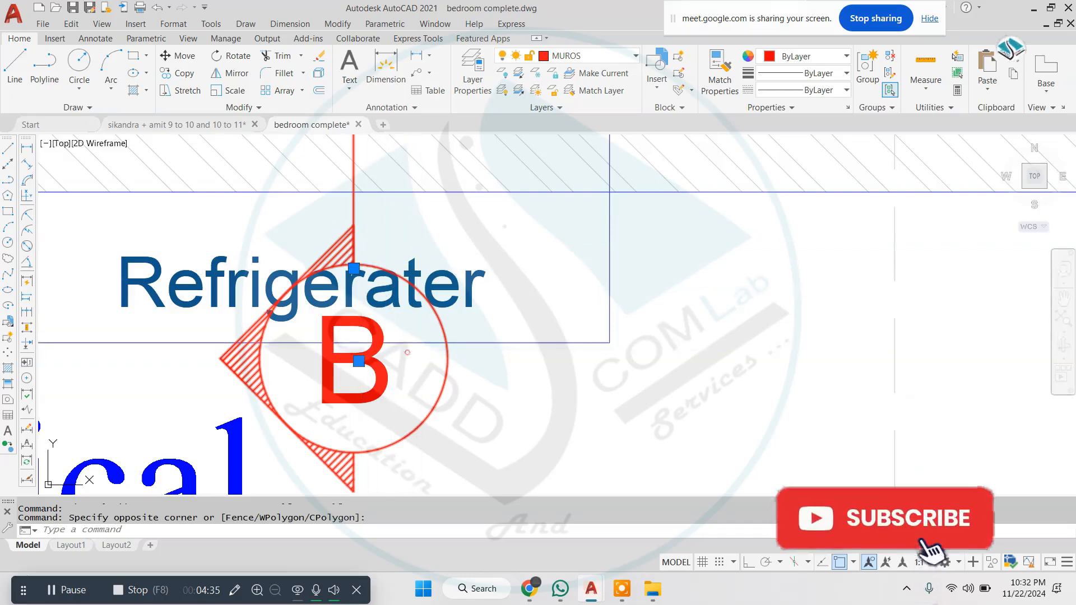
left_click(403, 353)
left_click(371, 379)
scroll(512, 364, "down", 7)
type("co")
key("Return")
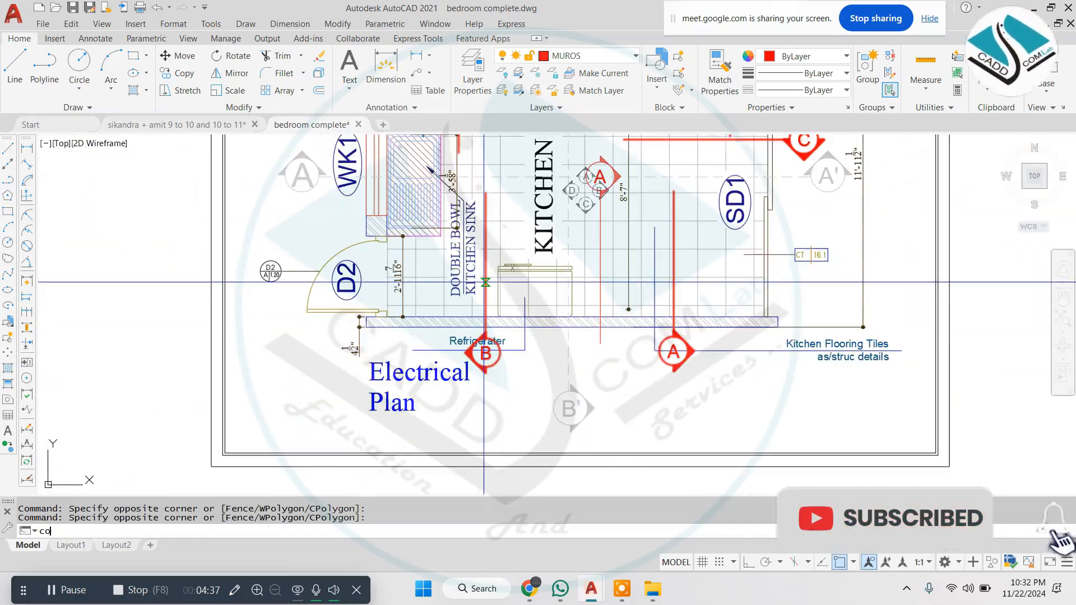
left_click(484, 283)
scroll(598, 275, "down", 2)
scroll(598, 278, "down", 4)
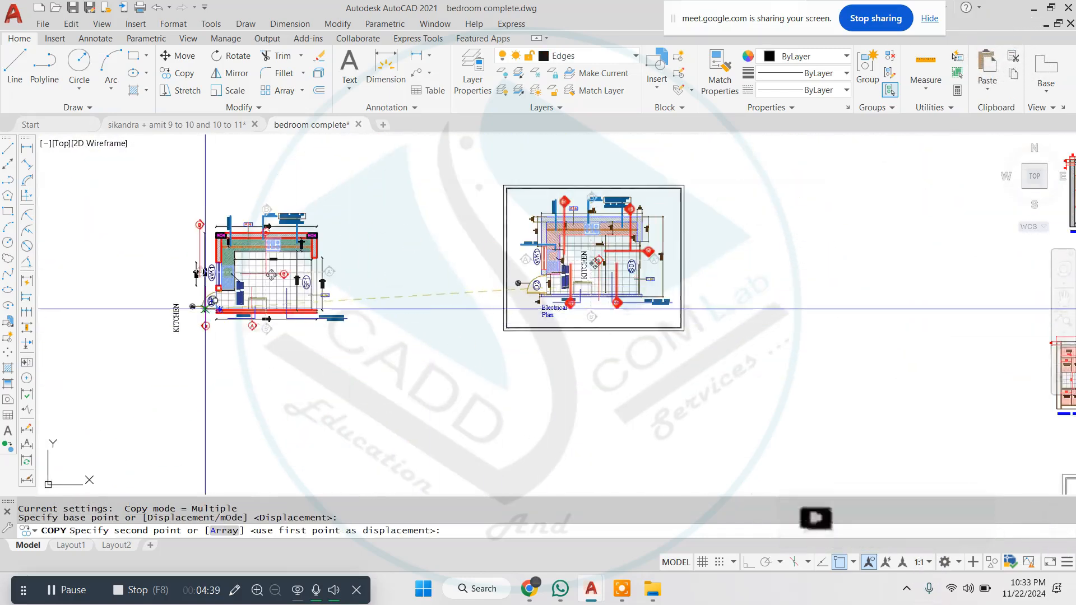
scroll(613, 283, "up", 8)
left_click(335, 256)
key("Escape")
key("Escape")
- Move the rectangular sheet frame from the original plan to enclose the cleaned-up kitchen plan
scroll(458, 280, "down", 8)
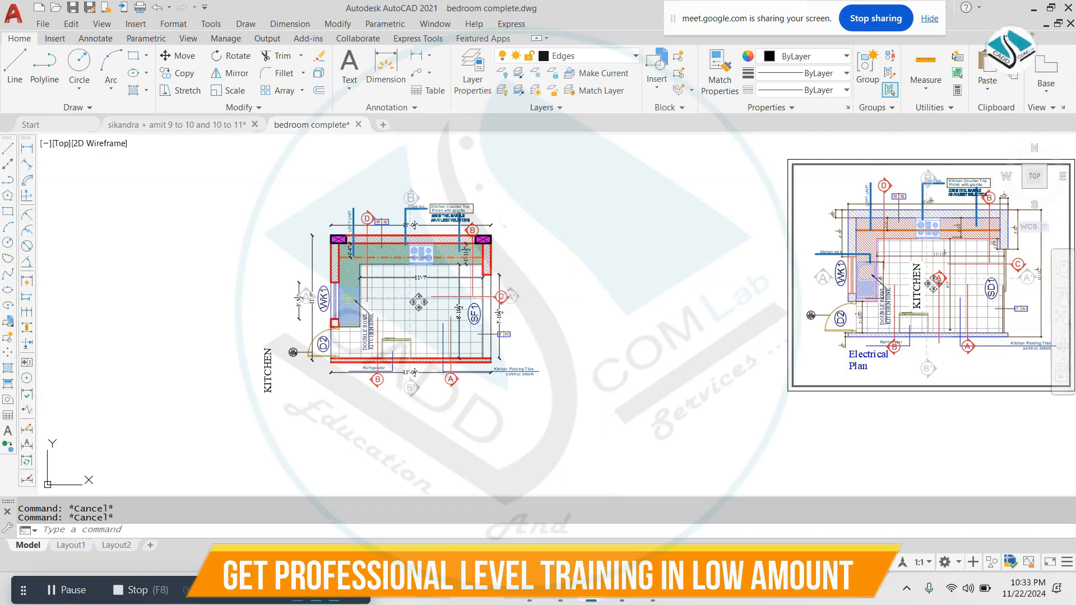
middle_click_drag(747, 302, 724, 306)
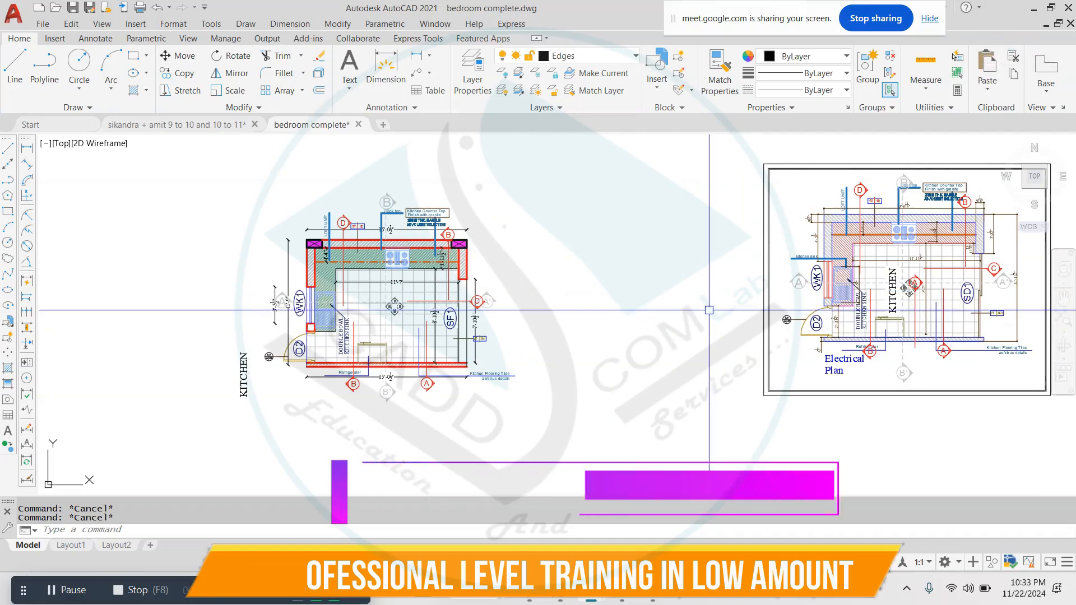
middle_click_drag(773, 298, 700, 302)
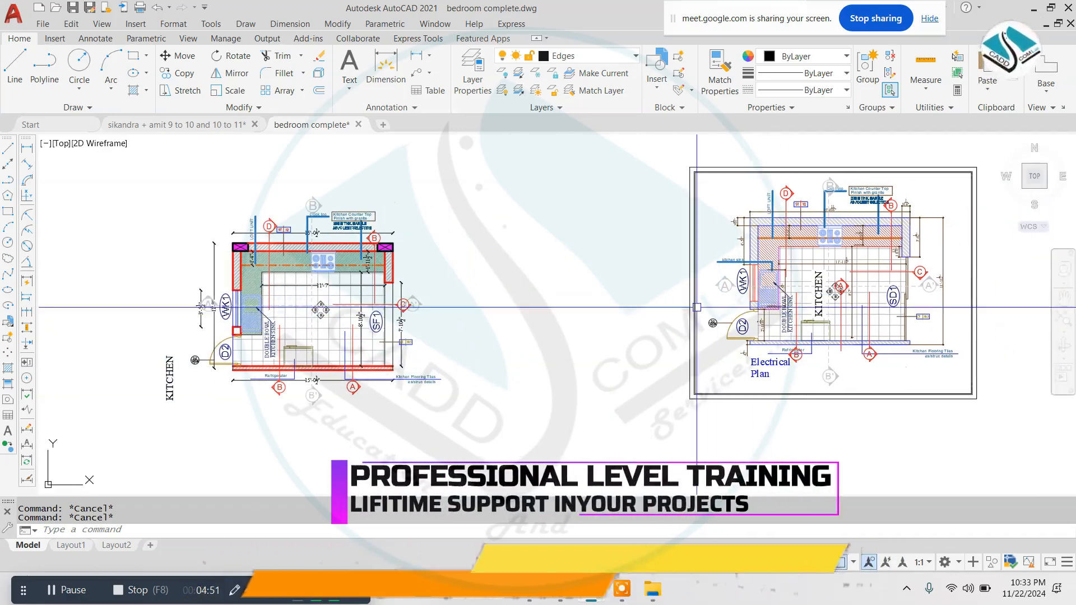
scroll(703, 297, "down", 2)
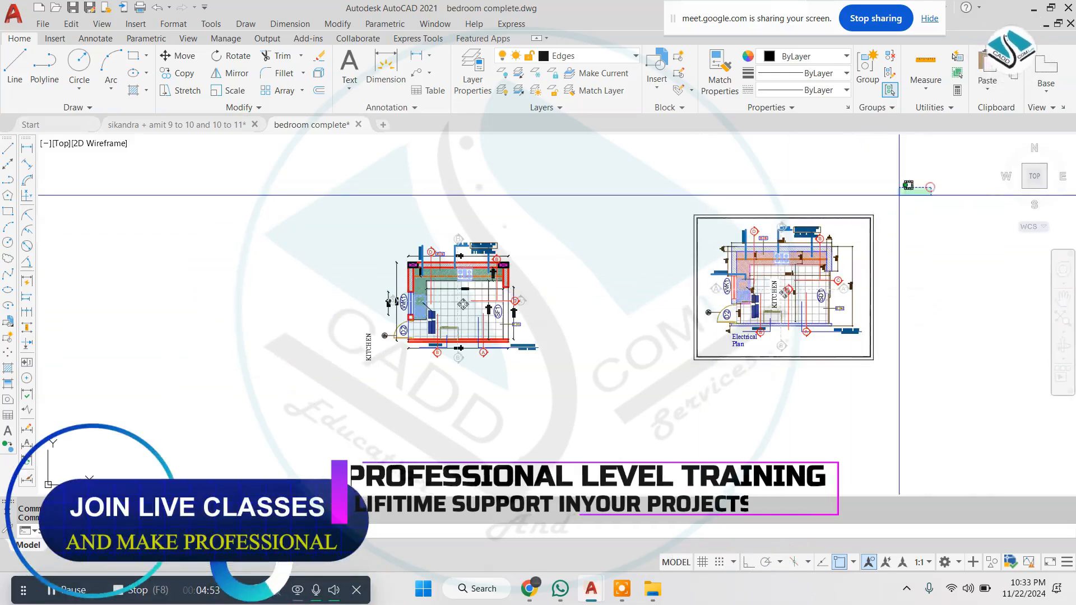
left_click(867, 229)
type("m")
key("Return")
left_click(820, 265)
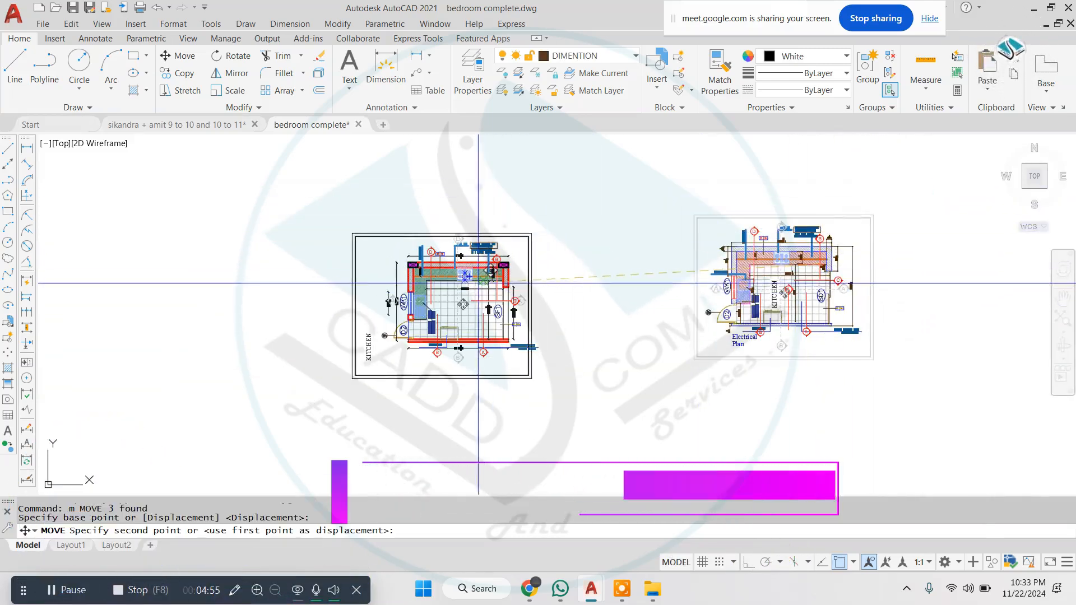
key("Escape")
- Erase the vertical KITCHEN label outside the walls of the cleaned-up plan
scroll(356, 355, "up", 4)
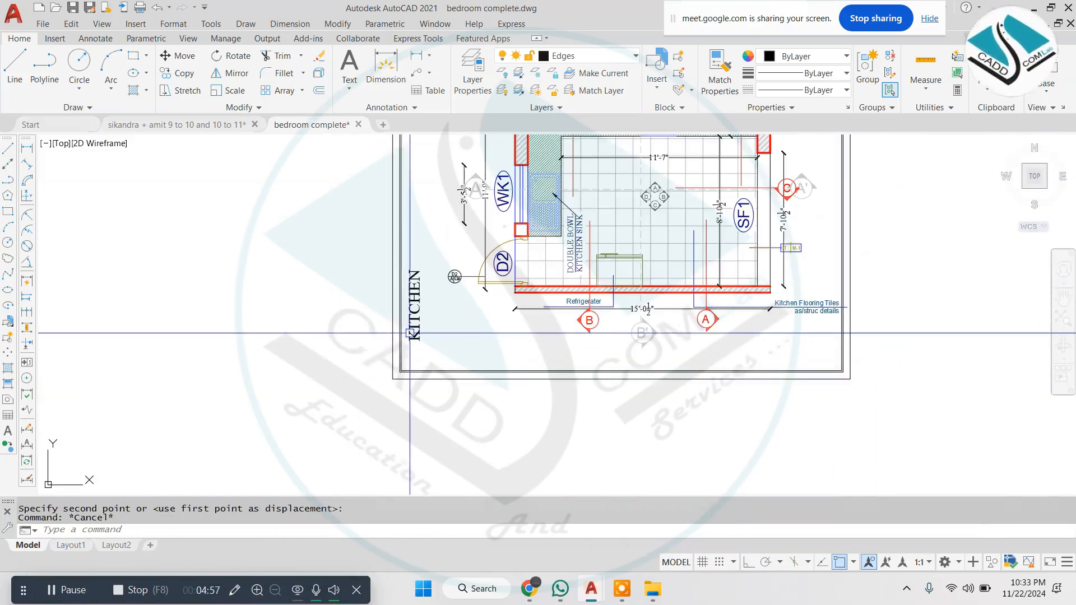
key("Return")
key("Escape")
- Copy the blue Electrical Plan title from the original plan to the lower-left corner inside the cleaned-up plan's frame
scroll(438, 325, "down", 4)
scroll(785, 317, "up", 4)
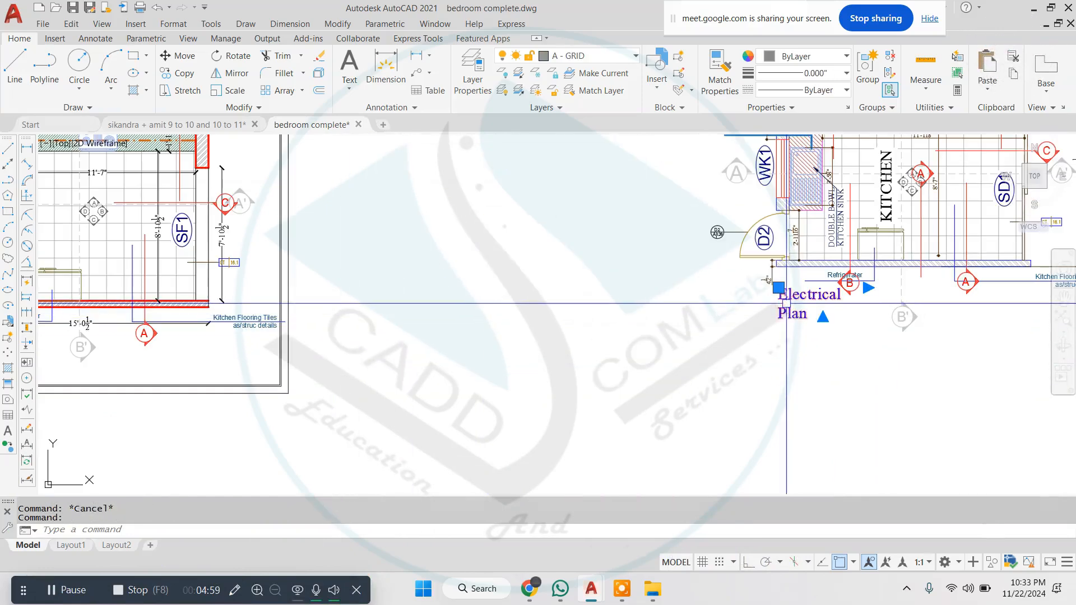
left_click(786, 304)
scroll(782, 306, "down", 4)
scroll(504, 304, "up", 6)
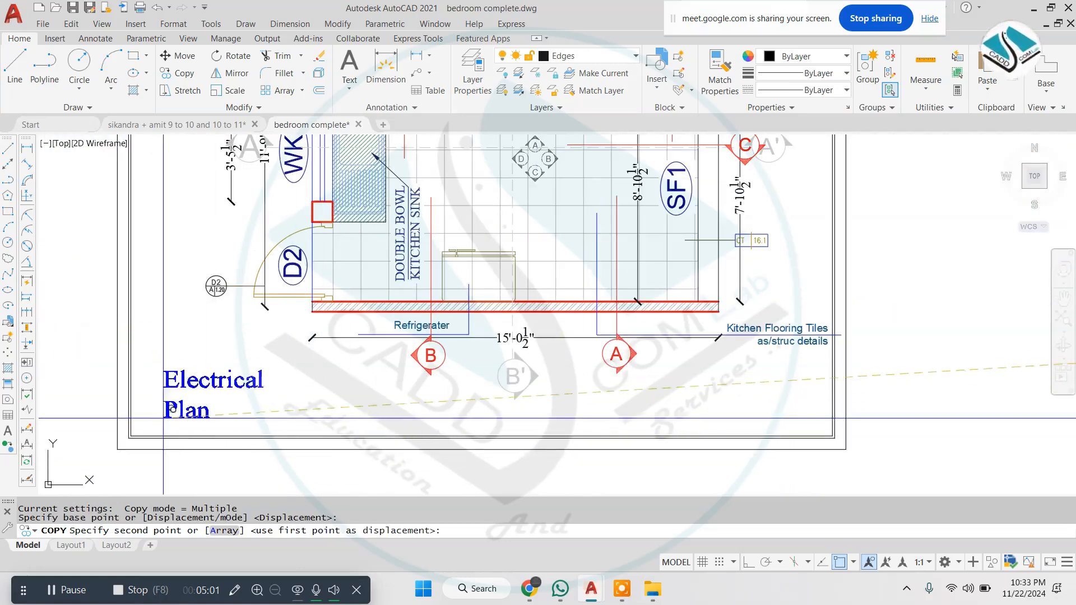
left_click(160, 411)
key("Escape")
- Change the copied title's text to KITCHEN PLAN
left_click(203, 373)
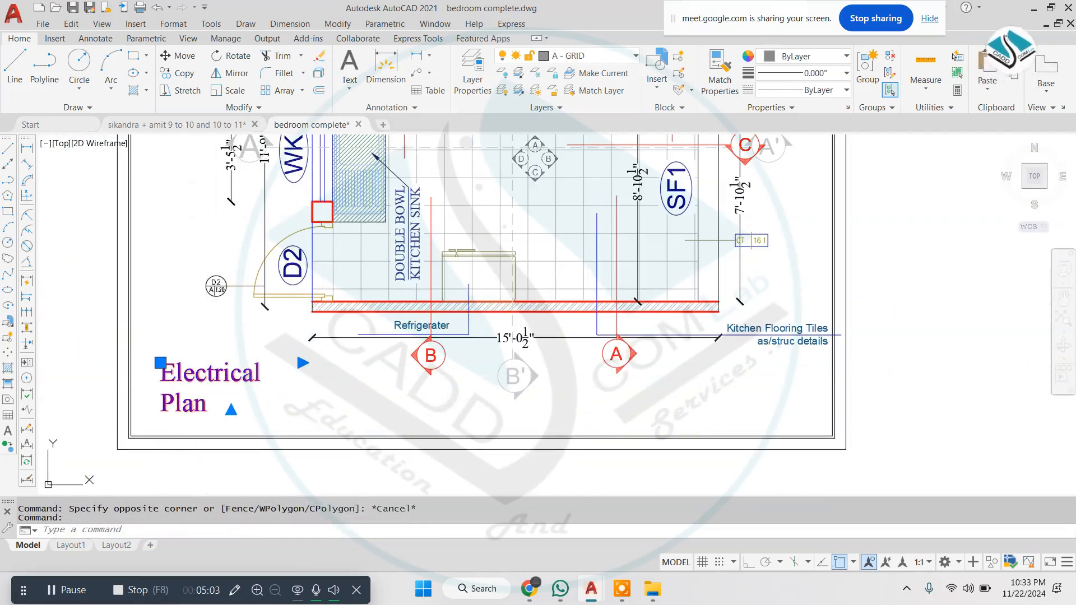
double_click(206, 377)
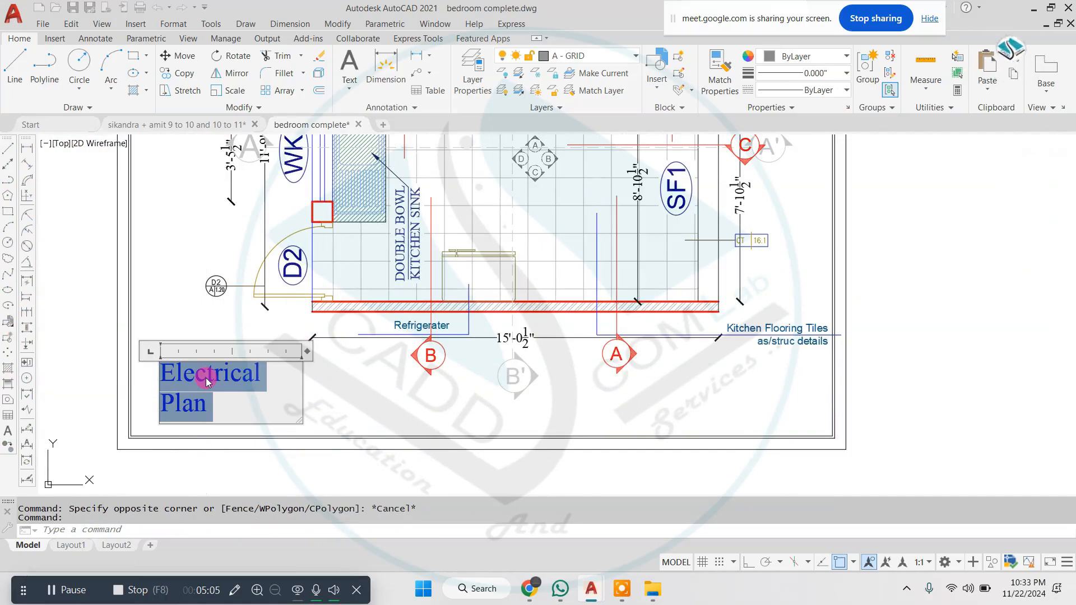
type("KITCHEN PLAN")
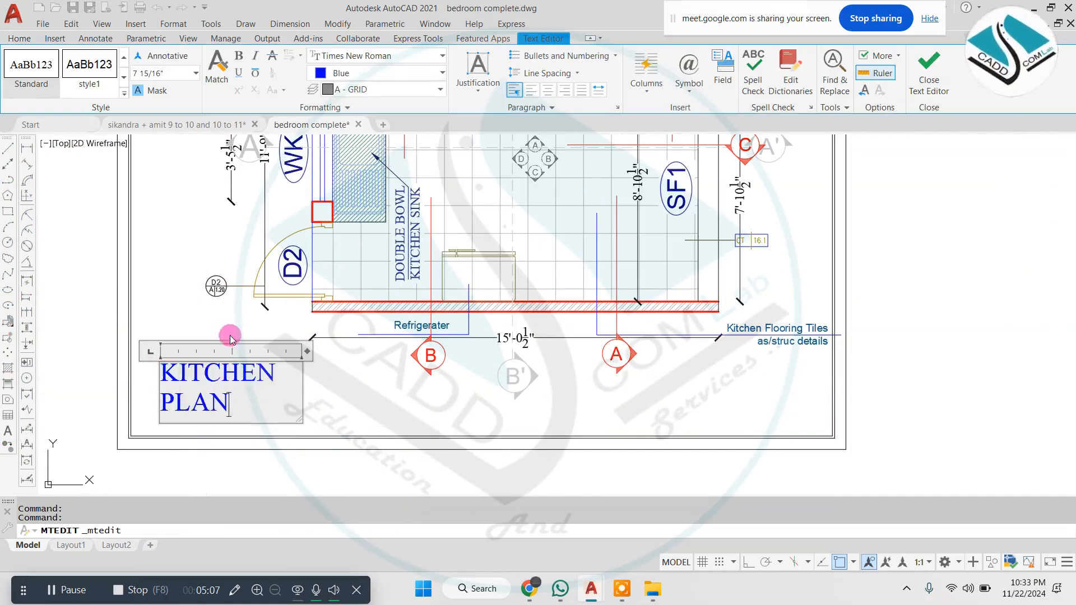
scroll(229, 339, "down", 8)
key("Escape")
key("Escape")
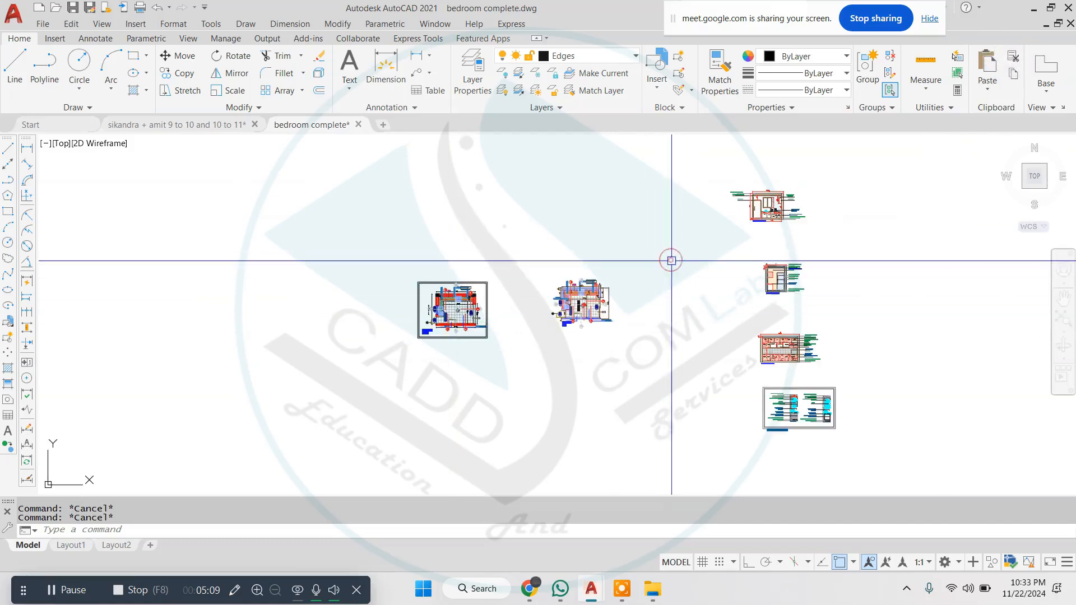
- Erase the original kitchen plan and try to move the framed kitchen plan towards the elevation drawings
left_click(671, 260)
left_click(357, 359)
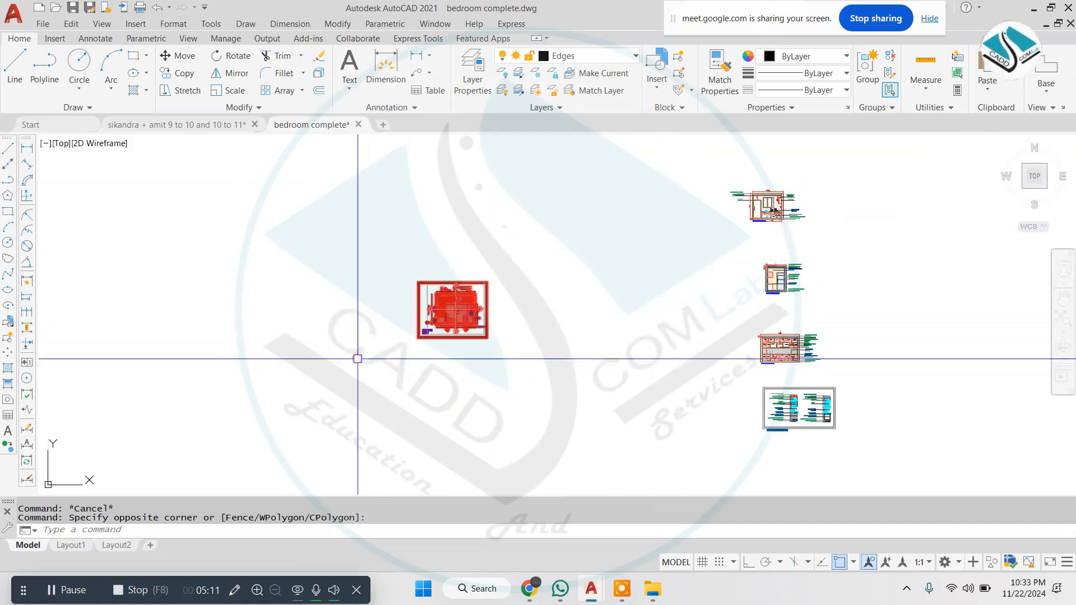
type("m")
key("Return")
left_click(457, 316)
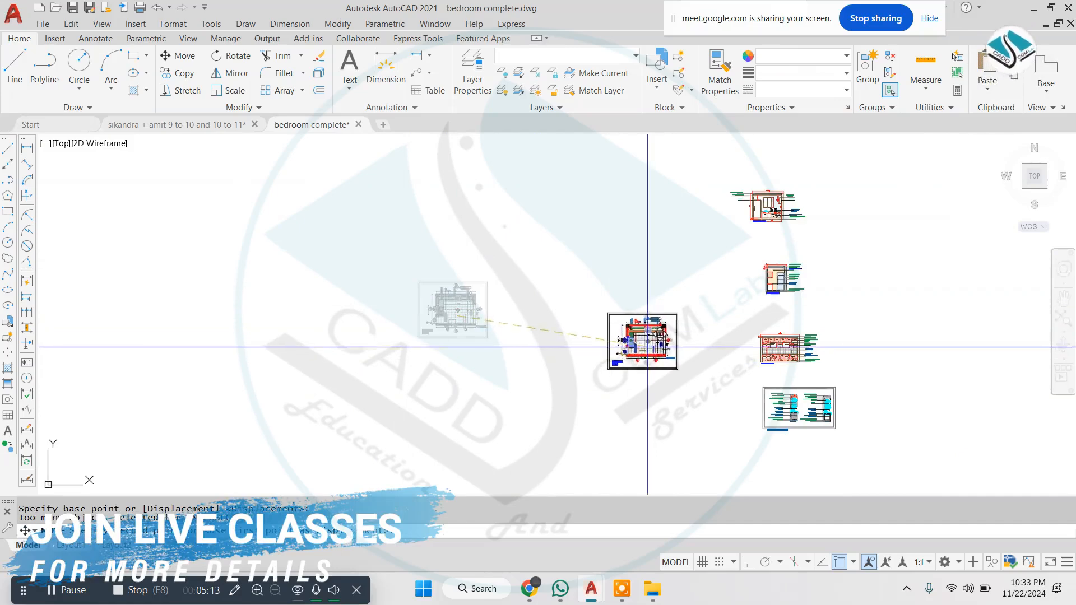
key("Escape")
middle_click_drag(765, 336, 696, 296)
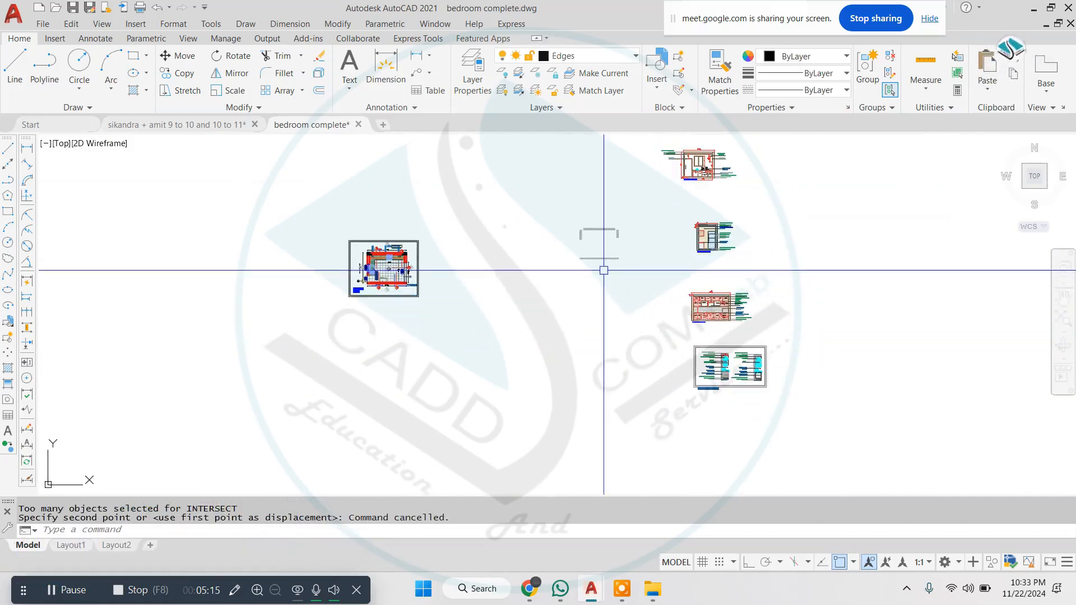
- Undo the view change and the erasure of the original kitchen plan
key("ctrl+z")
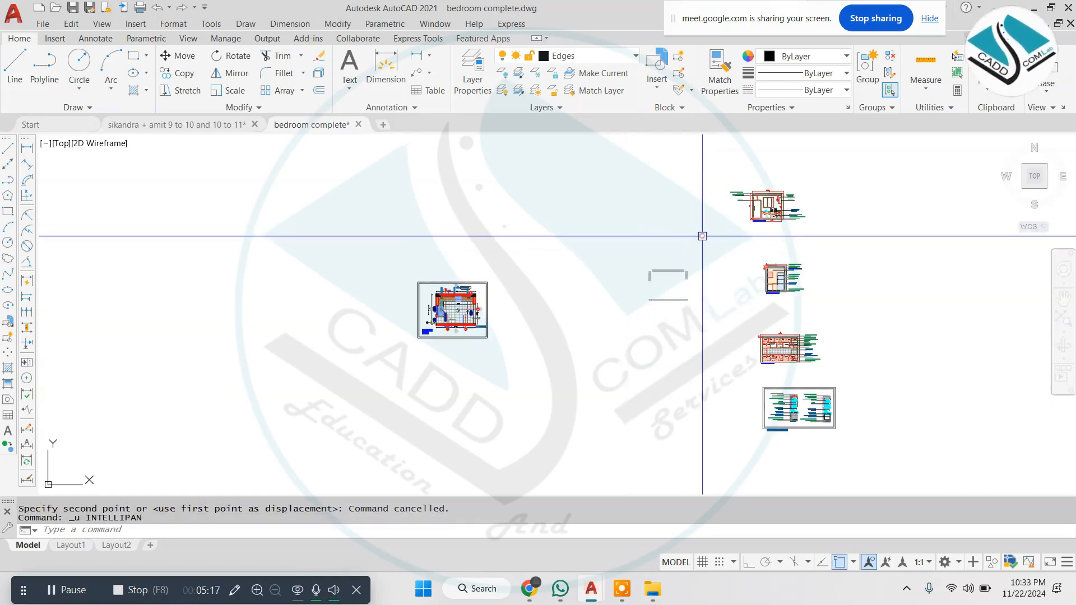
left_click(619, 349)
type("u")
key("Return")
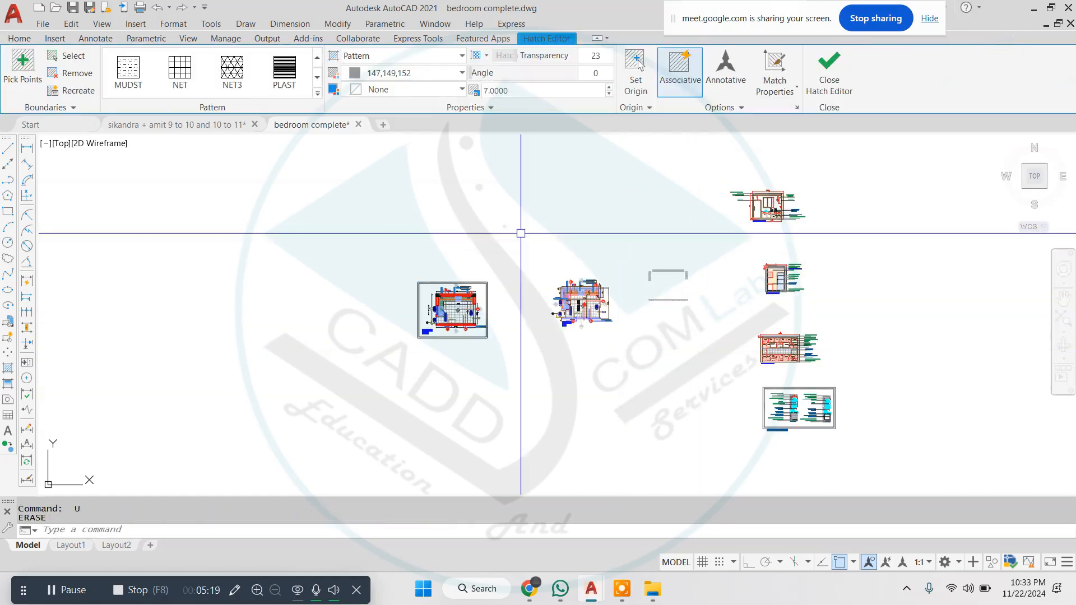
key("Escape")
key("Escape")
- Erase the leftover bracket-shaped lines between the original kitchen plan and the elevation drawings
left_click(704, 254)
left_click(656, 323)
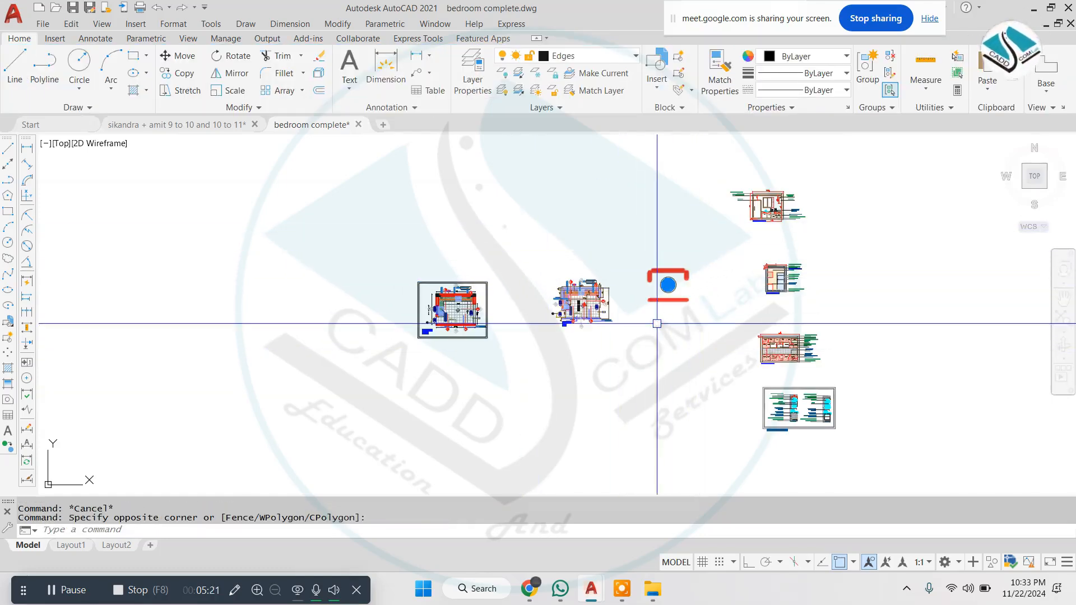
type("e")
key("Return")
- Erase the original kitchen plan beside the framed one, including the small fragments left behind
left_click(655, 259)
left_click(555, 335)
type("e")
key("Return")
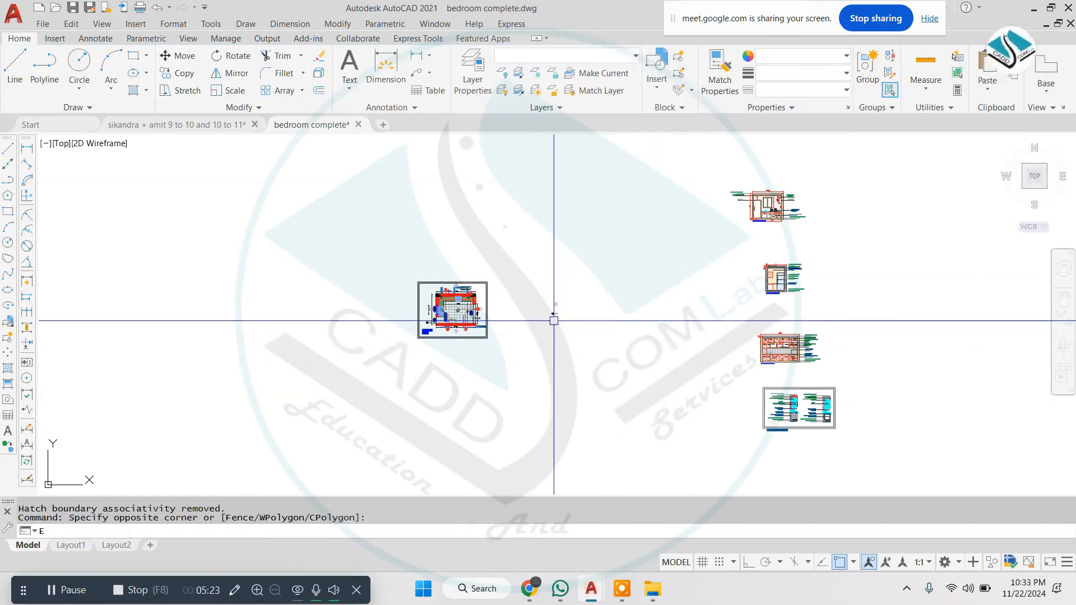
key("Escape")
type("e")
key("Return")
left_click(572, 276)
left_click(527, 317)
type("e")
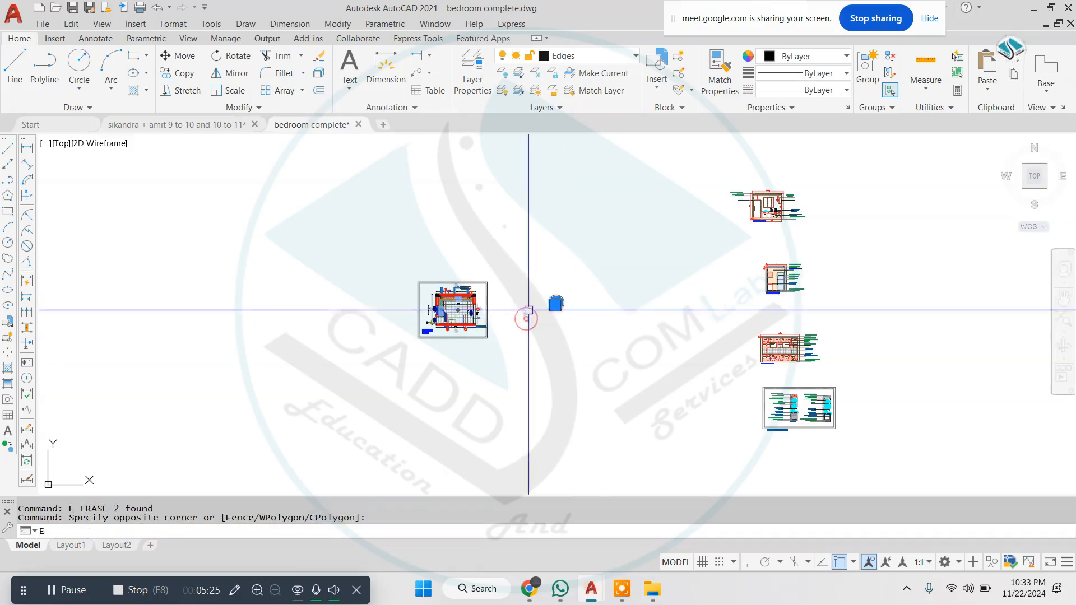
key("Return")
key("Escape")
- Move the framed kitchen plan to the right, next to the column of elevation drawings
left_click(511, 245)
left_click(364, 376)
type("m")
key("Return")
left_click(487, 313)
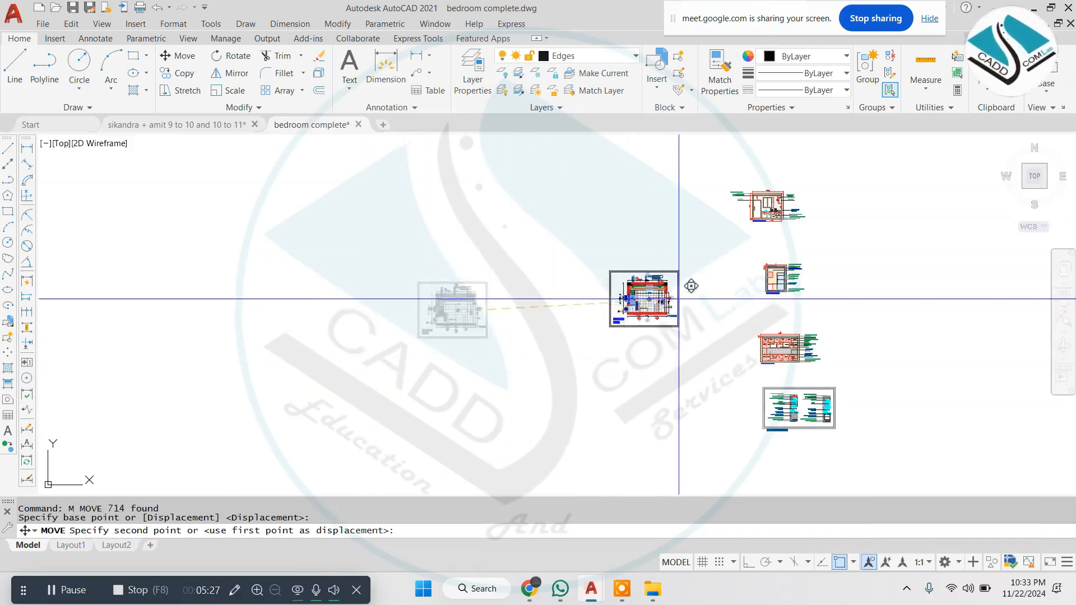
left_click(730, 285)
scroll(720, 288, "up", 4)
key("Escape")
scroll(720, 288, "up", 3)
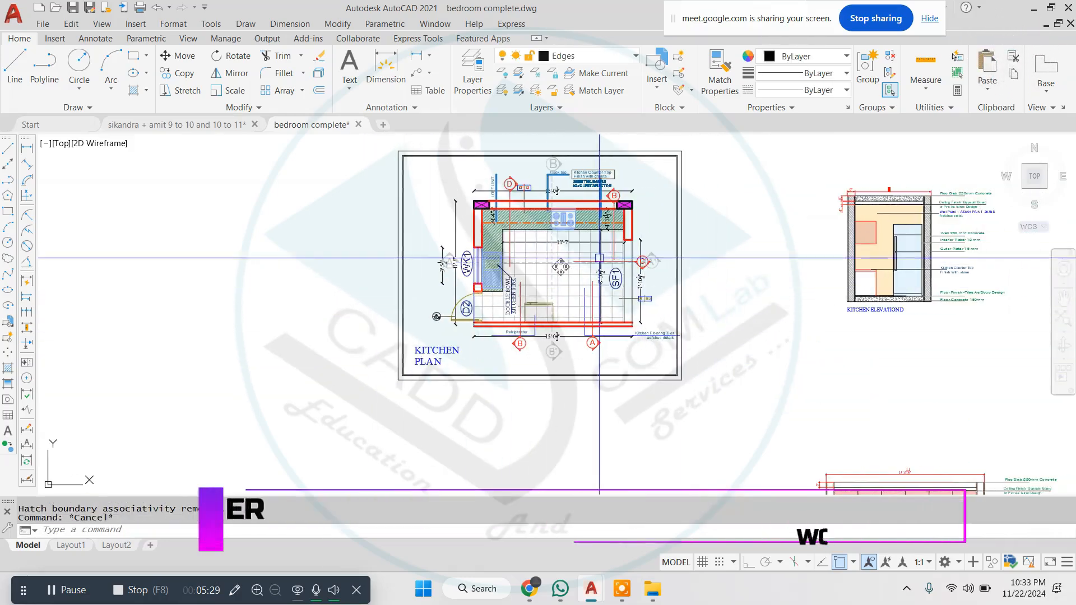
scroll(564, 286, "up", 4)
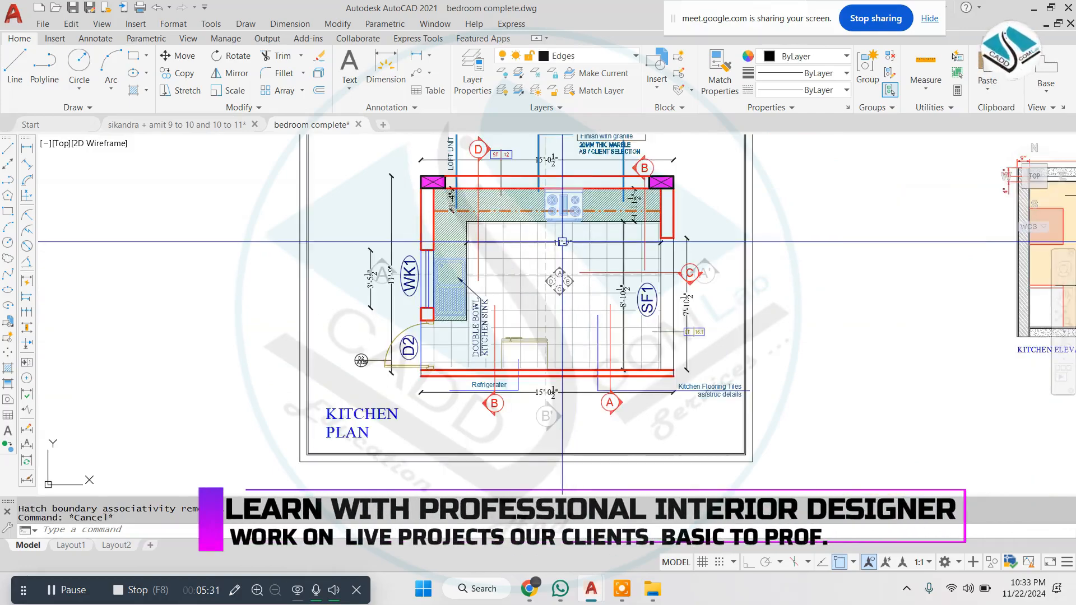
scroll(533, 272, "down", 5)
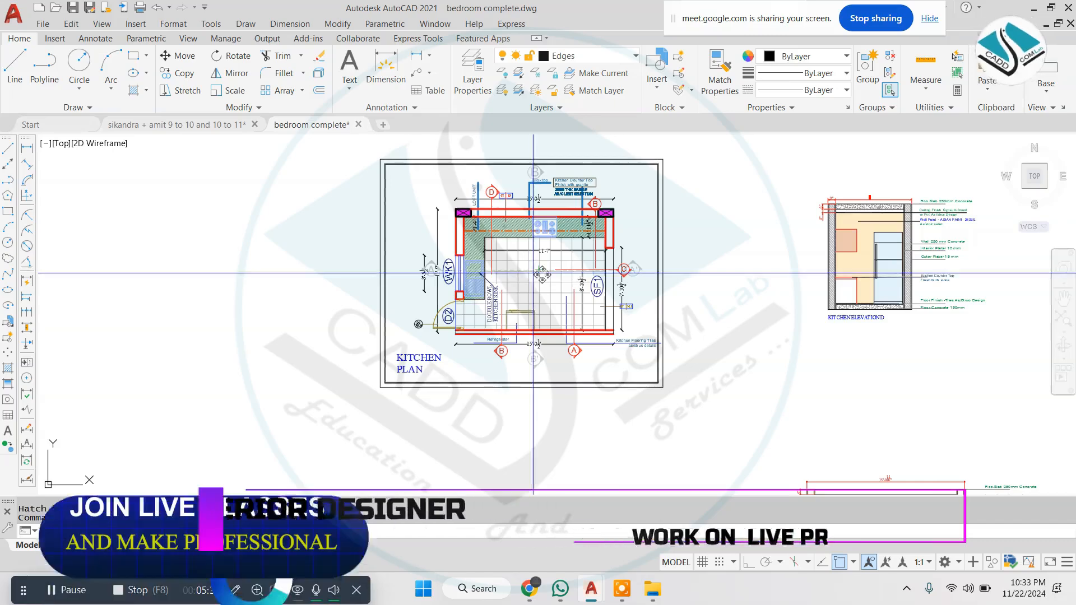
scroll(448, 213, "up", 4)
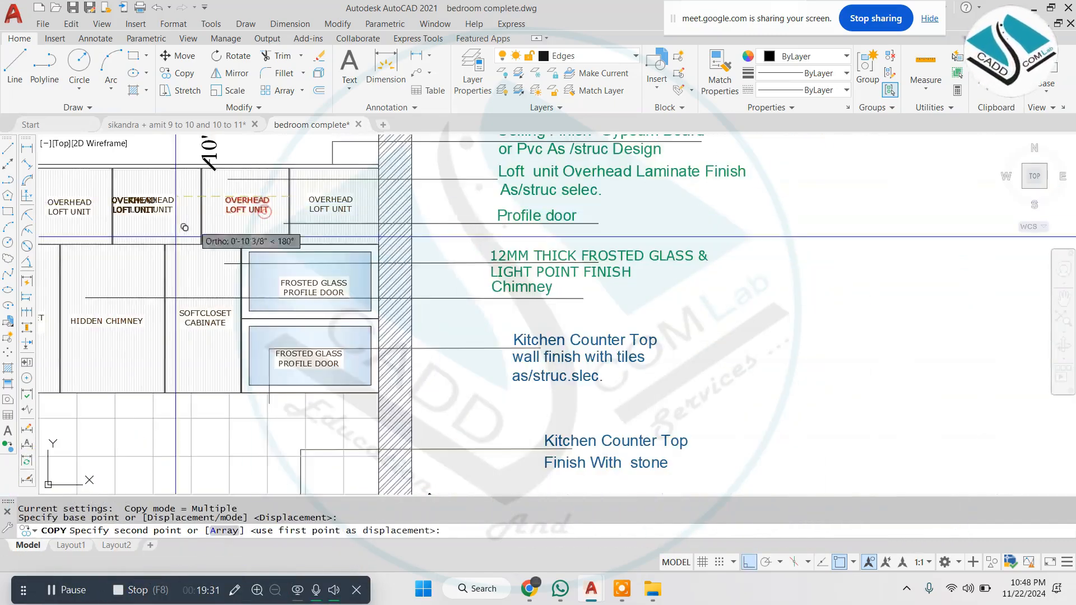
- Copy the OVERHEAD LOFT UNIT label from the finished elevation into the top wall unit of the door-and-window elevation, with Ortho off
scroll(729, 280, "down", 3)
scroll(579, 303, "up", 4)
left_click(744, 547)
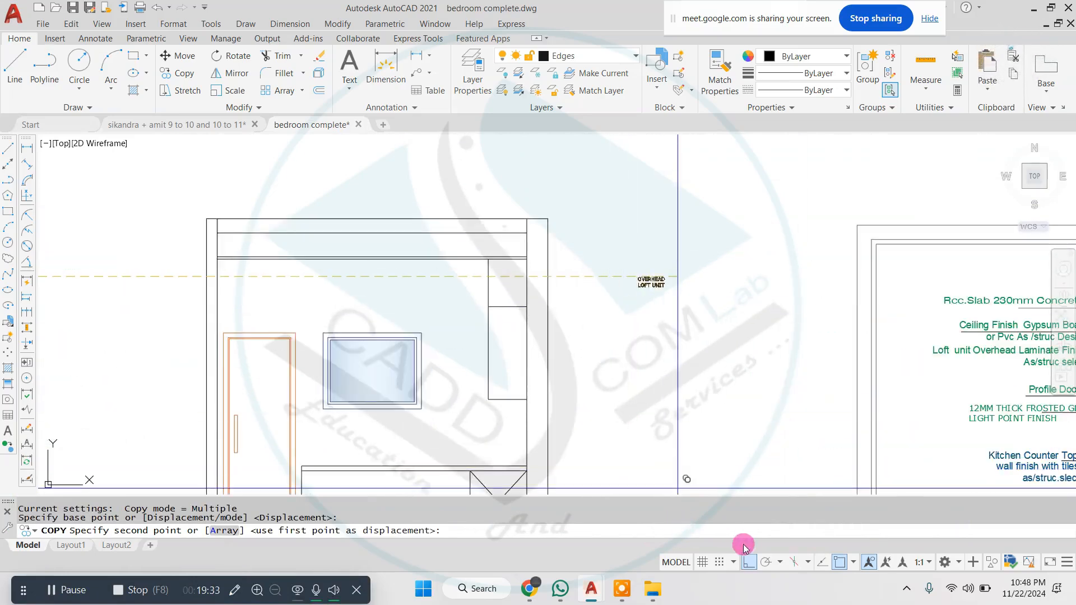
scroll(678, 488, "up", 4)
key("Escape")
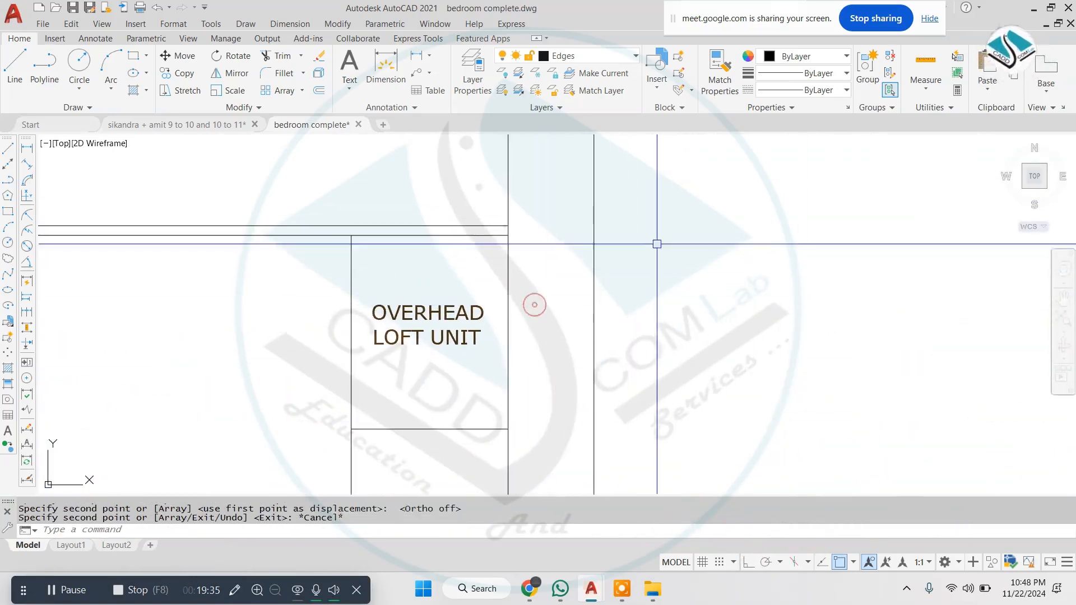
- Copy the SOFTCLOSET CABINATE label from the finished elevation into the wall cabinet below the overhead loft unit
scroll(534, 305, "down", 6)
scroll(344, 302, "up", 6)
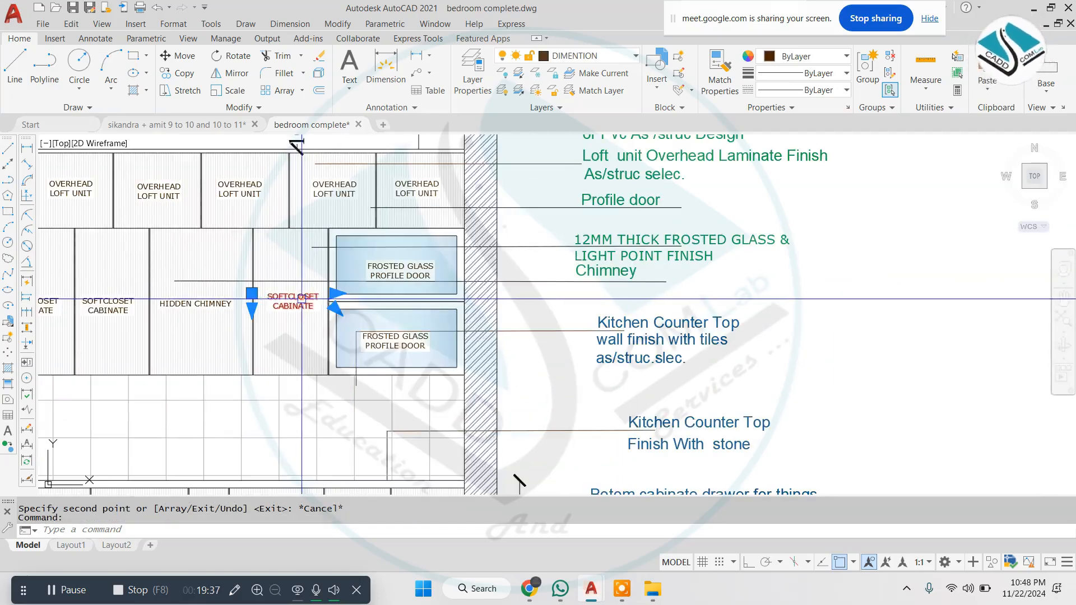
left_click(301, 299)
scroll(302, 299, "down", 5)
scroll(435, 423, "up", 8)
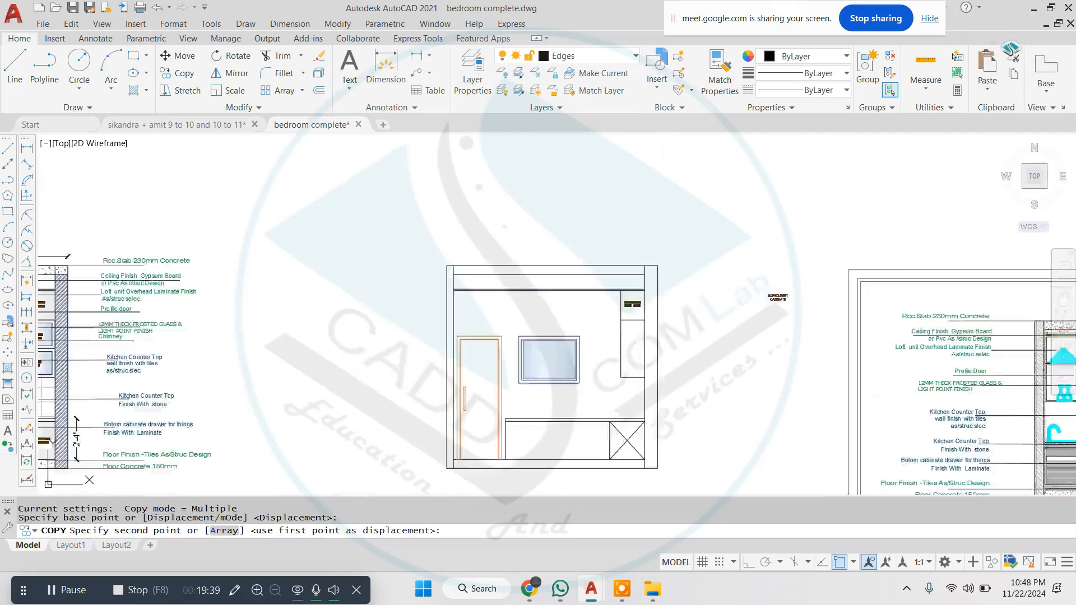
left_click(434, 424)
key("Escape")
scroll(496, 311, "down", 4)
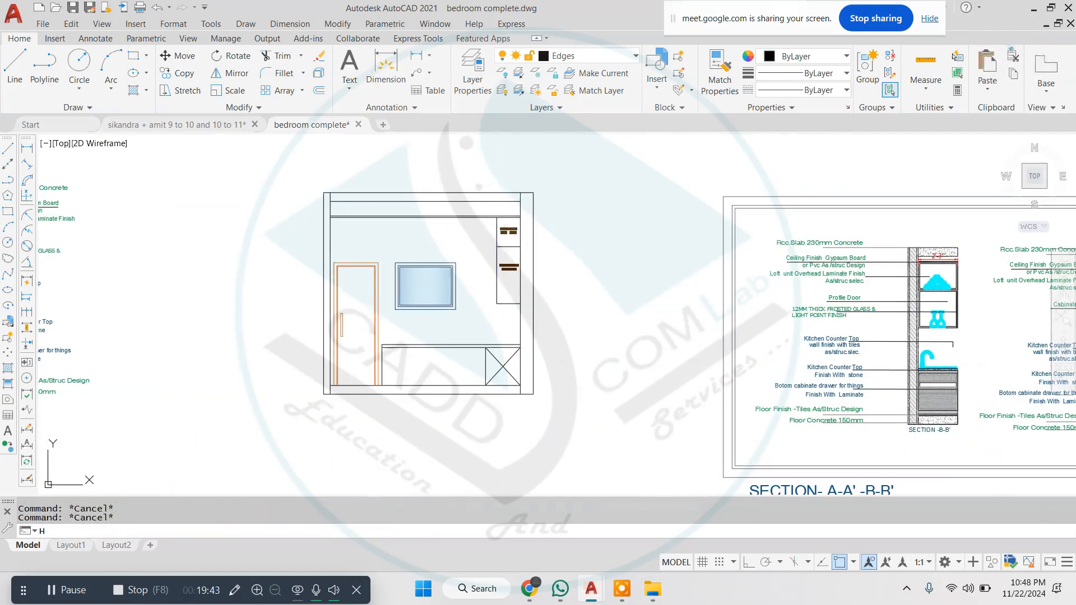
- Hatch the overhead loft unit and the cabinet below it with ANSI31 at scale 5 and angle 45
key("Return")
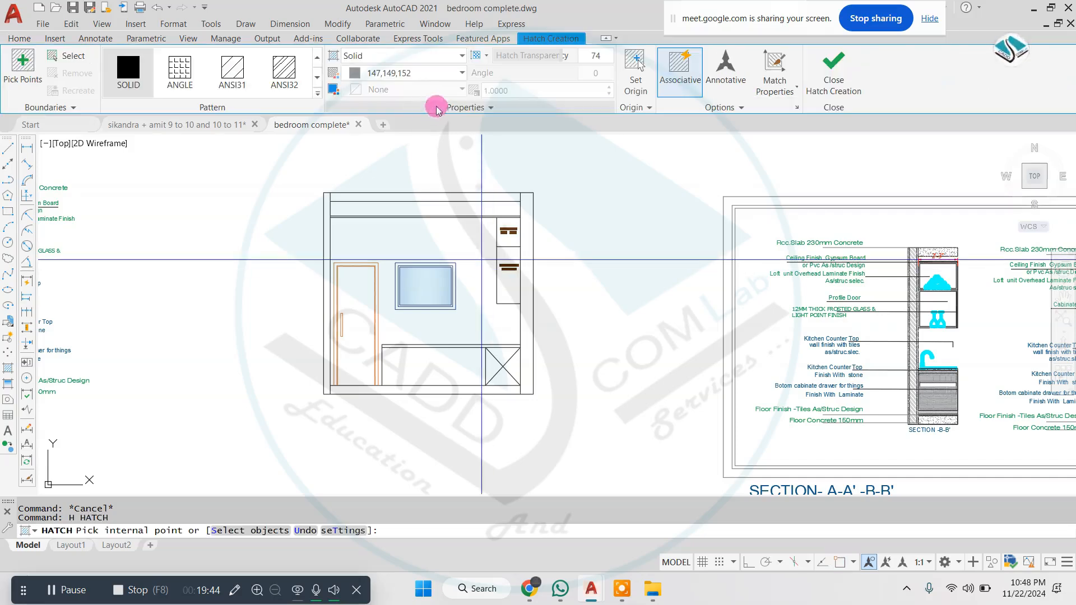
left_click(227, 79)
scroll(516, 230, "up", 4)
left_click(497, 255)
left_click(497, 344)
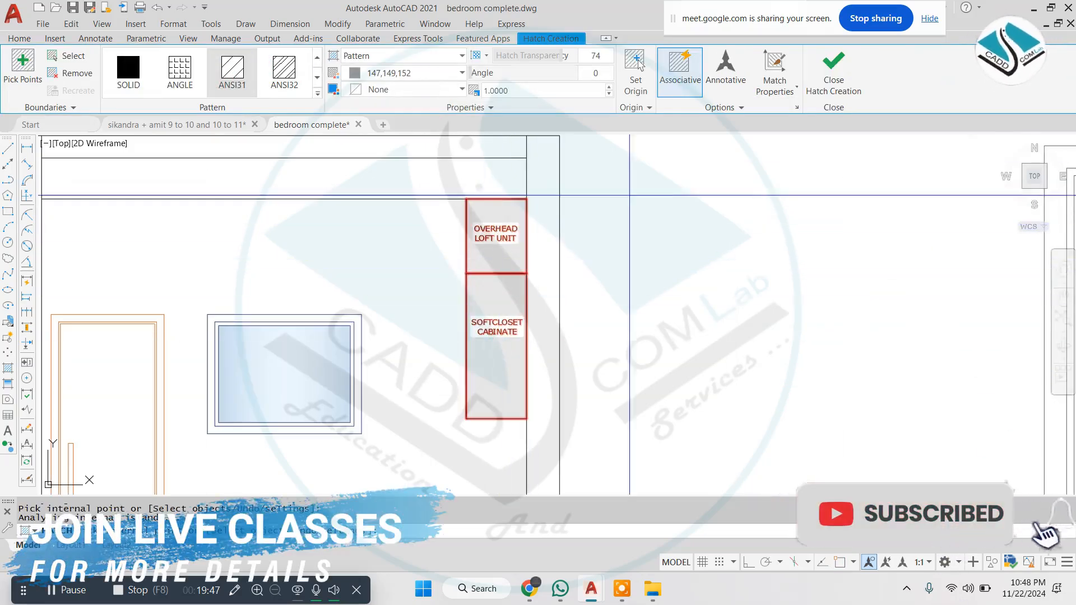
type("5")
key("Return")
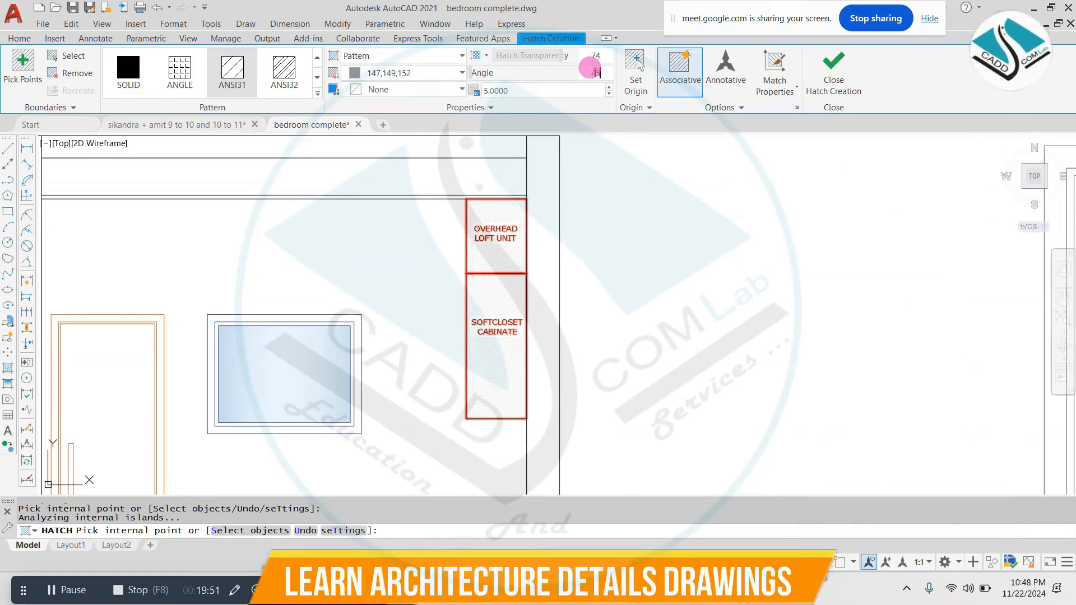
scroll(599, 227, "down", 3)
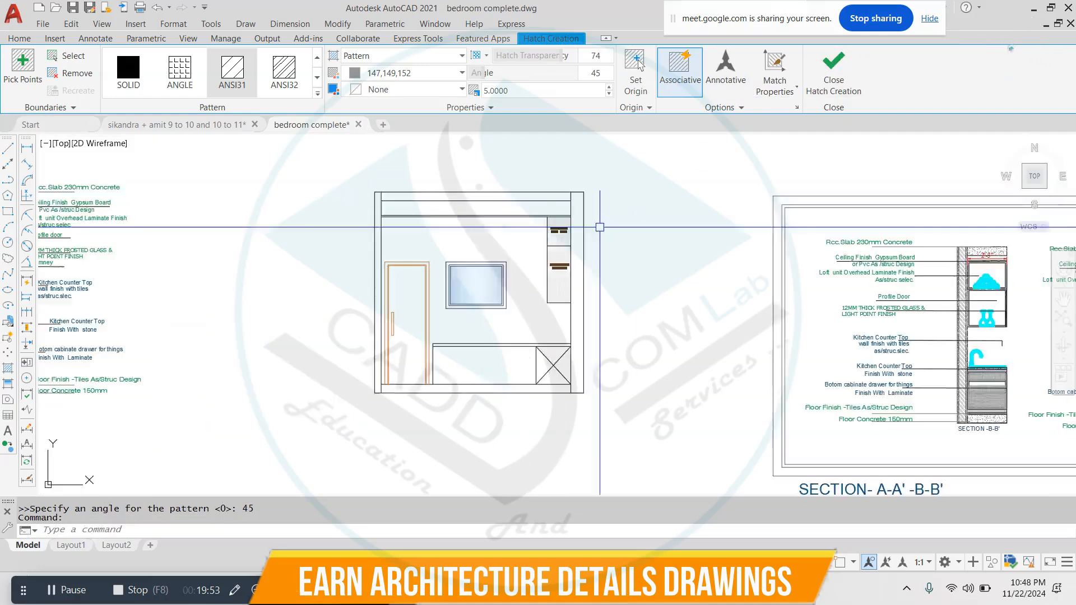
- Offset the base cabinet's left edge 20 inches to the right twice to create two vertical dividers
scroll(524, 297, "up", 3)
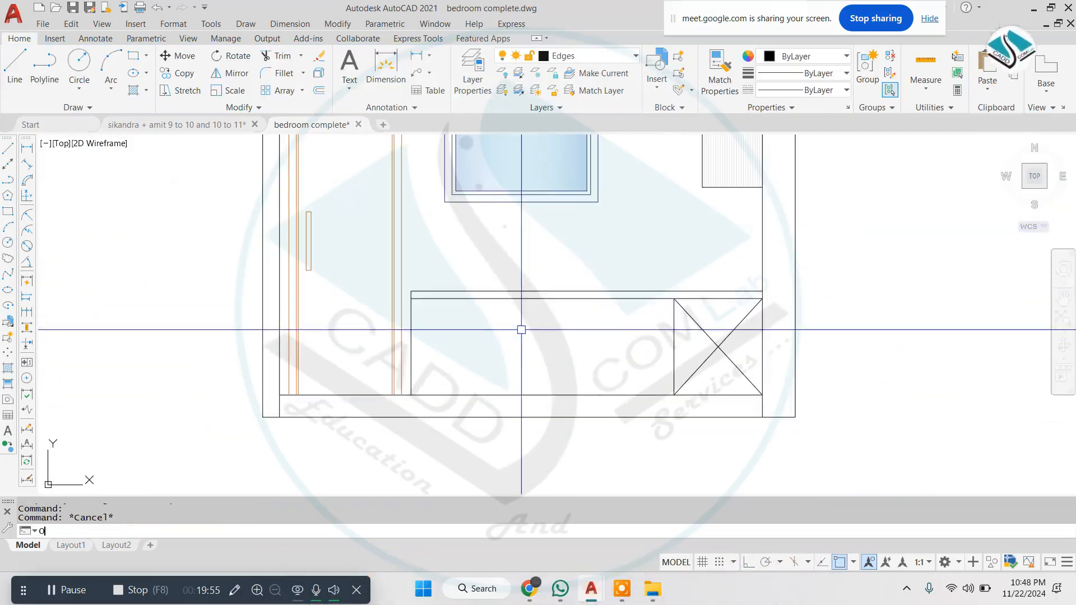
type("0")
key("Return")
scroll(454, 335, "up", 4)
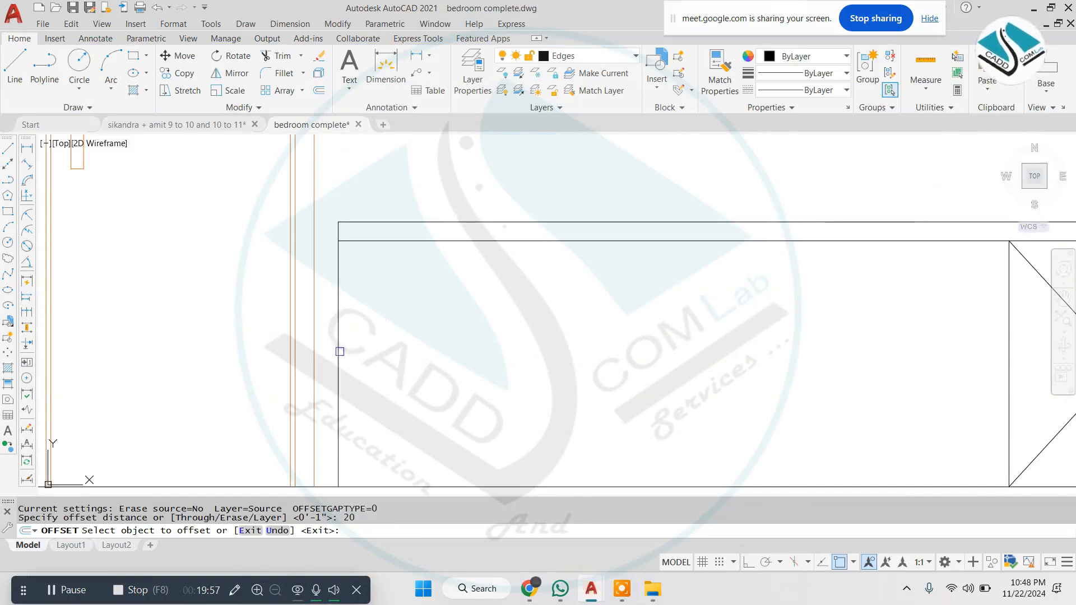
left_click(339, 351)
left_click(544, 381)
key("Escape")
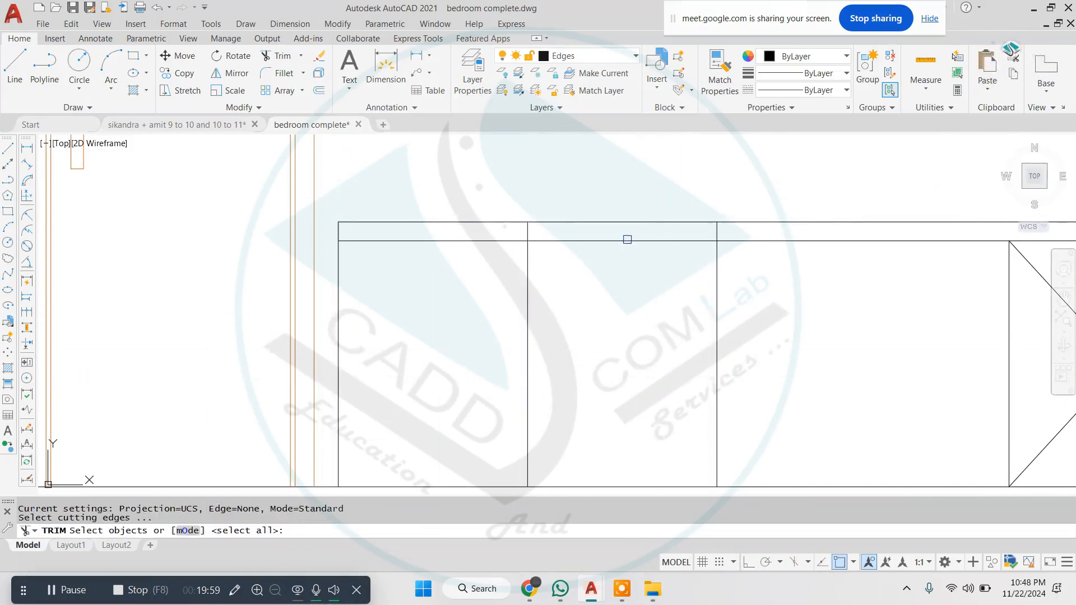
- Trim the parts of the two dividers that run through the countertop thickness
key("Return")
scroll(655, 227, "up", 2)
left_click(856, 241)
left_click(273, 245)
scroll(589, 146, "down", 3)
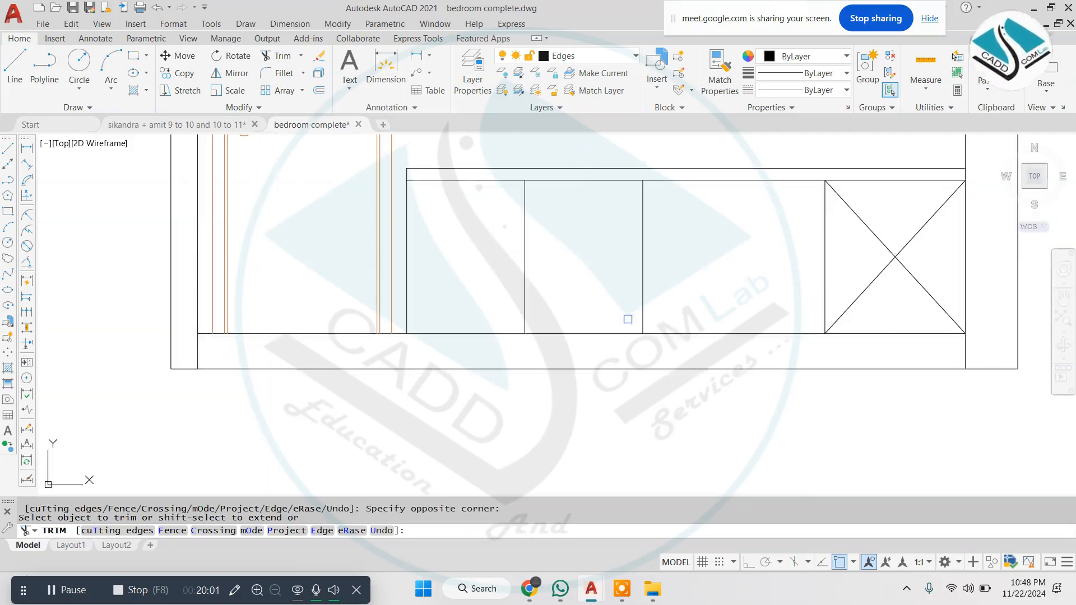
key("Escape")
- Divide the base cabinet's second vertical divider into 3 equal segments
middle_click_drag(628, 319, 471, 357)
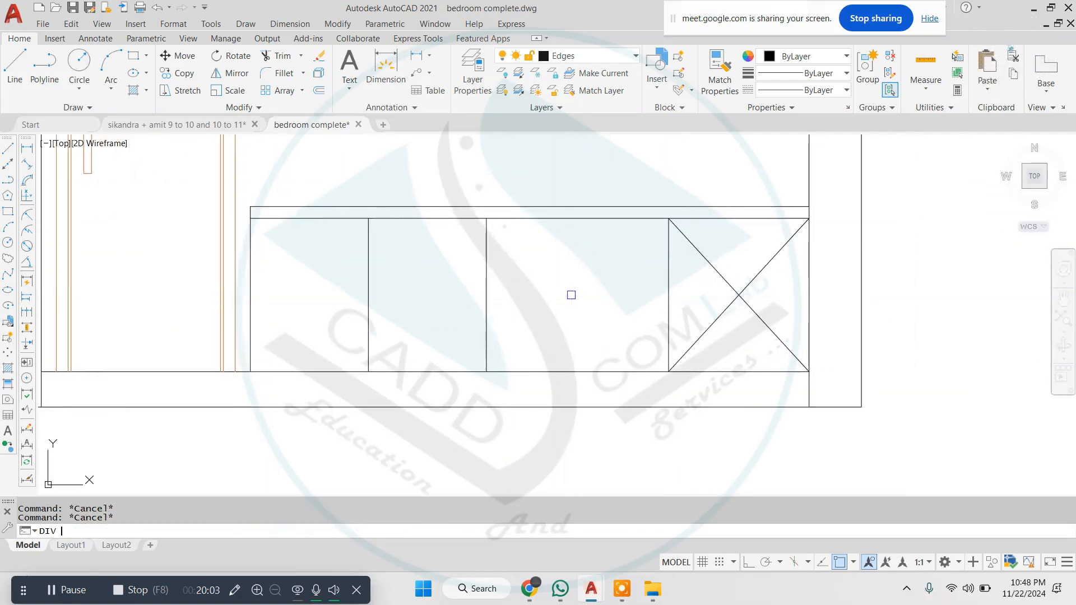
key("Escape")
left_click(481, 317)
key("Escape")
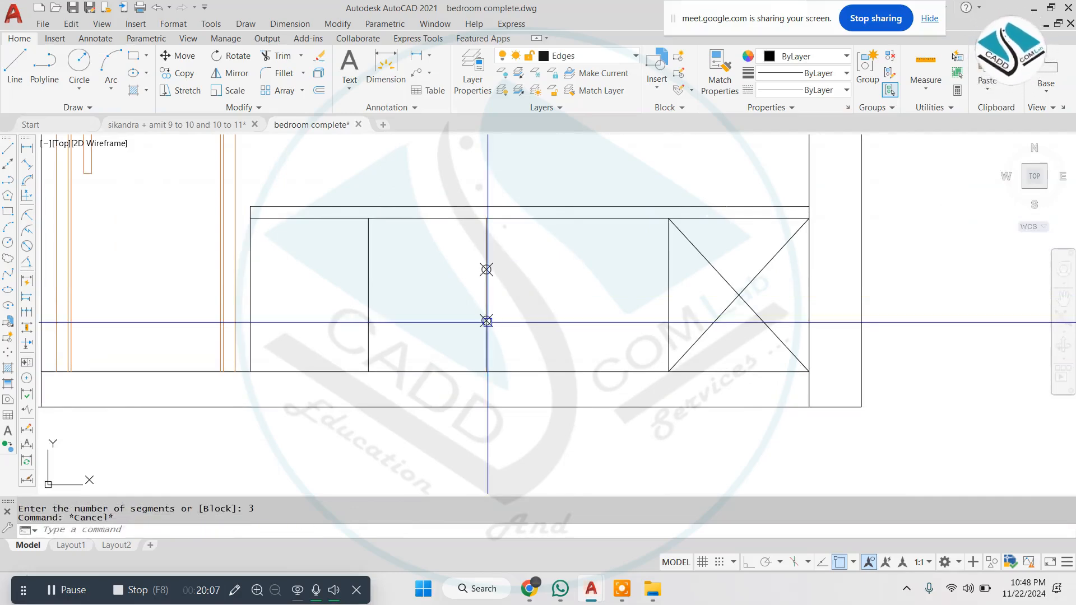
- Draw two horizontal drawer lines from the division points to just past the crossed box's left edge, with Ortho on
type("l")
key("Return")
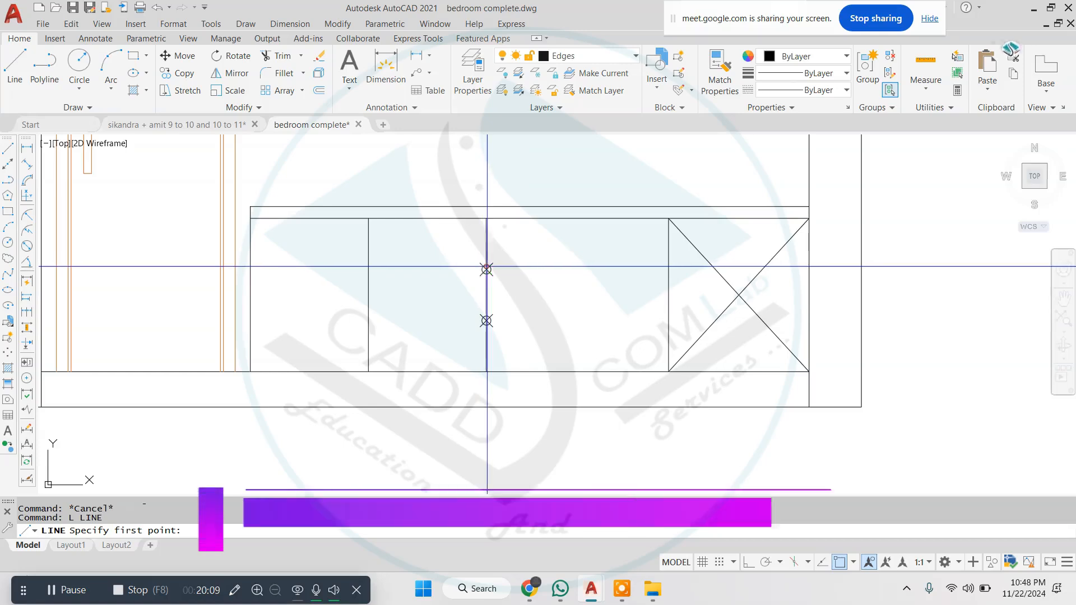
left_click(483, 266)
left_click(749, 562)
scroll(675, 288, "up", 2)
left_click(695, 267)
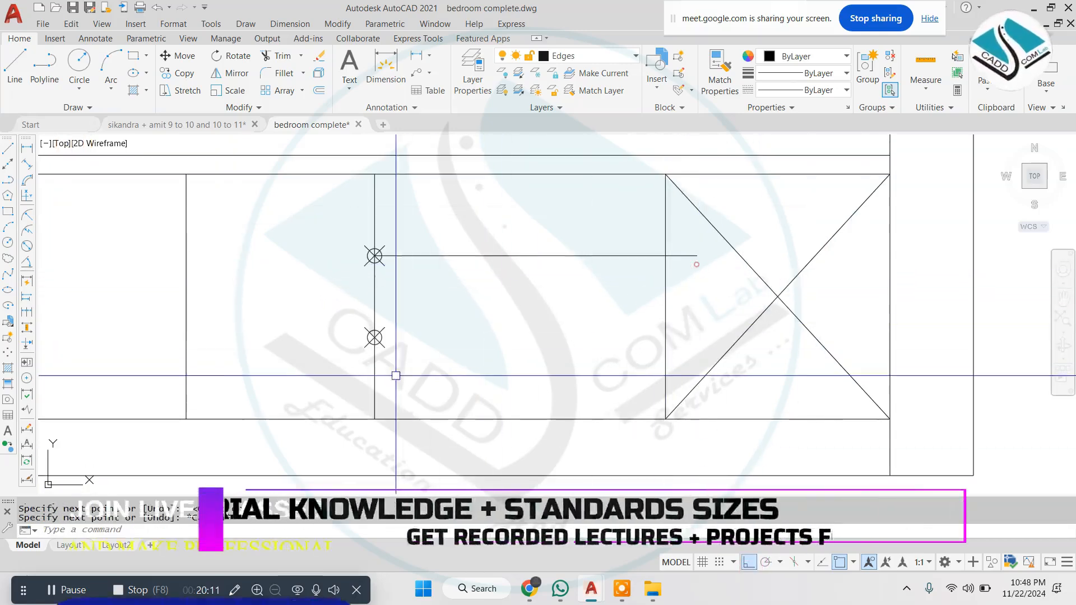
left_click(680, 331)
key("Return")
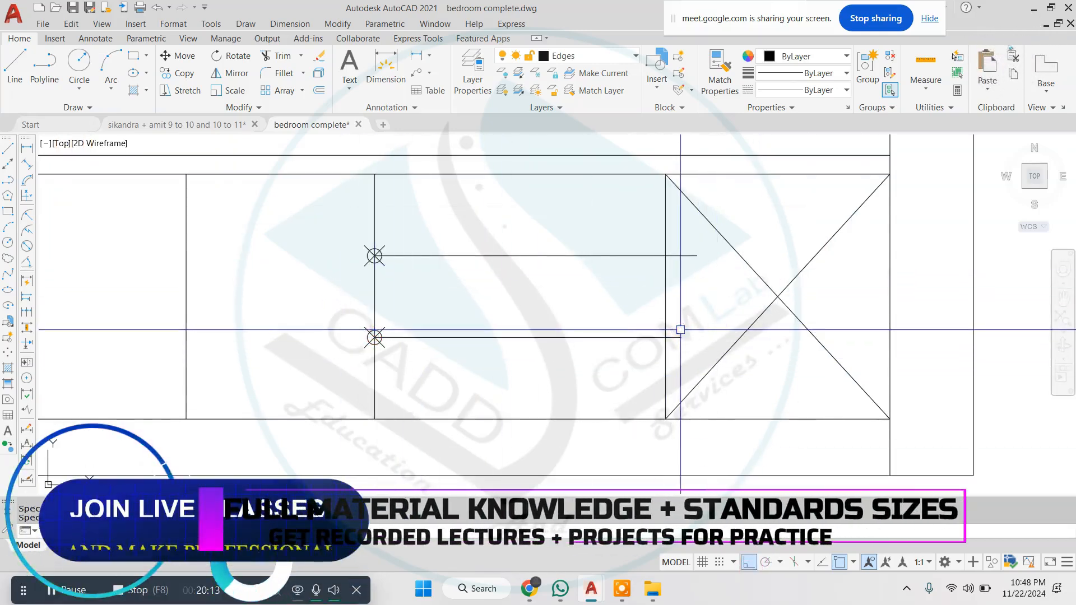
- Trim the ends of the two drawer lines that extend into the crossed box
type("tr")
key("Return")
key("Return")
left_click(689, 235)
left_click(666, 352)
key("Escape")
- Erase the two division point markers on the second divider
left_click(337, 226)
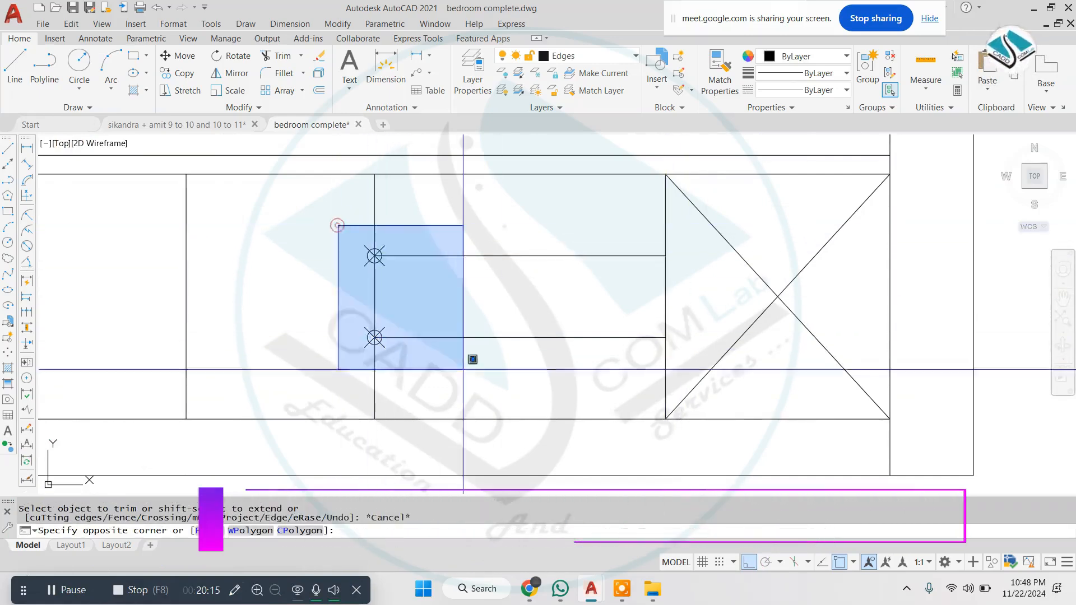
left_click(462, 368)
type("e")
key("Return")
key("Escape")
scroll(494, 332, "down", 4)
- Offset the base cabinet's vertical dividers and drawer lines by 0.25 to form double-line gaps between the fronts
key("Escape")
scroll(487, 331, "up", 2)
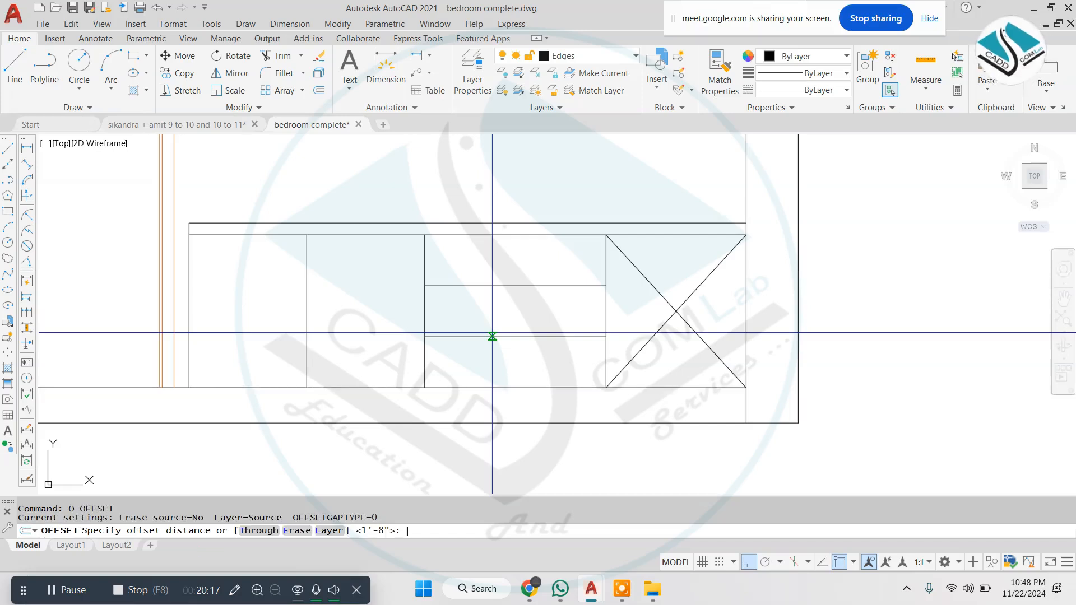
type("5")
key("Return")
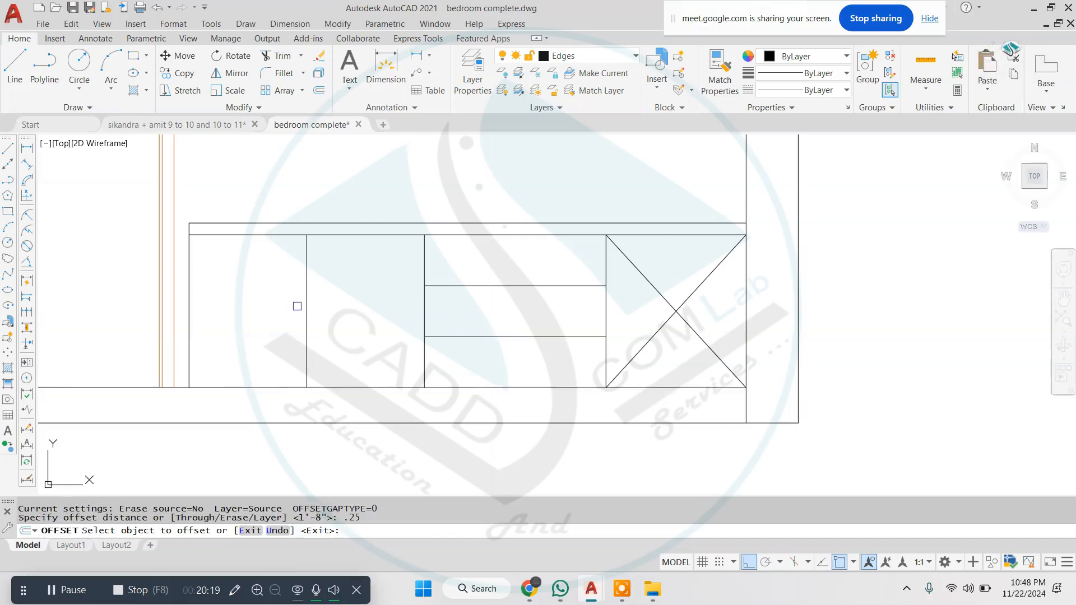
left_click(423, 258)
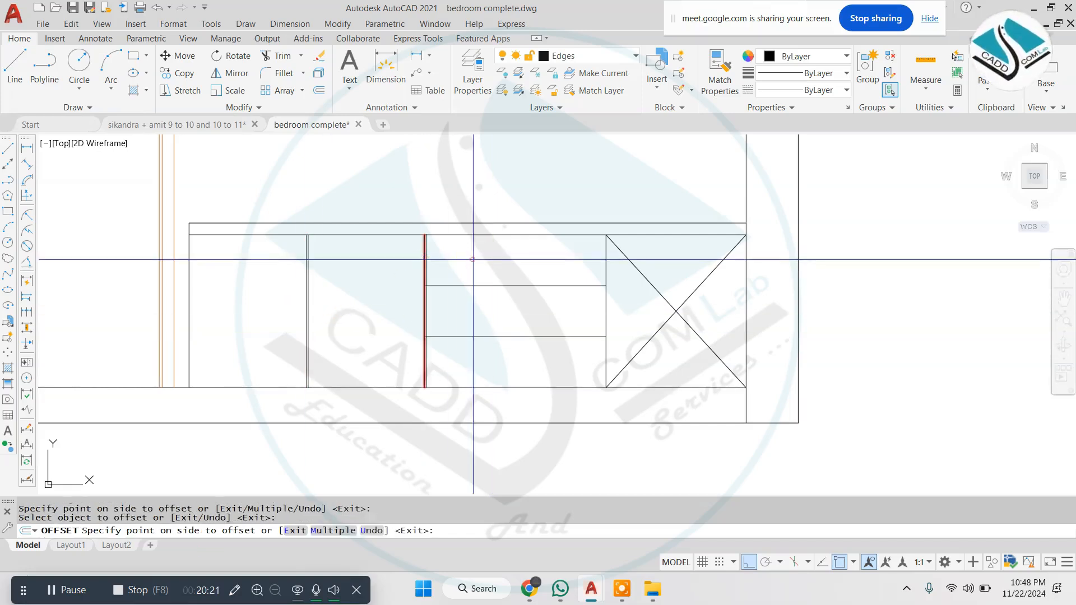
left_click(474, 259)
left_click(483, 285)
left_click(485, 266)
left_click(511, 336)
left_click(512, 367)
left_click(581, 334)
scroll(516, 304, "down", 6)
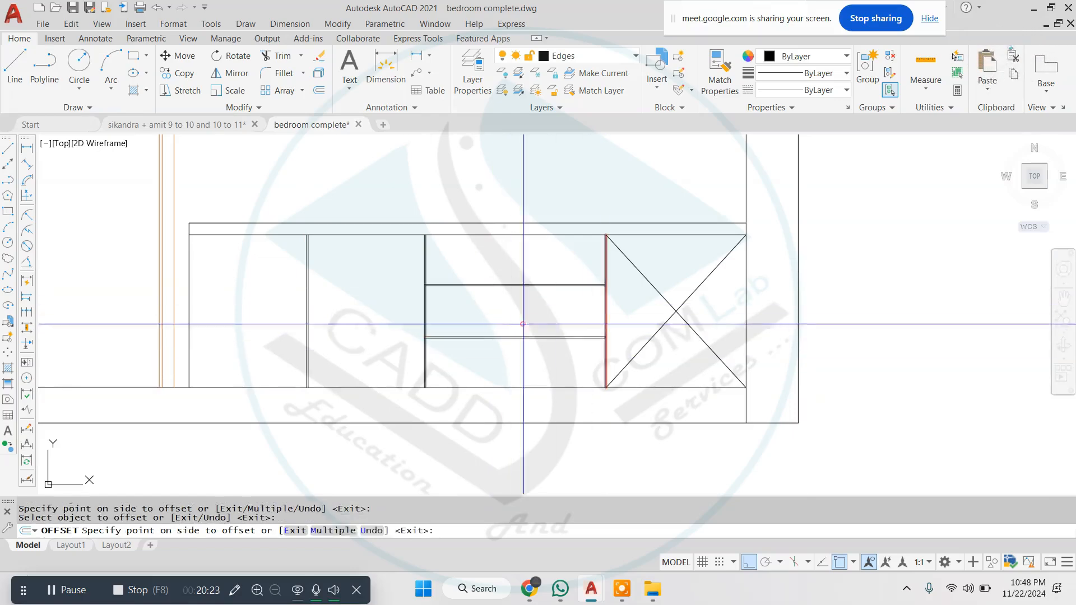
key("Escape")
- Copy the SOFTCLOSET CABINATE label from kitchen elevation A into the two base cabinets, with Ortho off
middle_click_drag(76, 245, 283, 275)
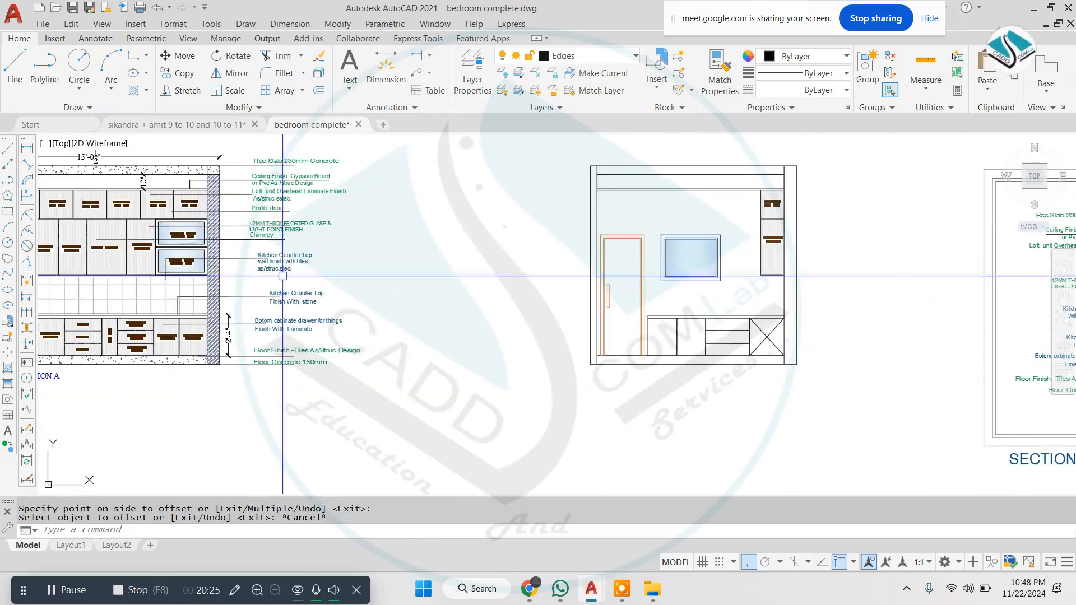
scroll(149, 245, "up", 4)
left_click(128, 246)
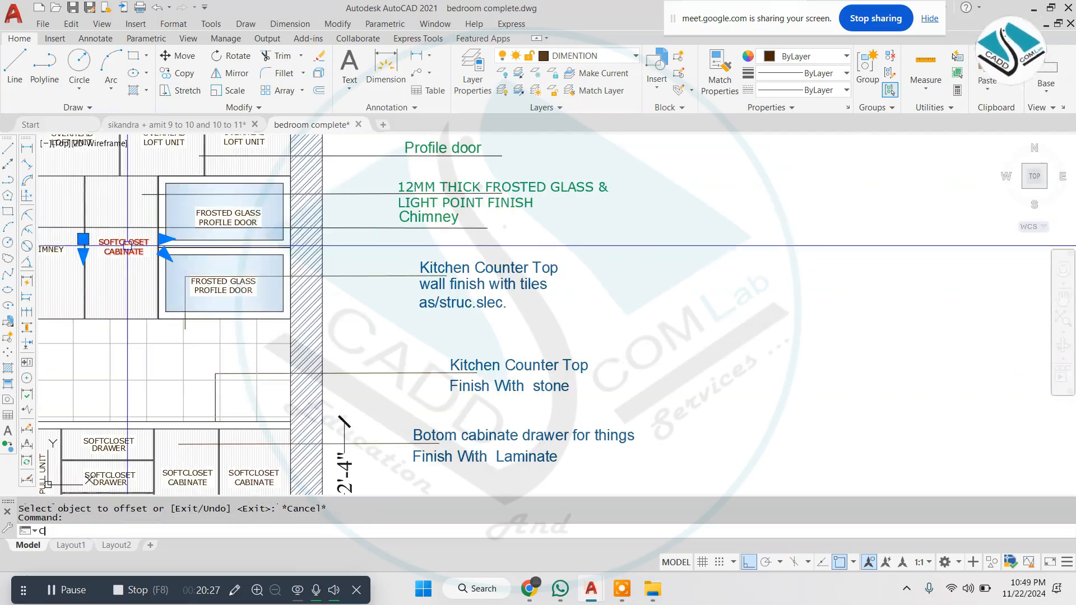
left_click(127, 246)
scroll(645, 455, "down", 4)
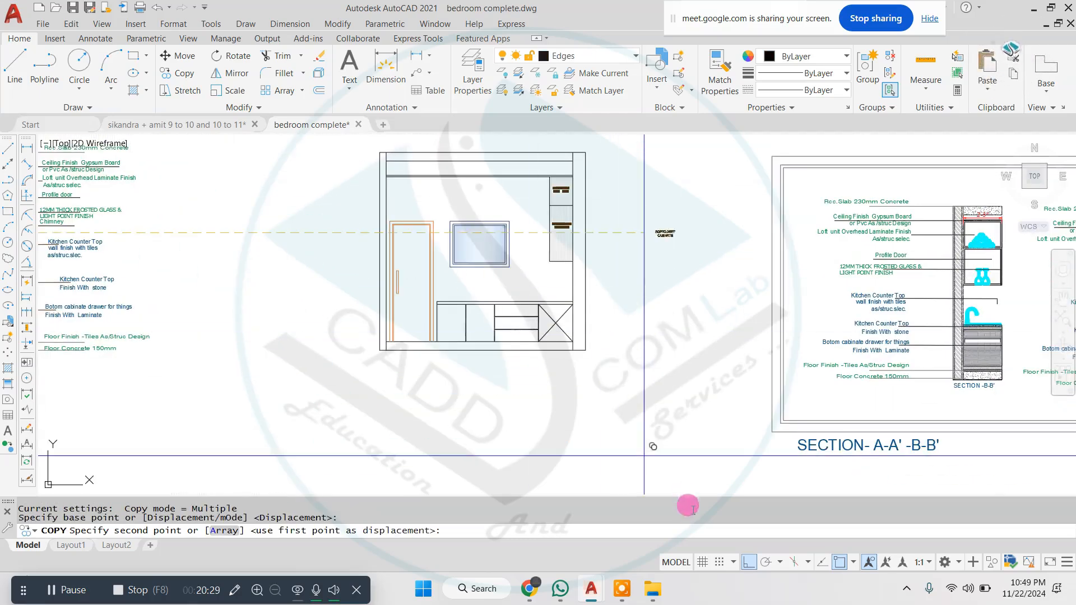
scroll(479, 304, "up", 6)
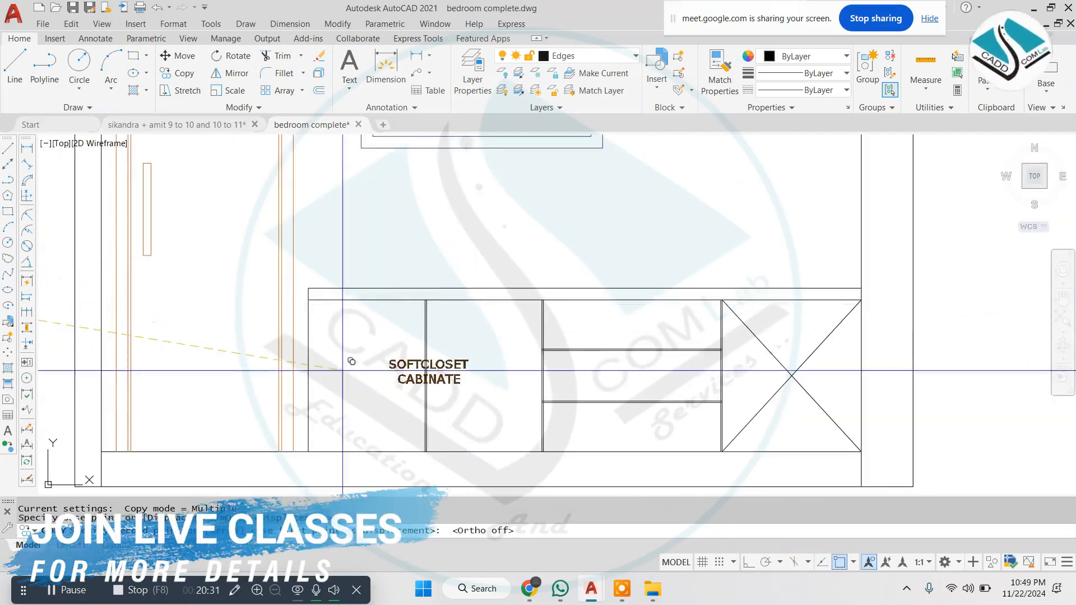
left_click(293, 374)
left_click(401, 369)
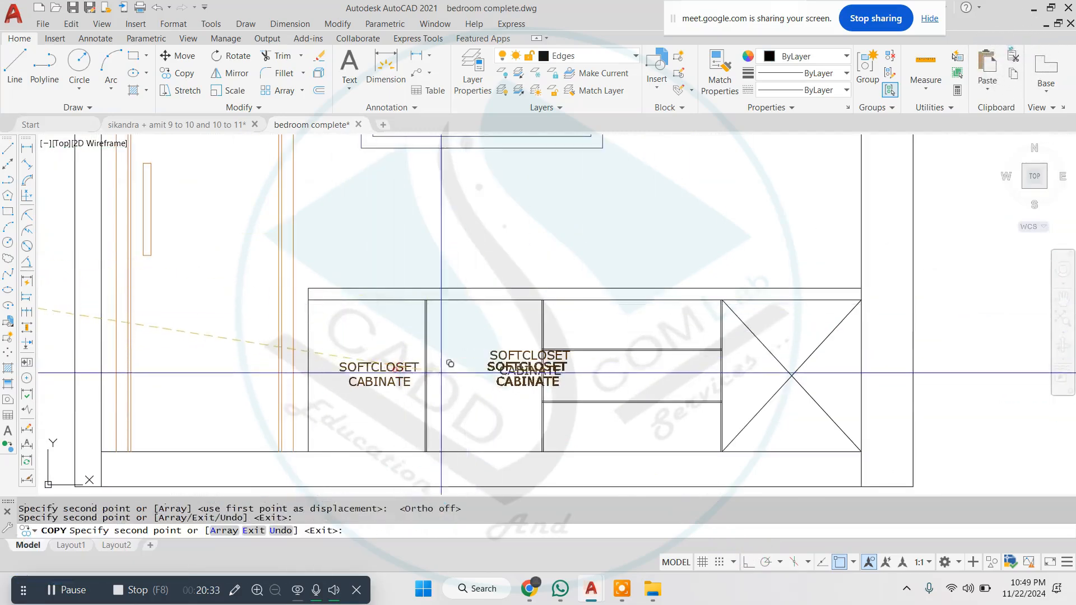
key("Escape")
- Move the second SOFTCLOSET CABINATE label so it sits inside the second base cabinet
left_click(512, 349)
left_click(489, 383)
scroll(497, 379, "up", 2)
type("m")
key("space")
left_click(767, 356)
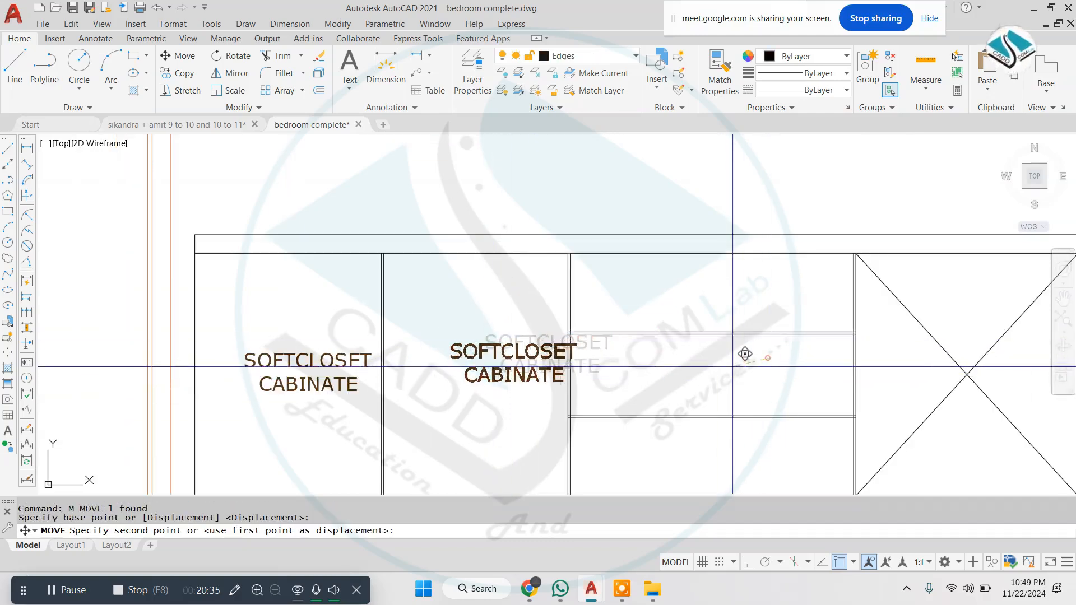
left_click(702, 374)
key("Escape")
- Copy the SOFTCLOSET DRAWER label from kitchen elevation A into each of the three drawer fronts
scroll(702, 374, "down", 8)
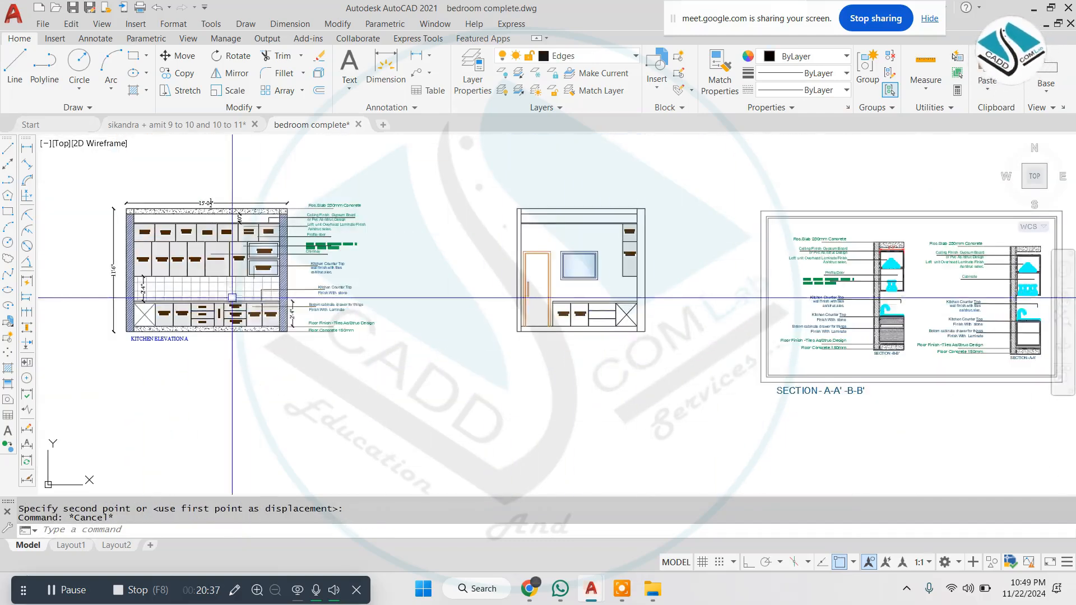
scroll(236, 319, "up", 6)
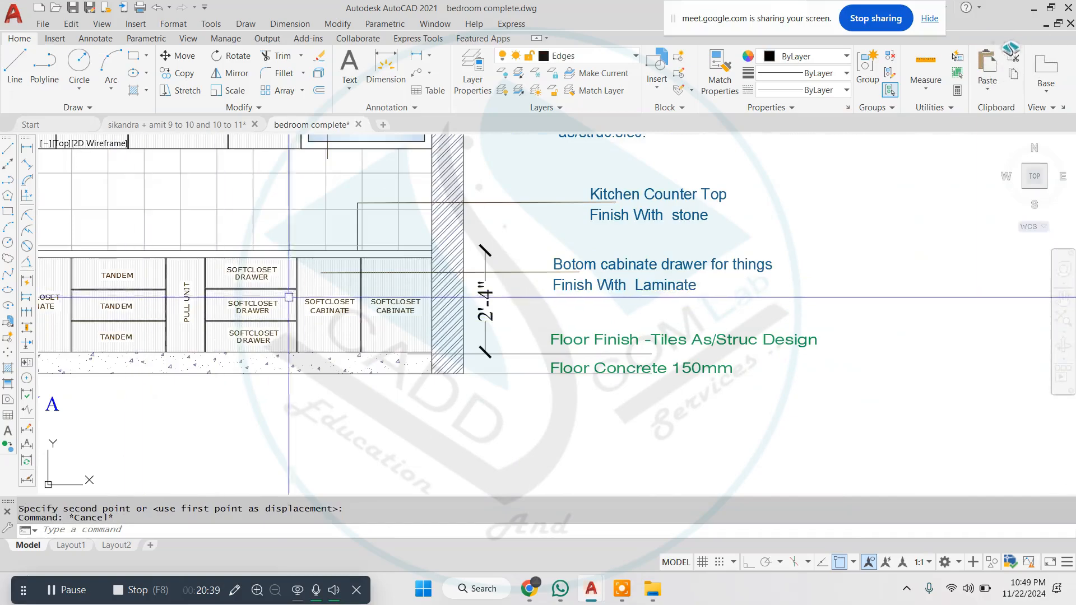
scroll(289, 297, "up", 4)
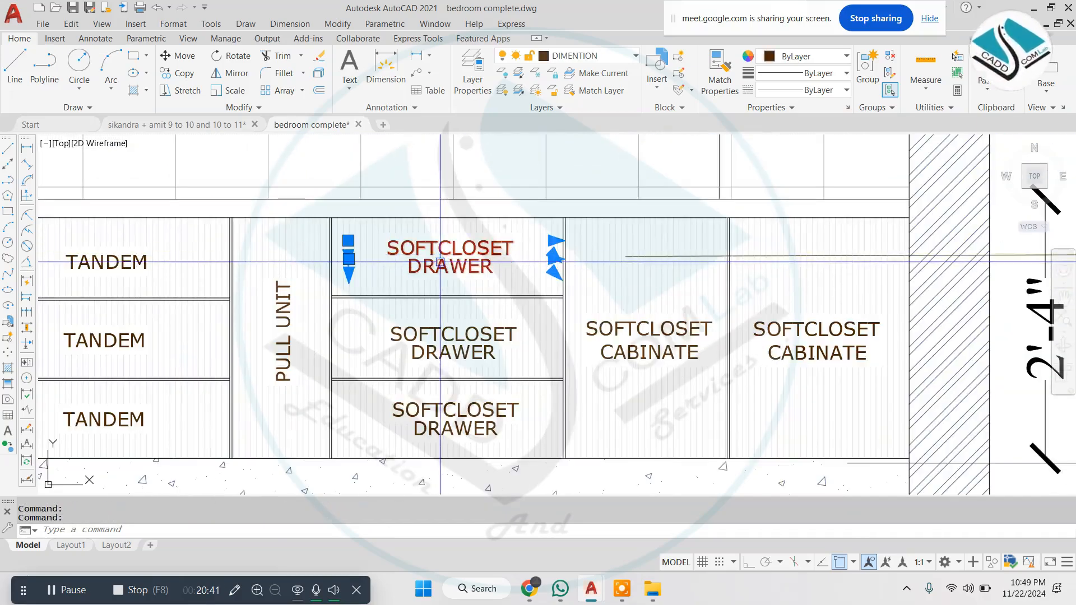
left_click(437, 260)
scroll(337, 276, "down", 10)
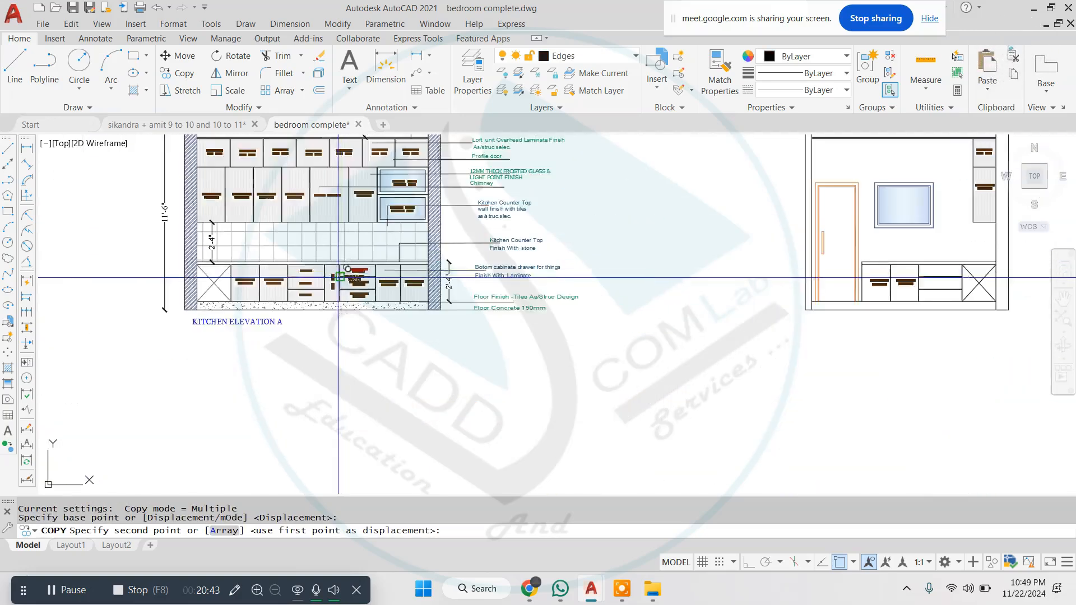
scroll(732, 311, "up", 6)
scroll(546, 226, "up", 3)
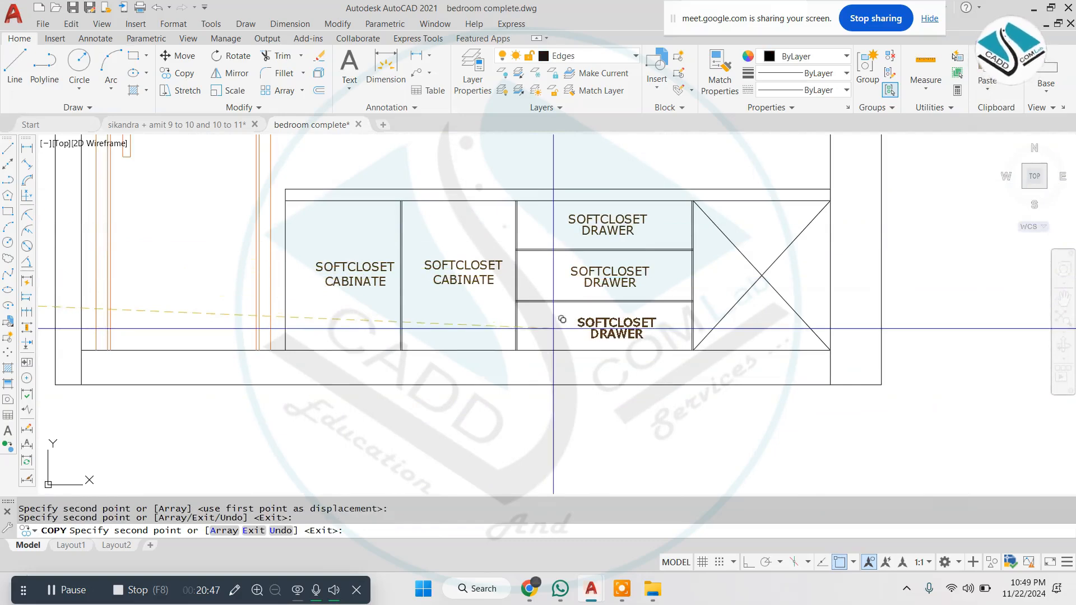
left_click(551, 327)
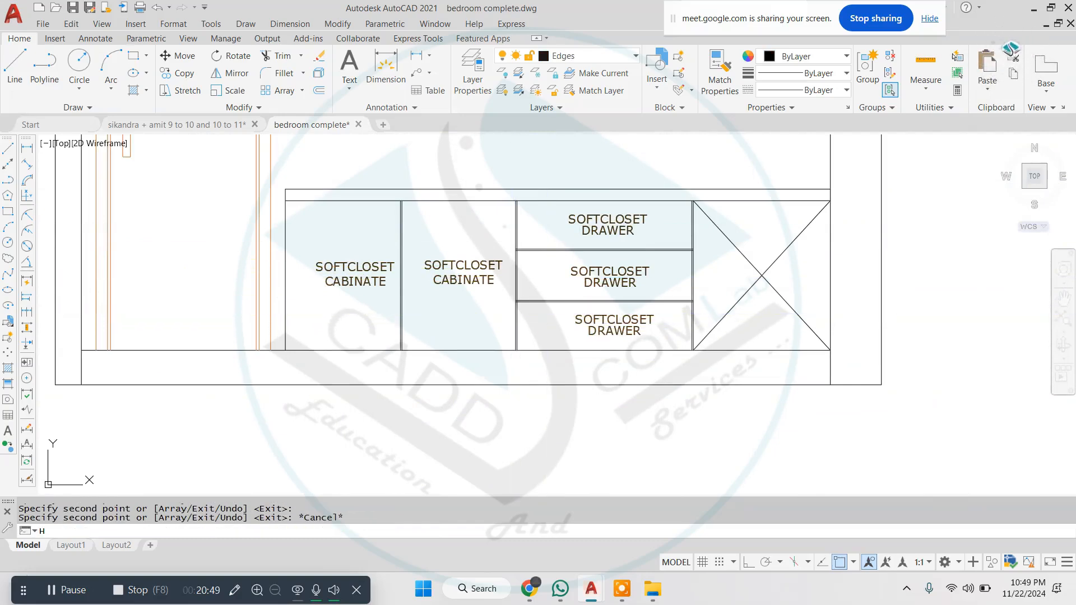
- Hatch the two base cabinets and three drawer fronts with ANSI31 at angle 45 and scale 5
key("Return")
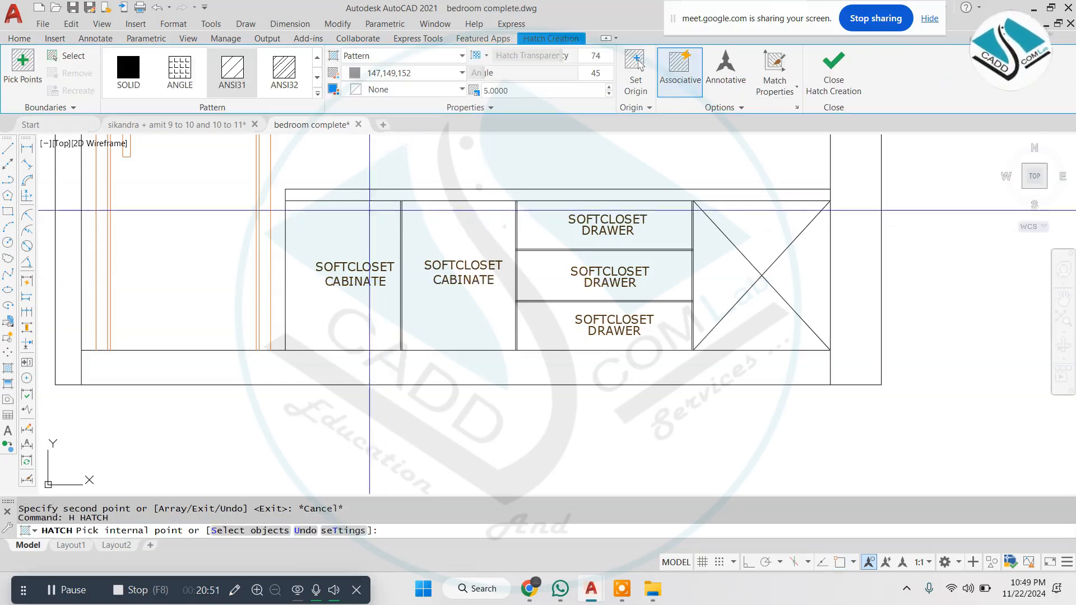
left_click(309, 213)
left_click(446, 238)
left_click(617, 238)
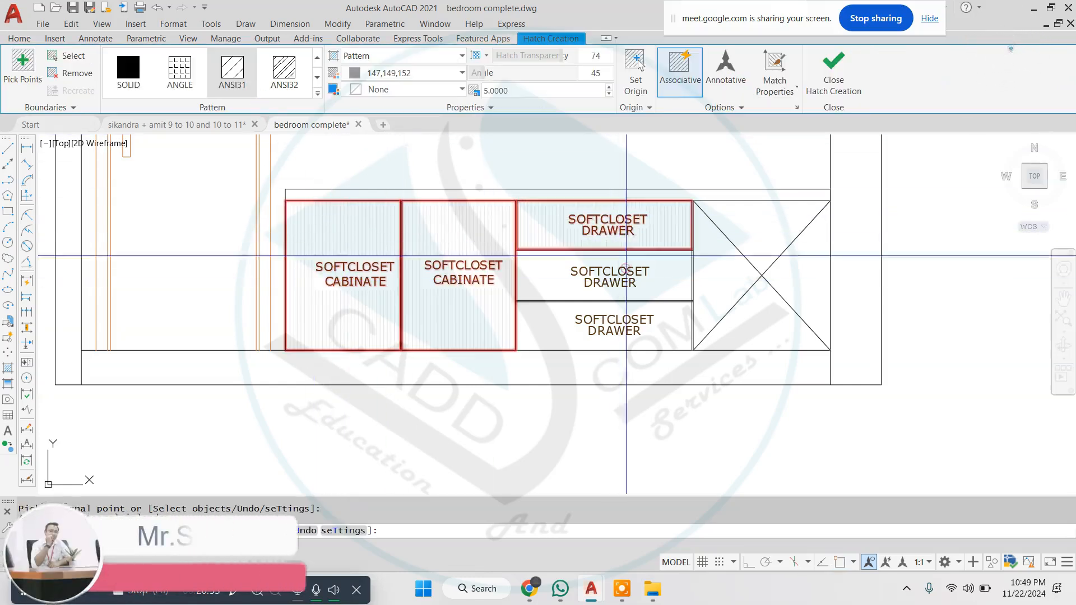
left_click(621, 275)
left_click(624, 316)
scroll(504, 287, "down", 4)
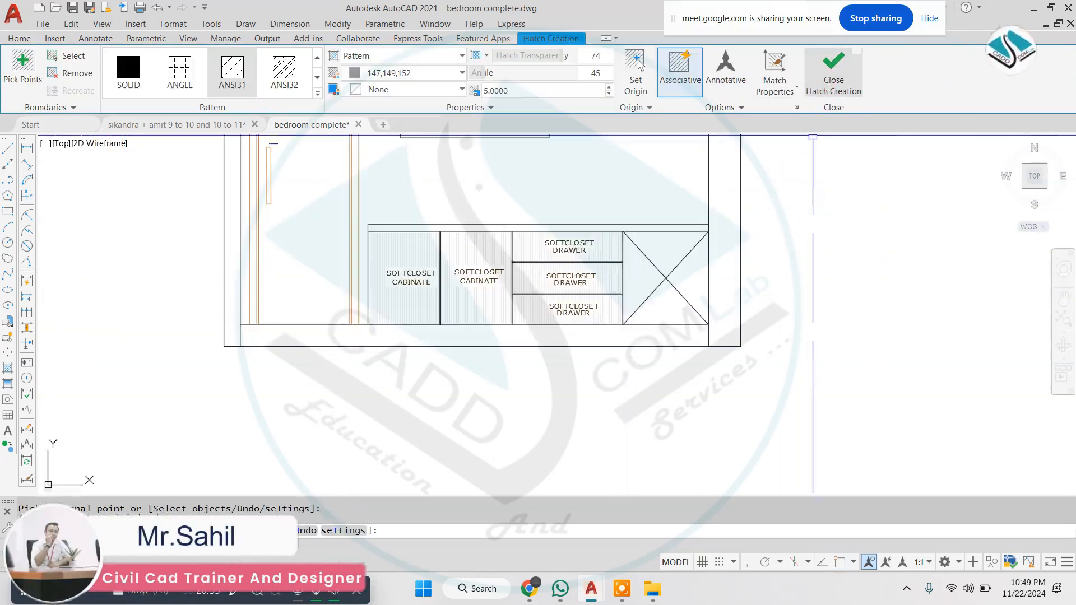
- Fill the wall around the door and window with a GR_CYLIN gradient from colour 39,118,187 to 34,52,110 at transparency 74
middle_click_drag(490, 216, 440, 313)
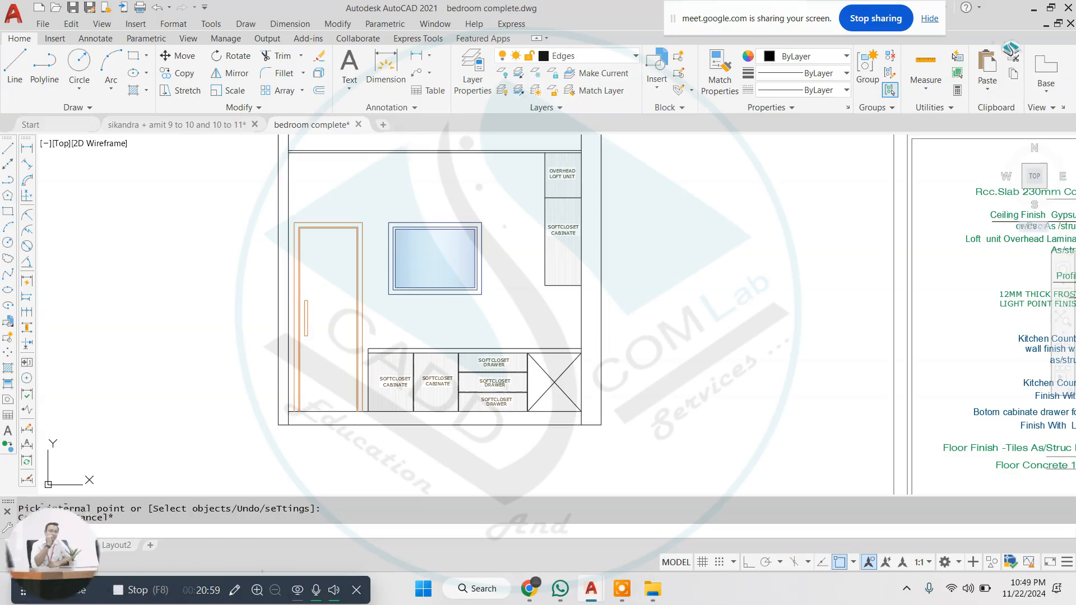
type("gd")
key("Return")
left_click(410, 183)
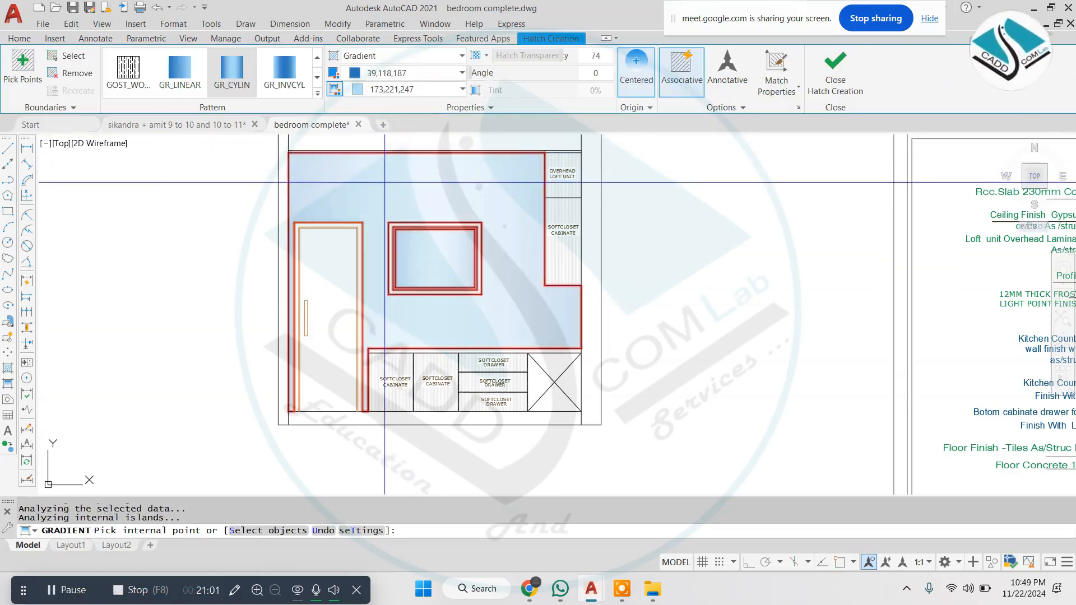
left_click(417, 90)
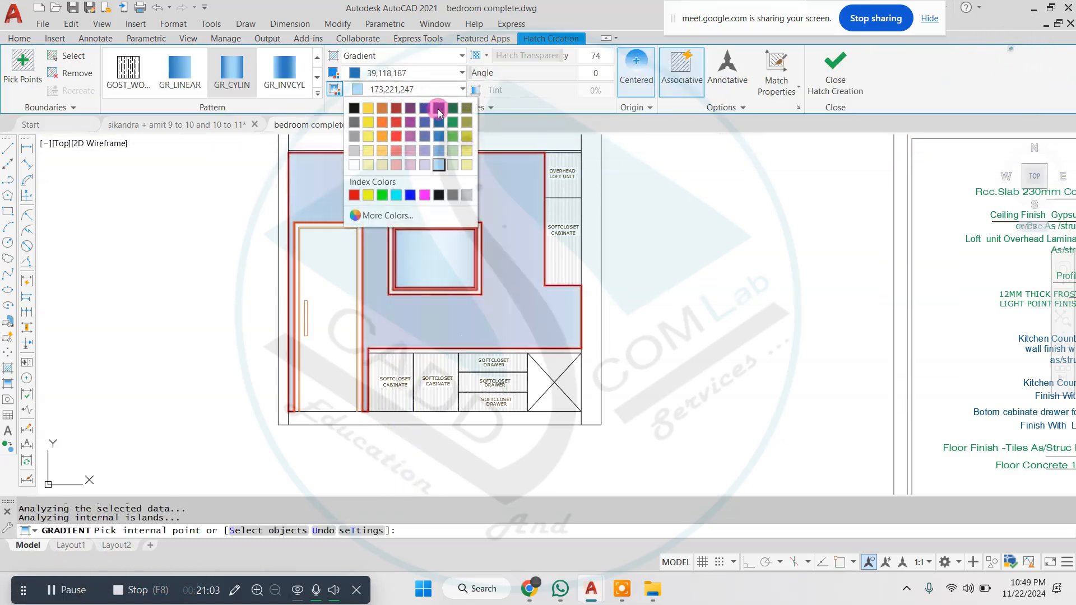
left_click(439, 109)
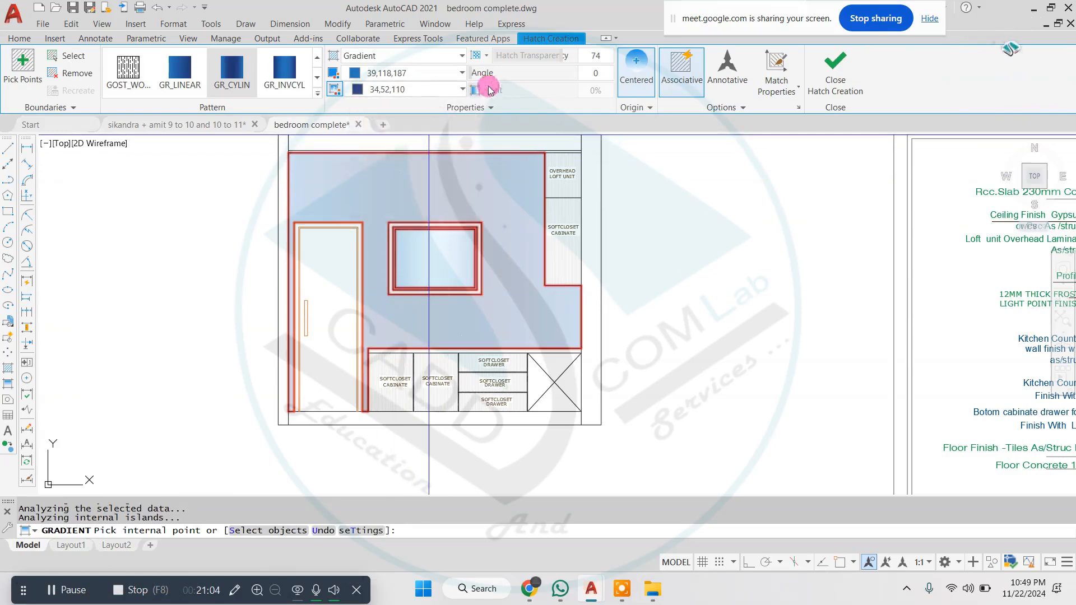
left_click(808, 98)
- Fill the countertop strip with a GR_CYLIN gradient, both colours black (0,0,0), at transparency 29
type("GD")
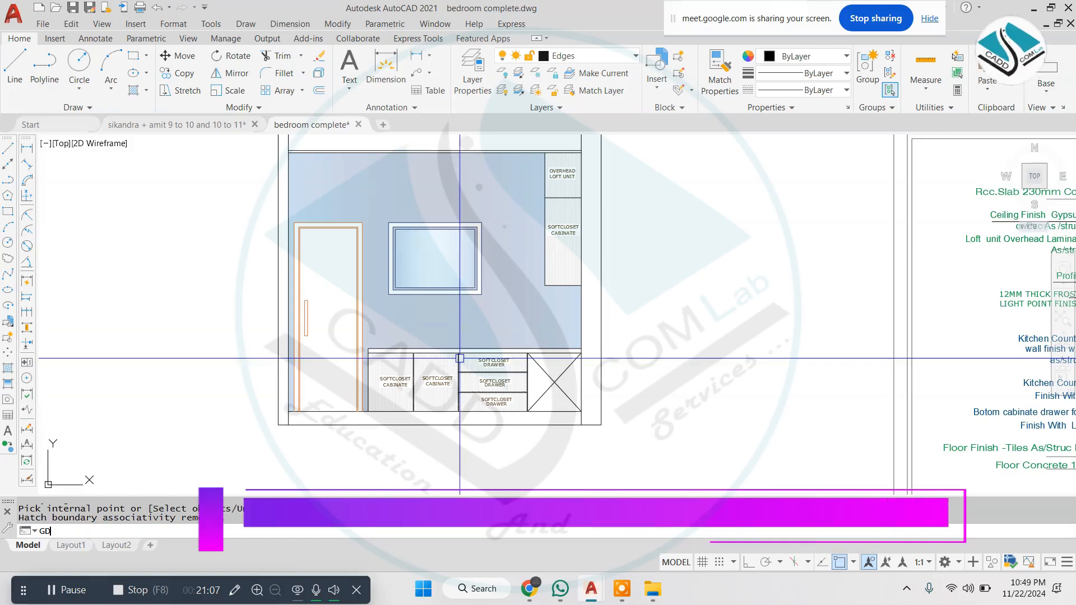
key("space")
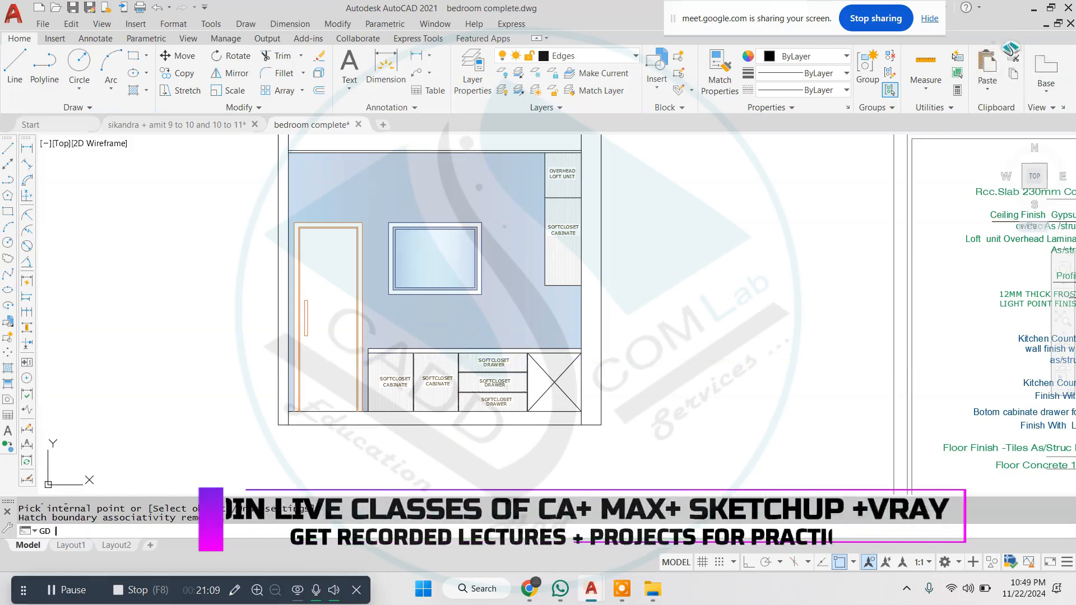
left_click(421, 73)
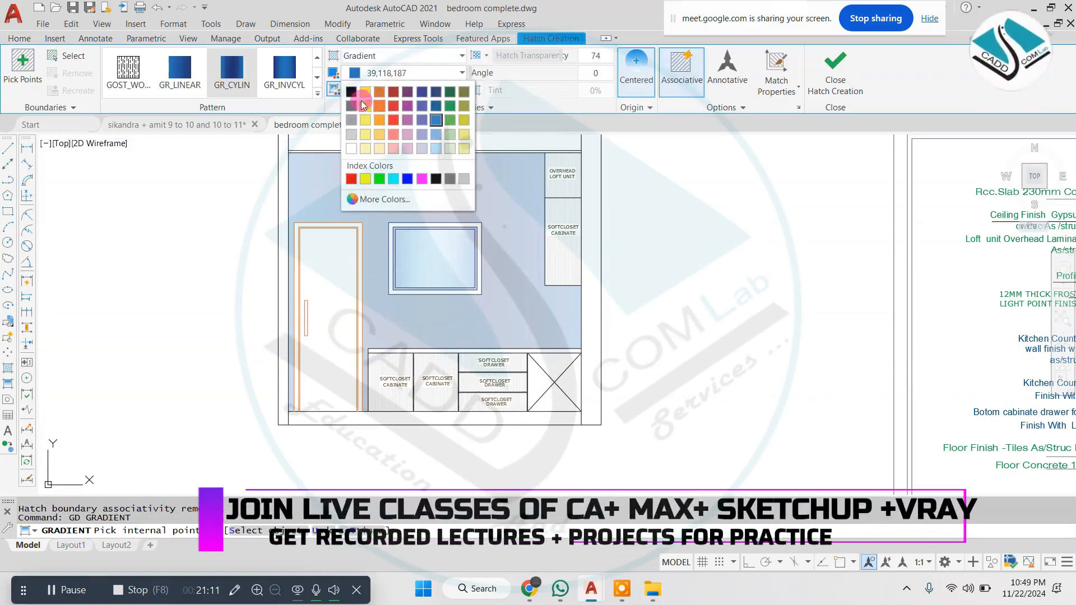
left_click(351, 106)
left_click(377, 73)
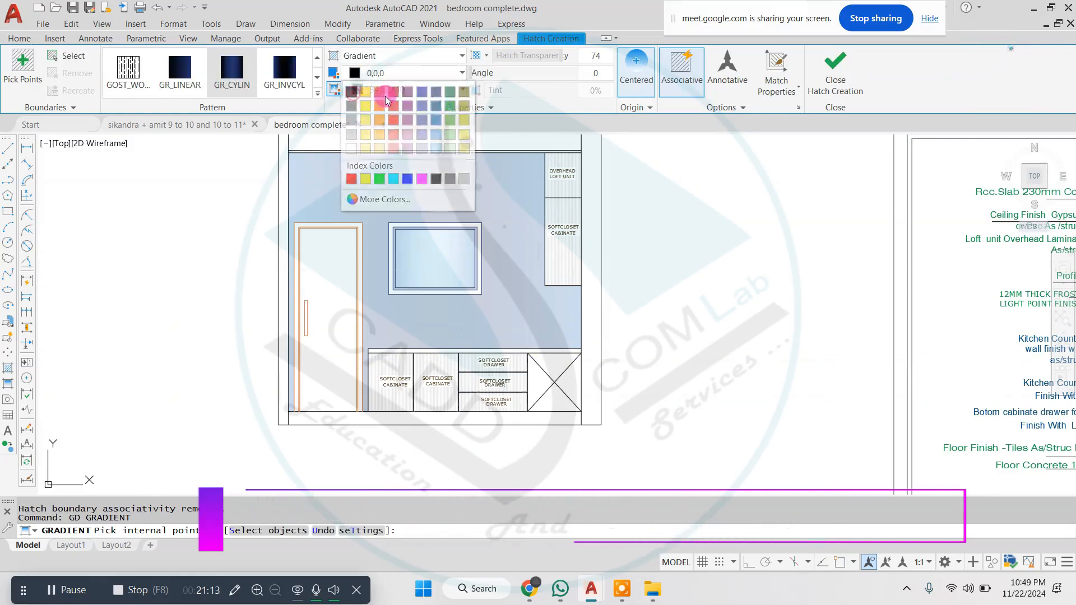
left_click(351, 91)
left_click(360, 90)
left_click(353, 107)
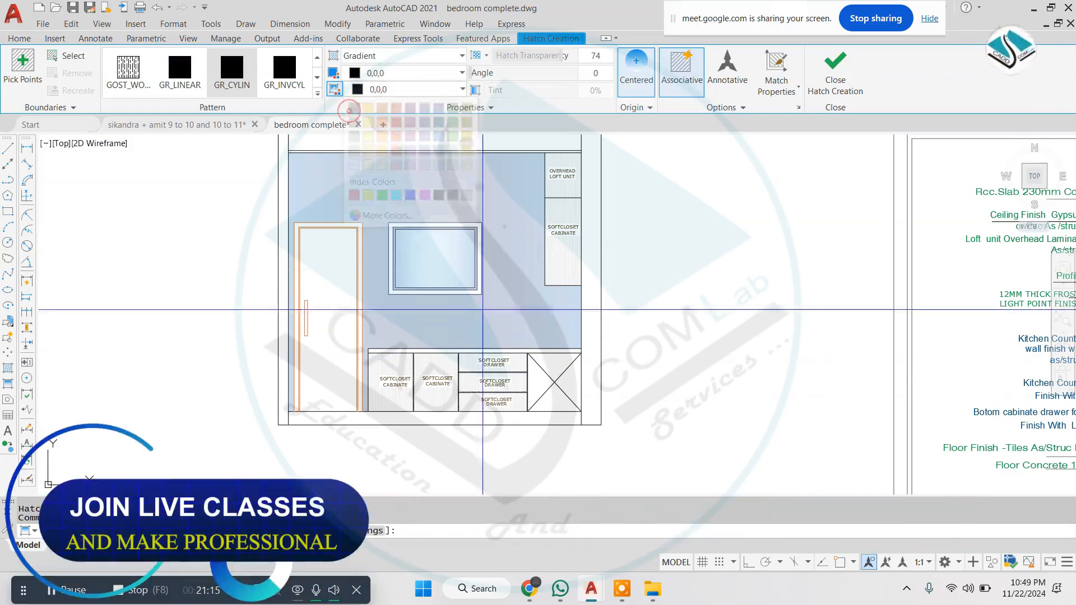
scroll(517, 393, "up", 4)
scroll(526, 314, "down", 2)
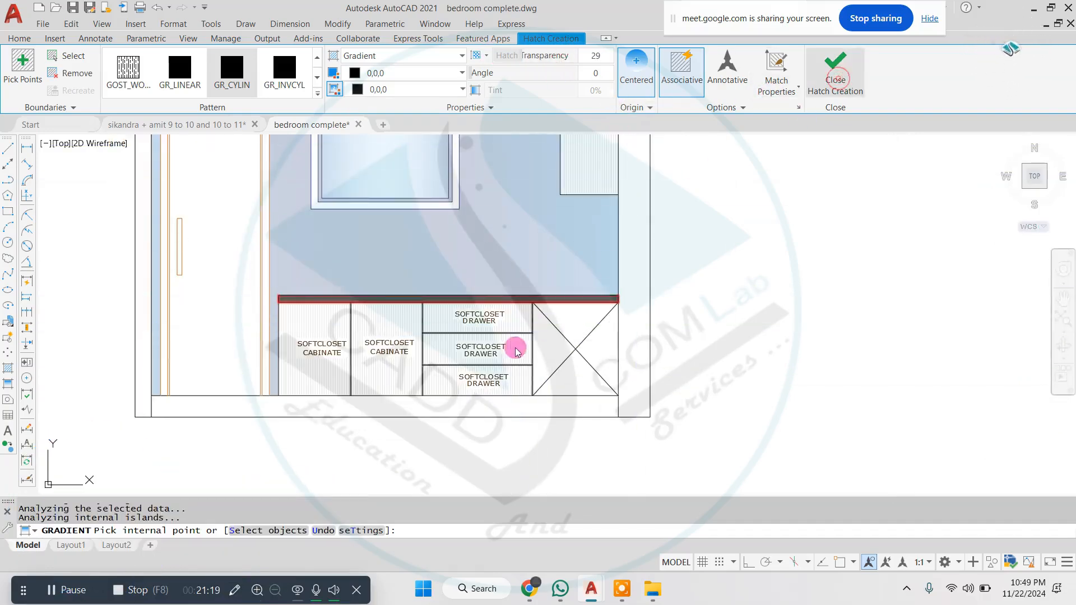
- Hatch both side walls of the elevation with ANSI32 at scale 1
scroll(515, 348, "down", 4)
mouse_move(619, 262)
middle_mouse_down()
mouse_move(612, 254)
mouse_move(595, 281)
middle_mouse_up()
scroll(571, 286, "up", 2)
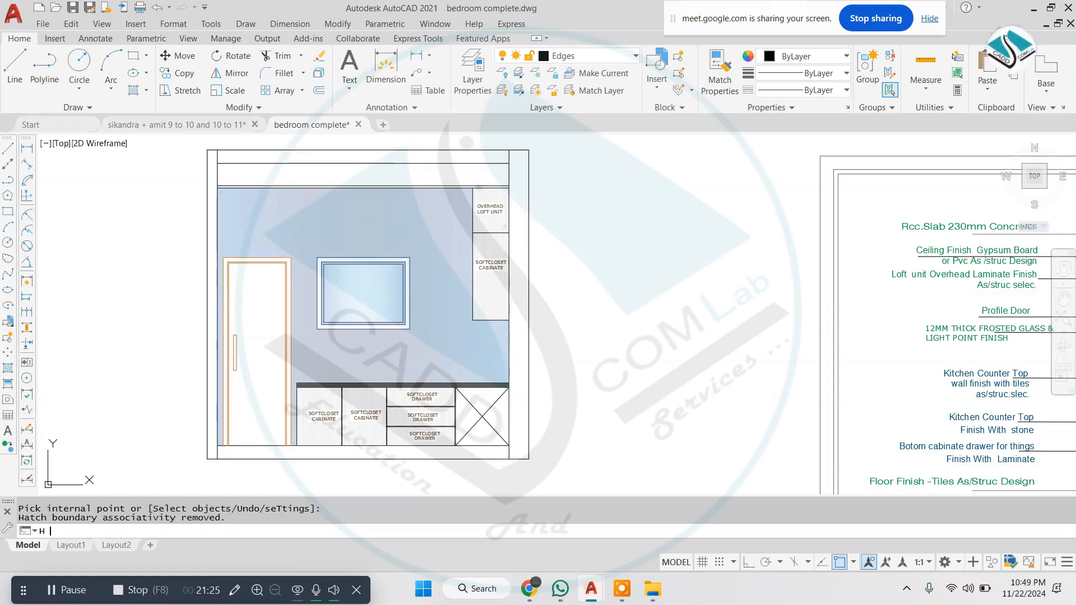
key("Return")
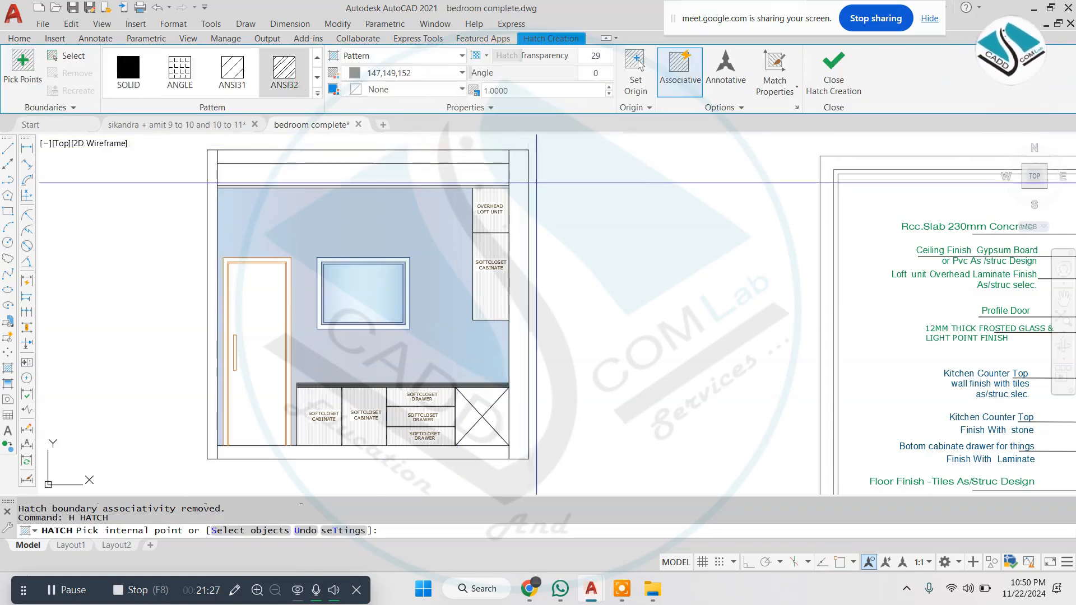
left_click(518, 235)
left_click(212, 252)
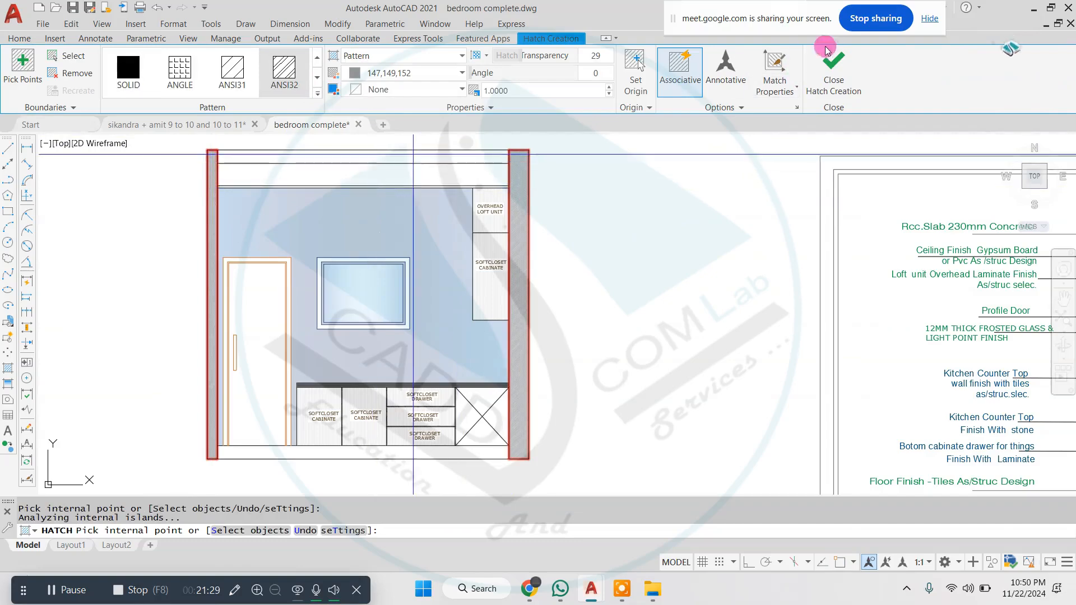
- Match the side-wall hatches' properties to the wall hatch of kitchen elevation A
type("ma")
key("Return")
scroll(634, 257, "down", 6)
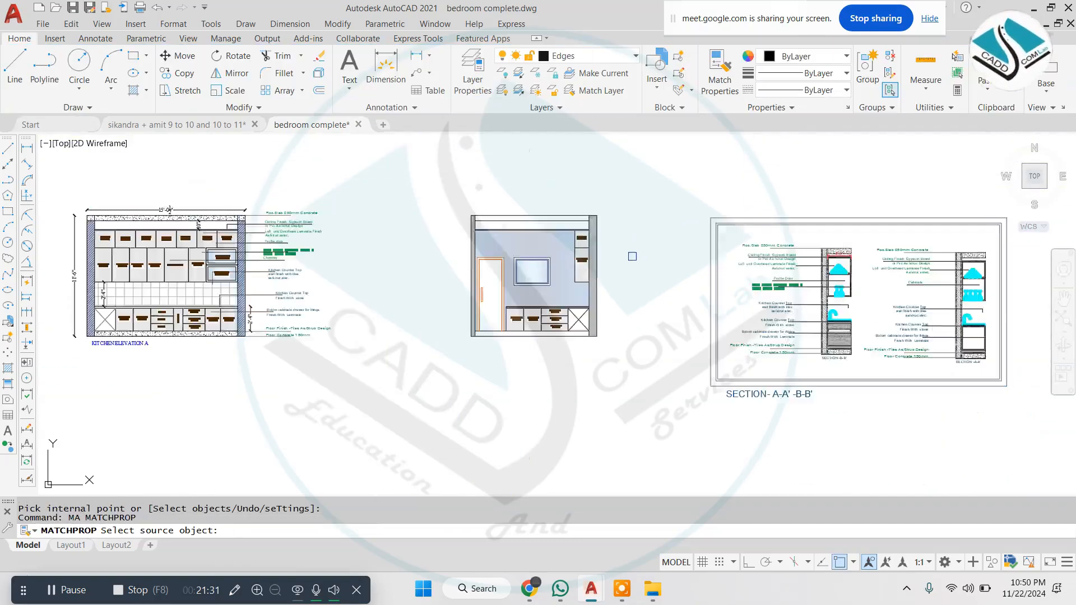
scroll(360, 234, "up", 4)
scroll(383, 232, "up", 4)
left_click(529, 258)
scroll(522, 266, "down", 4)
middle_click_drag(814, 278, 392, 276)
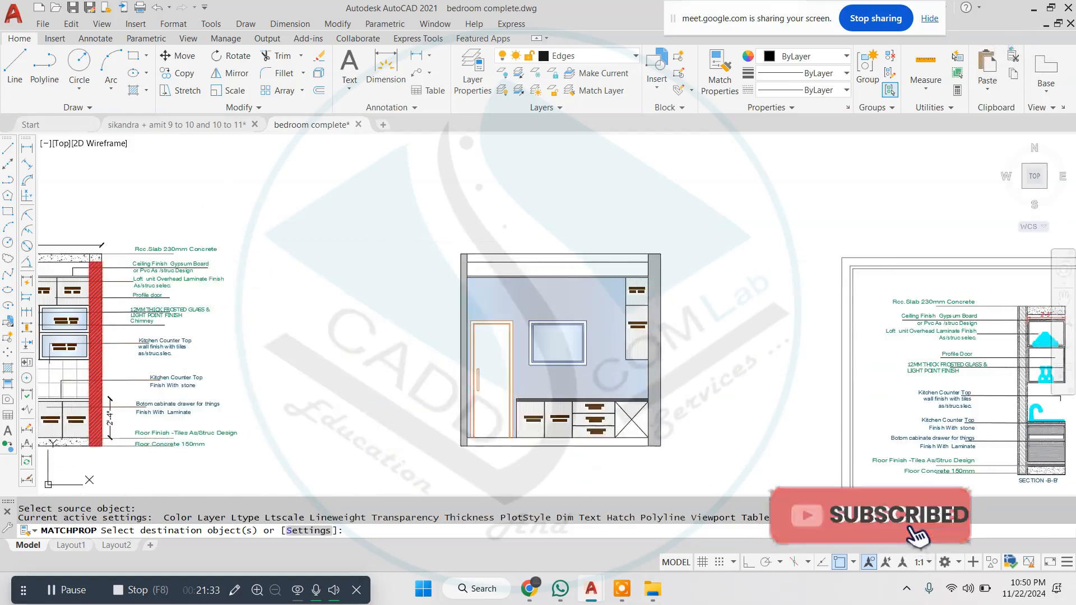
scroll(657, 267, "up", 6)
left_click(655, 271)
scroll(566, 246, "down", 4)
key("Escape")
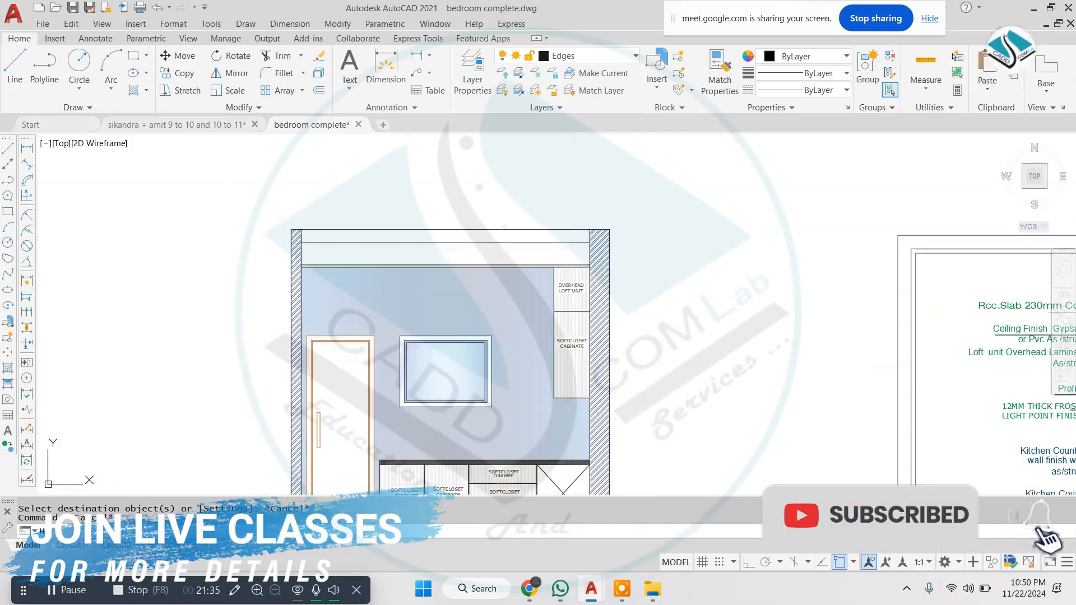
- Hatch the ceiling slab and the floor slab with AR-CONC at scale 1
type("h")
key("Return")
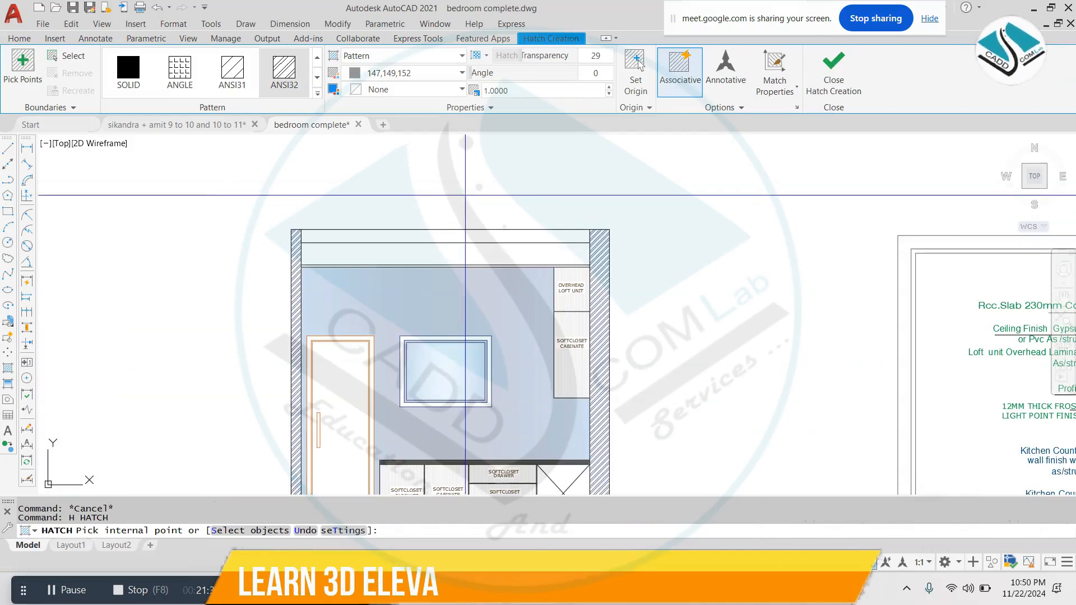
left_click(314, 93)
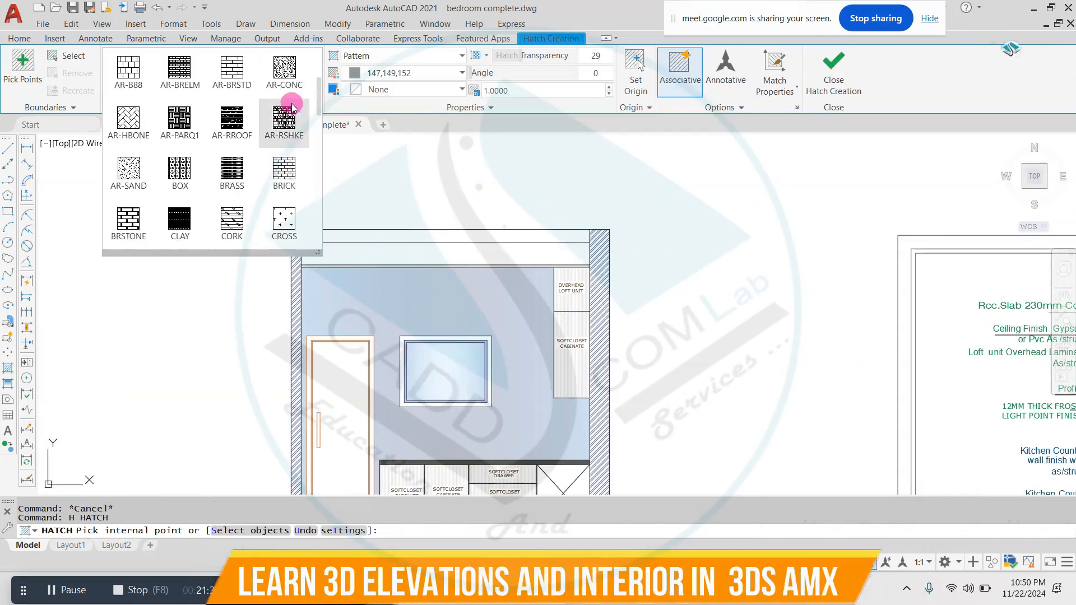
left_click(285, 73)
left_click(411, 234)
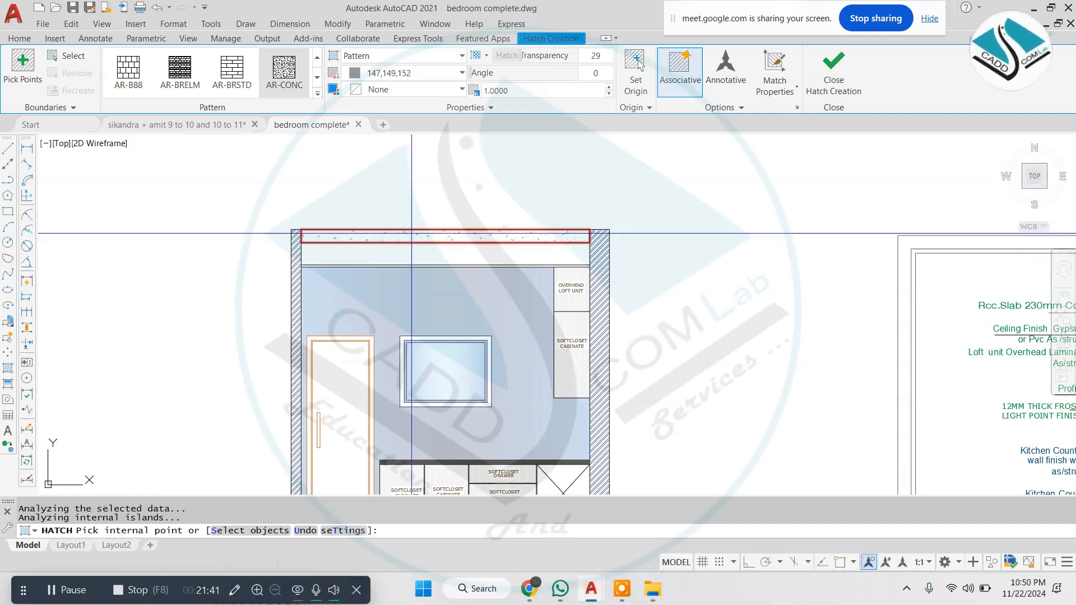
scroll(411, 235, "down", 3)
scroll(452, 284, "up", 4)
left_click(468, 273)
scroll(455, 301, "down", 2)
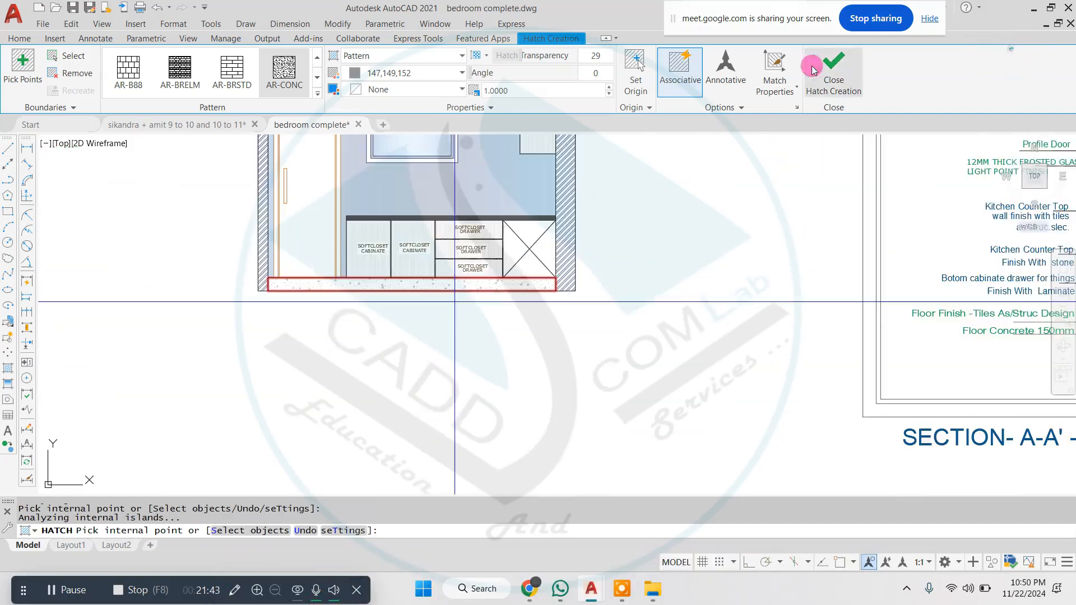
- Finish the AR-CONC hatching of the floor slab
left_click(814, 70)
scroll(559, 213, "down", 3)
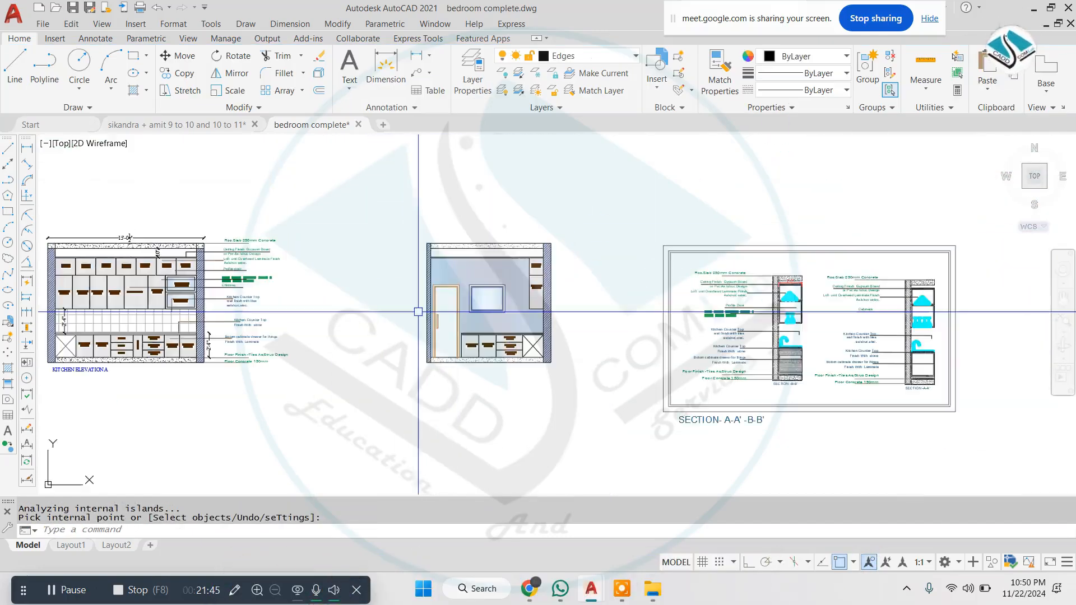
scroll(560, 213, "up", 1)
key("Escape")
key("Escape")
- Copy the mixer and coffee maker from kitchen elevation B to the blank space beside the door-and-window elevation
scroll(559, 213, "down", 2)
scroll(559, 213, "down", 2)
middle_click_drag(728, 184, 529, 344)
scroll(528, 344, "down", 2)
scroll(493, 205, "down", 4)
scroll(492, 159, "up", 7)
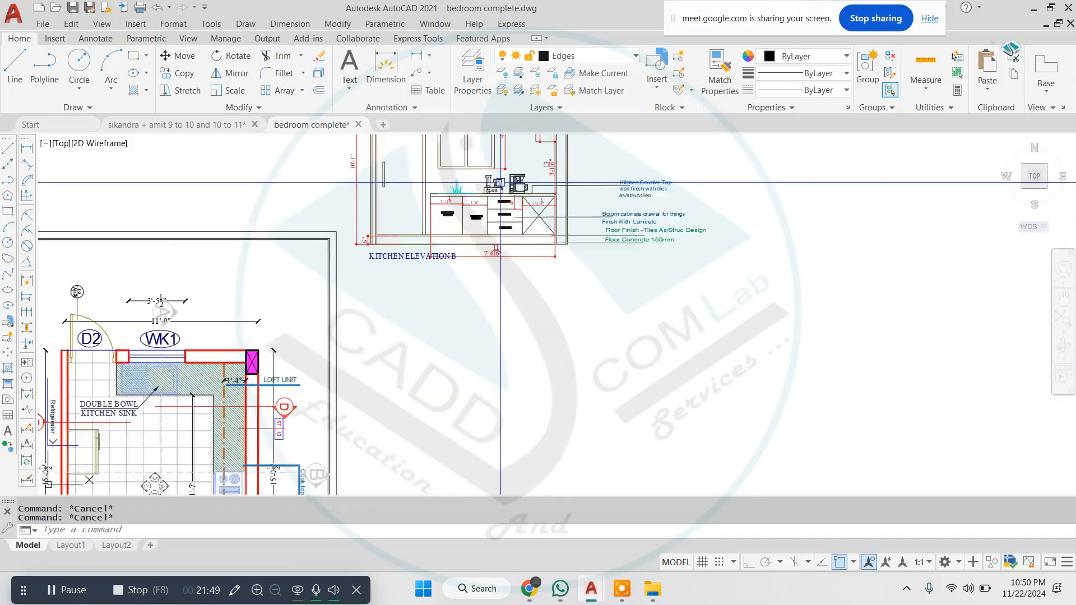
scroll(512, 173, "up", 7)
left_click(503, 173)
middle_click_drag(947, 347, 601, 291)
left_click(677, 357)
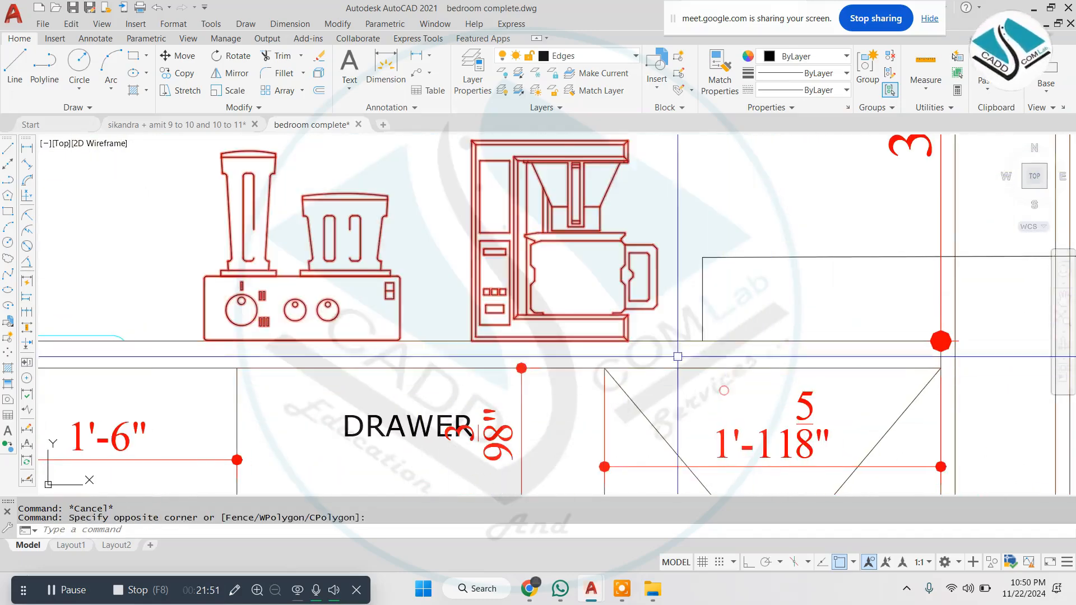
key("Return")
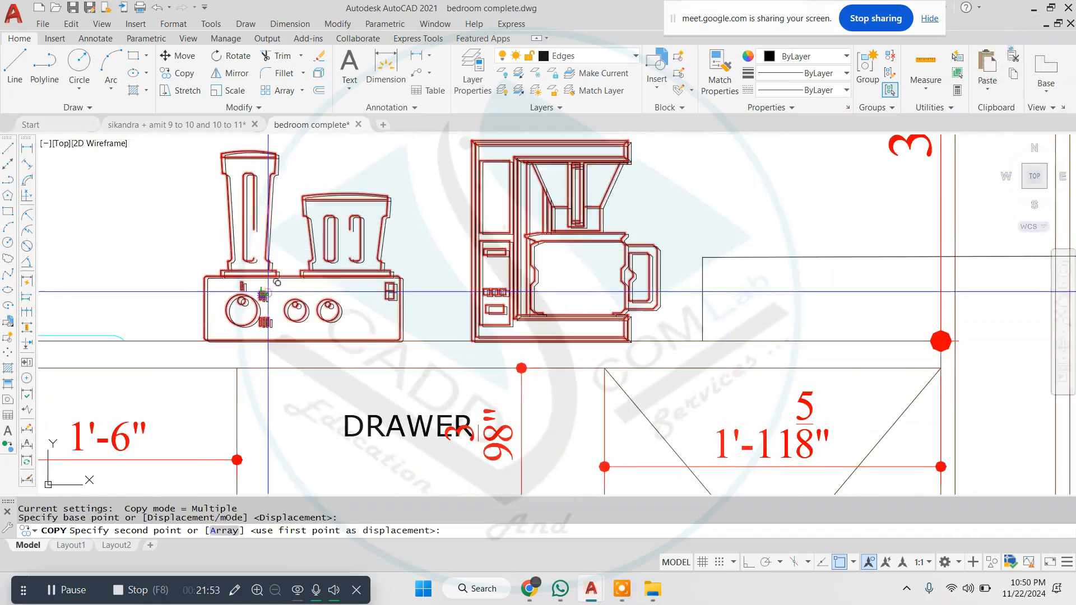
scroll(486, 313, "down", 10)
scroll(485, 313, "down", 3)
scroll(462, 408, "up", 12)
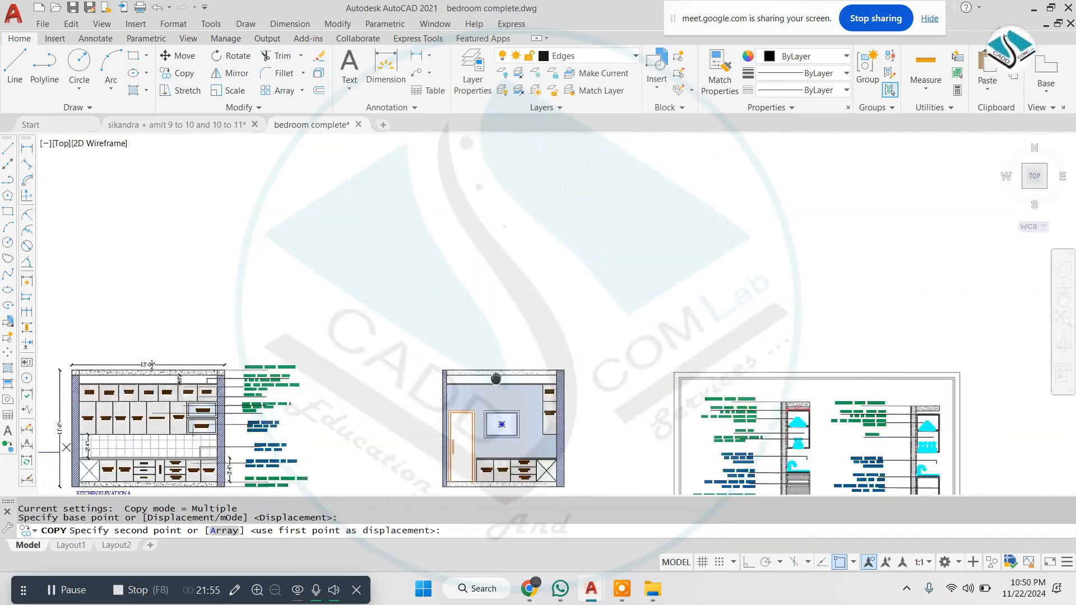
left_click(727, 284)
key("Escape")
- Group the copied mixer and coffee maker into one object
left_click(910, 219)
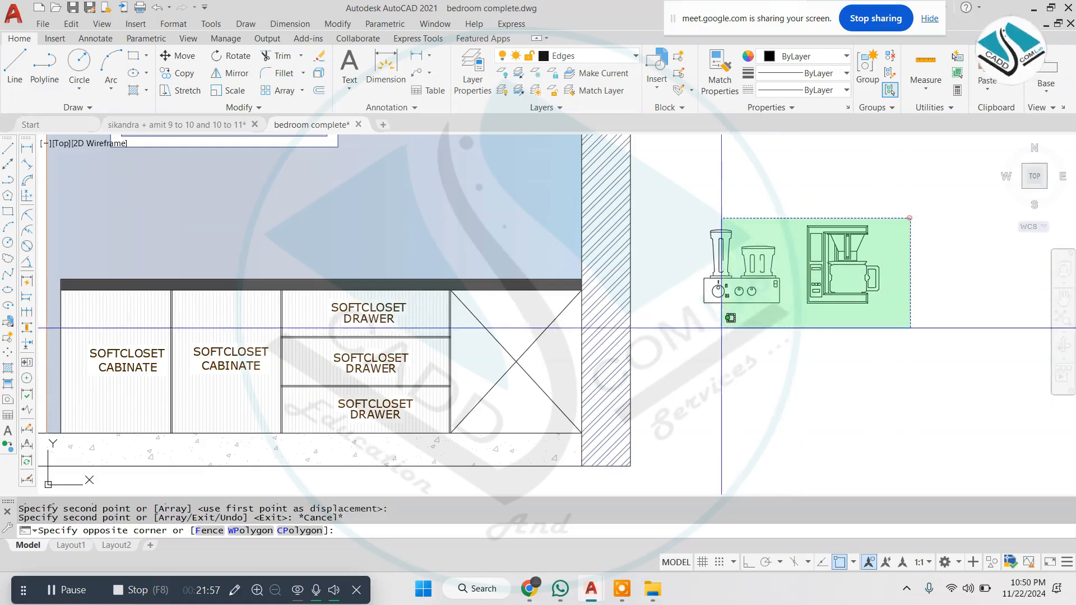
left_click(668, 341)
left_click(867, 68)
left_click(791, 264)
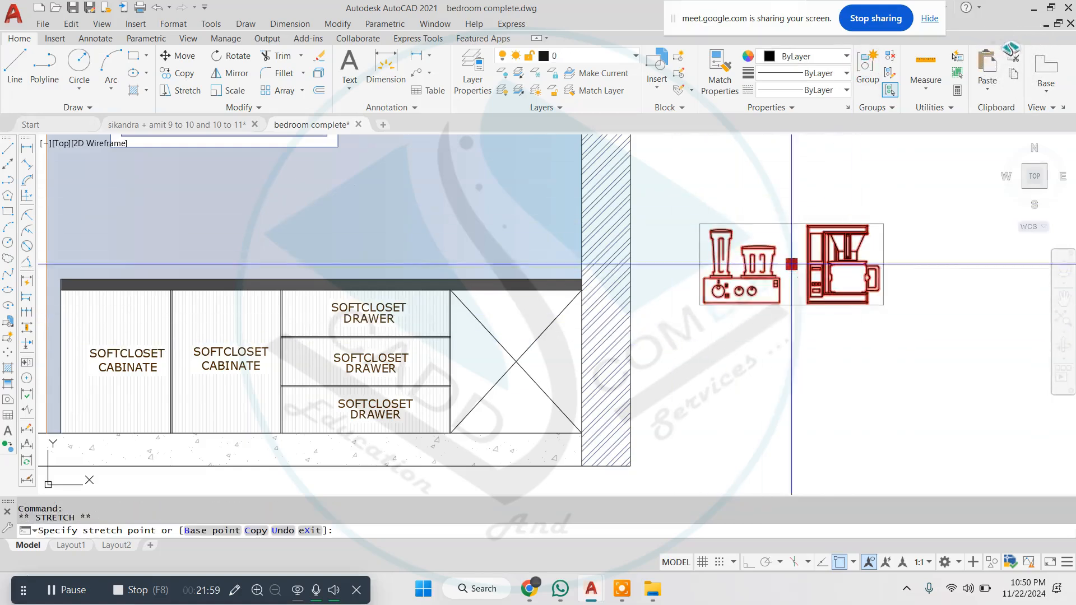
type("M")
key("Return")
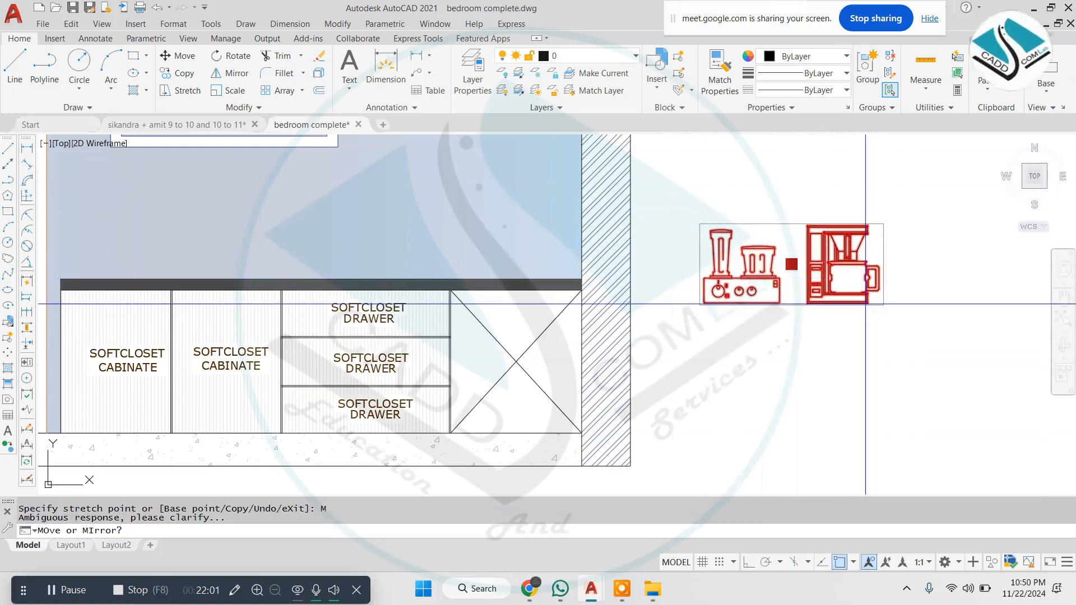
key("Escape")
key("Escape")
- Move the mixer and coffee maker group onto the countertop near the cabinet-side wall of the door-and-window elevation
left_click(894, 180)
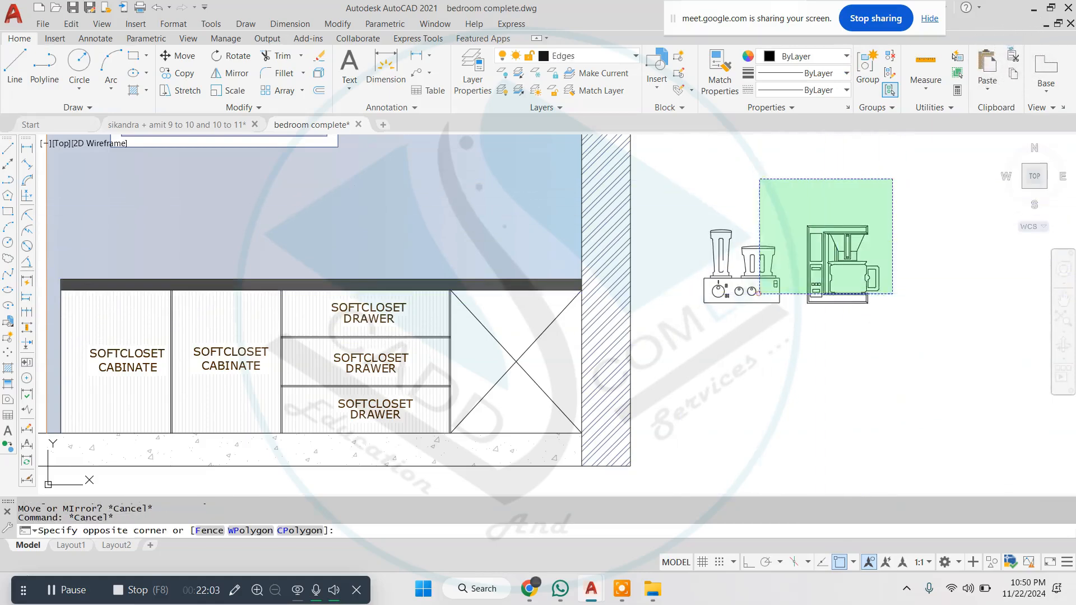
left_click(836, 288)
type("M")
key("Return")
left_click(867, 302)
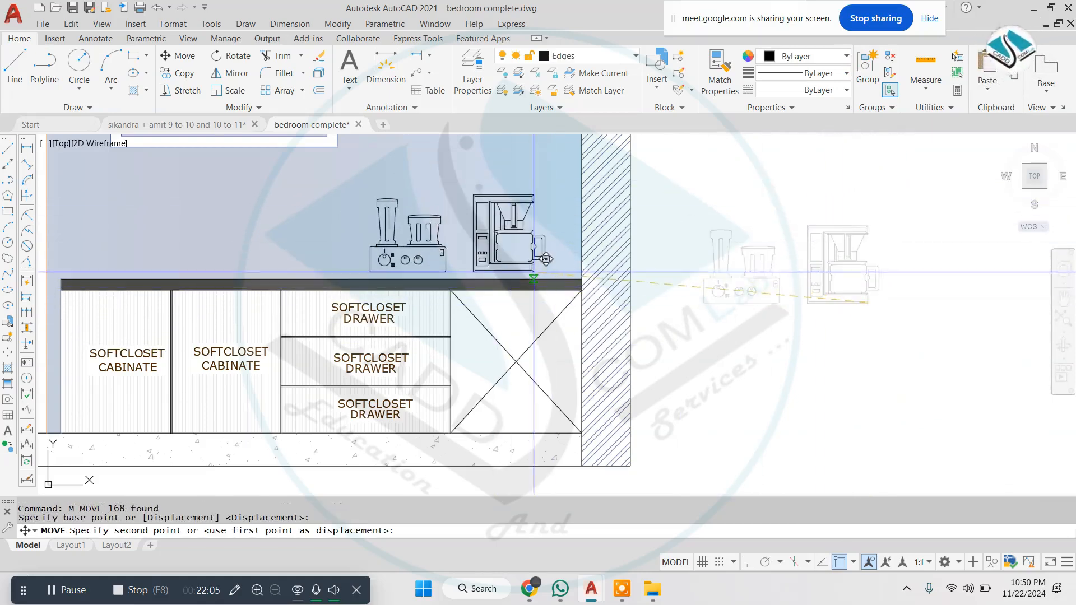
left_click(535, 275)
key("Escape")
- Copy the mixer and coffee maker group onto the countertop of kitchen elevation A, near the wall beside its labels
left_click(521, 239)
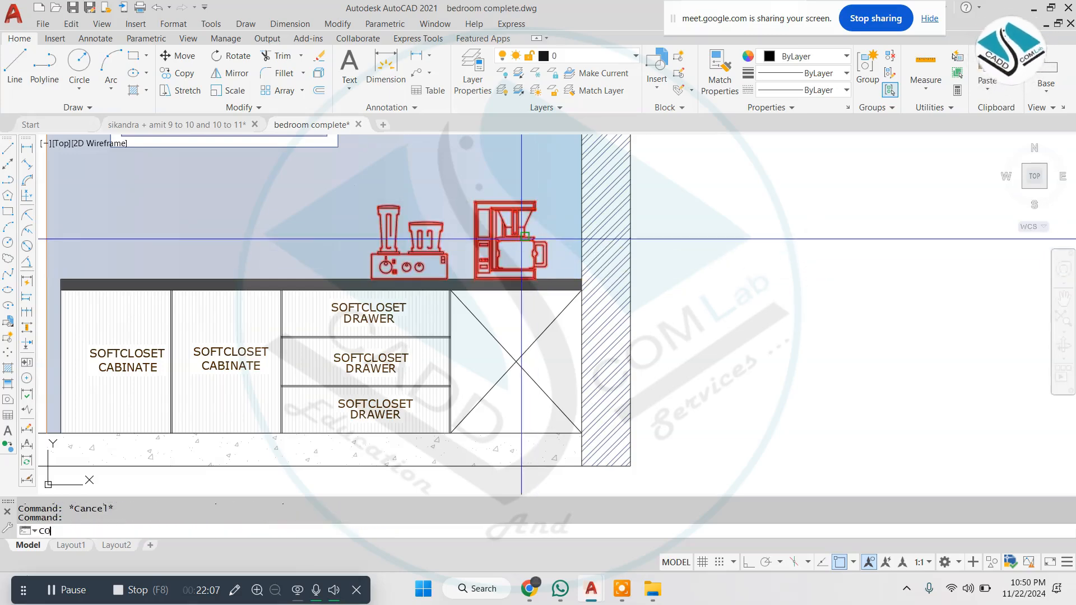
left_click(536, 279)
scroll(535, 278, "down", 6)
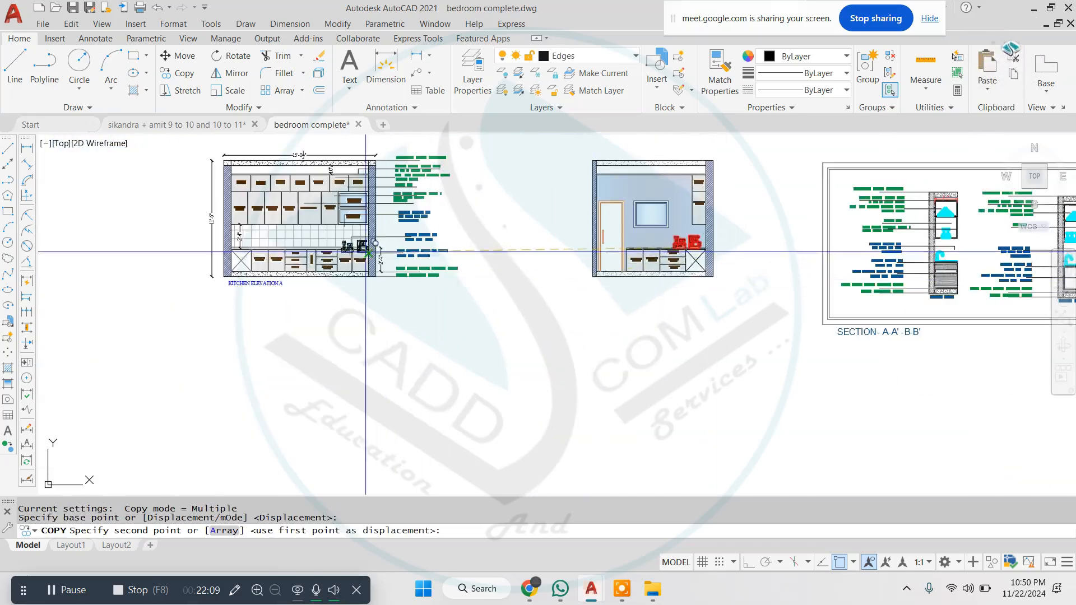
scroll(335, 213, "up", 6)
left_click(335, 213)
key("Escape")
key("Escape")
- Copy the two upside-down glasses from the cabinet in section B-B' to the blank space beside the door-and-window elevation
scroll(449, 252, "down", 5)
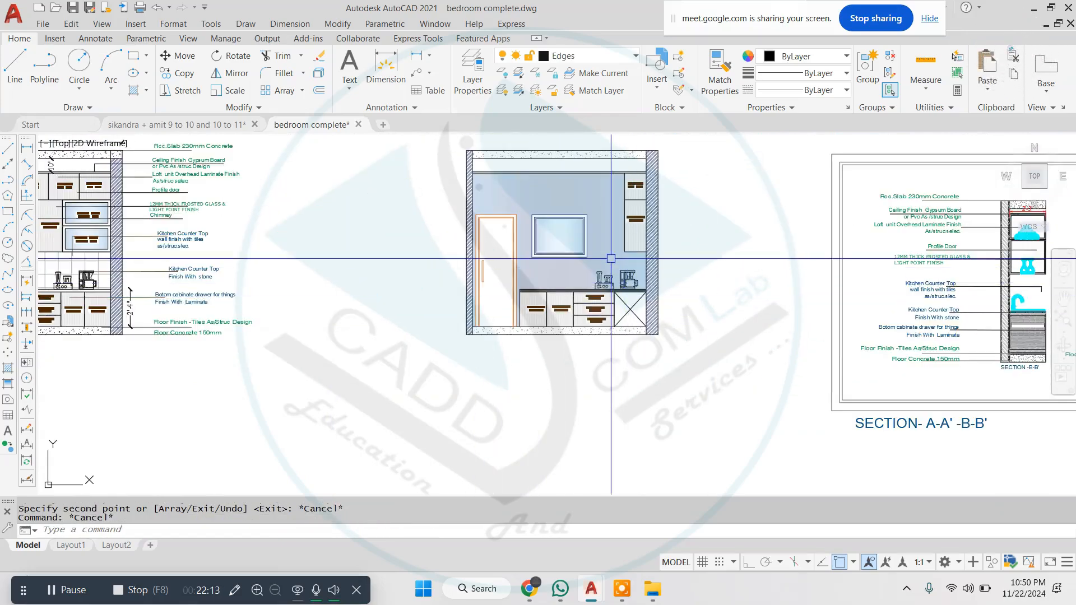
scroll(1042, 269, "up", 8)
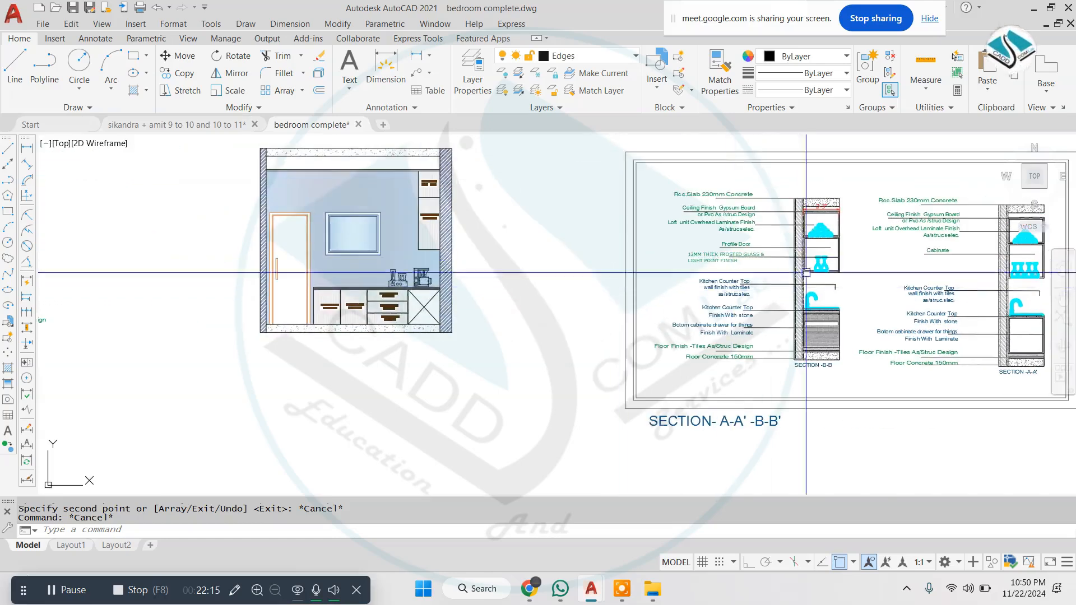
left_click(789, 164)
left_click(975, 335)
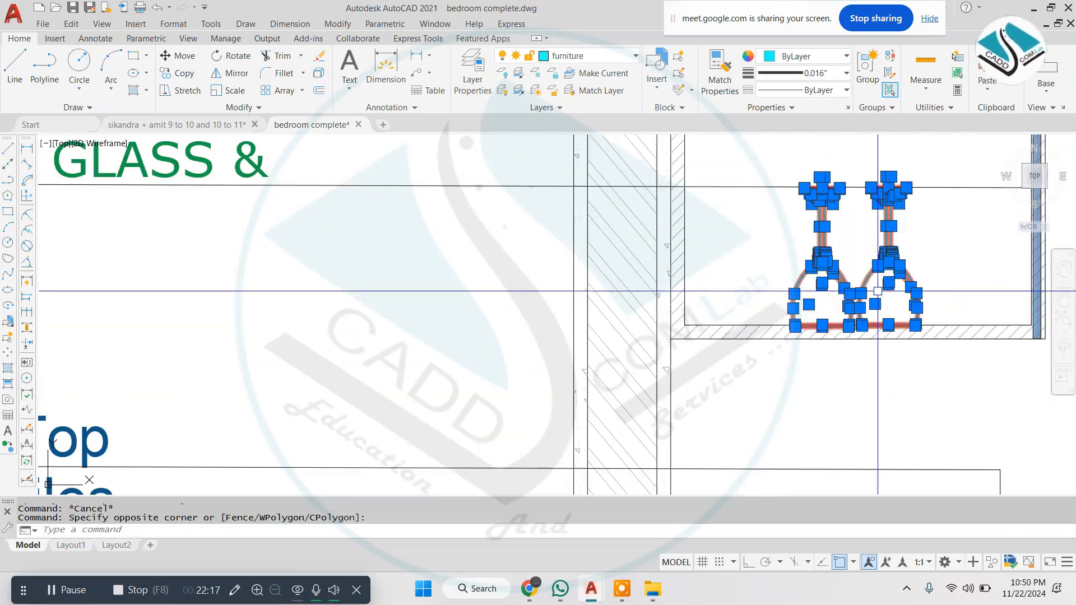
type("co")
key("Return")
left_click(877, 286)
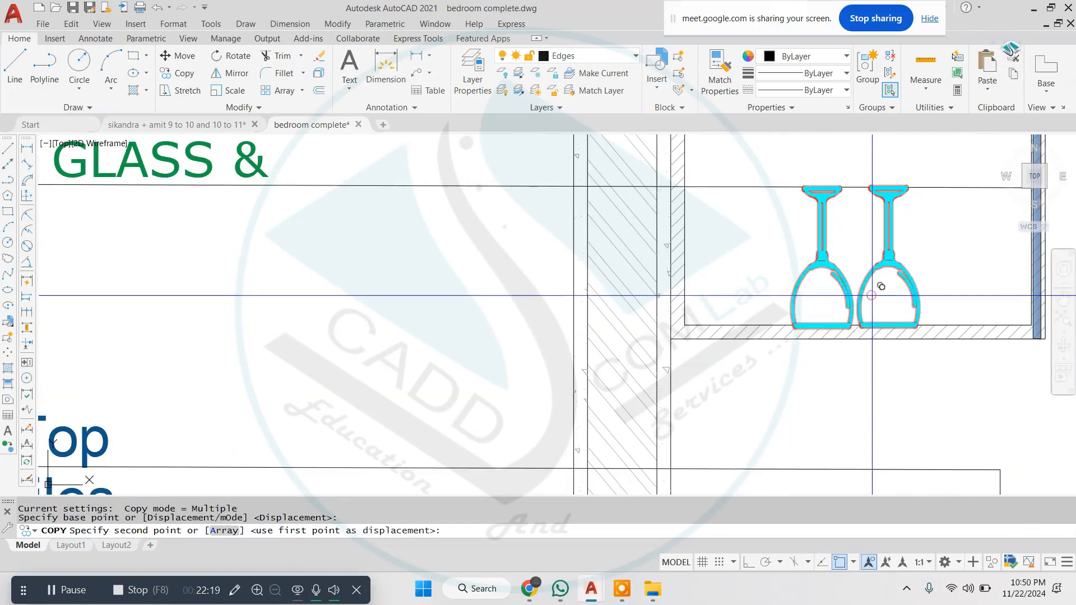
scroll(664, 403, "down", 5)
left_click(408, 294)
key("Escape")
scroll(408, 295, "up", 5)
- Set the copied glasses to colour 41,49,137 and lineweight 0.005", and group them
left_click(492, 193)
left_click(332, 370)
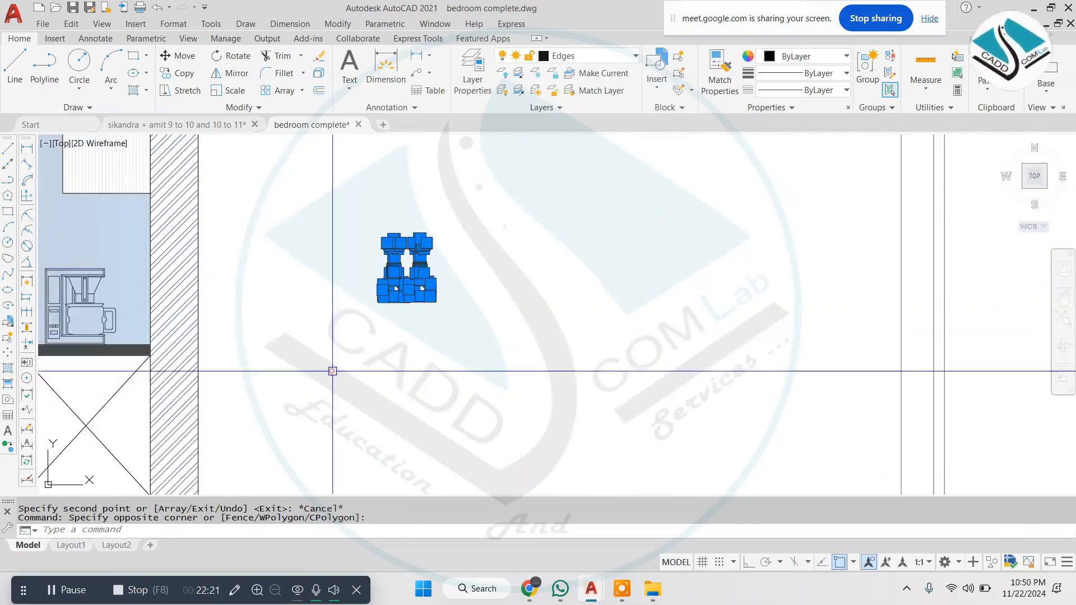
left_click(790, 52)
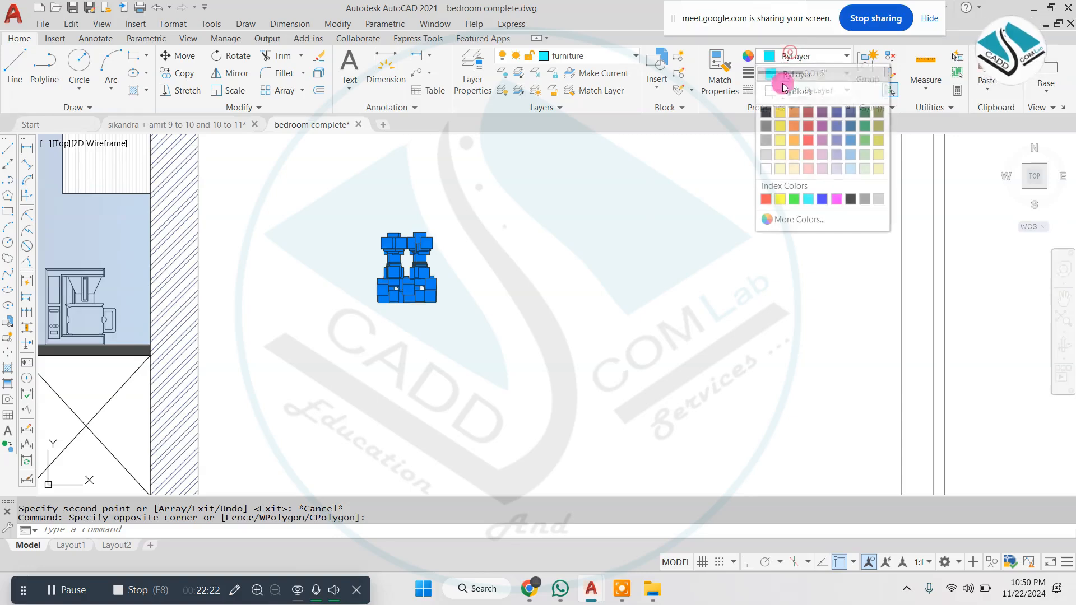
left_click(839, 110)
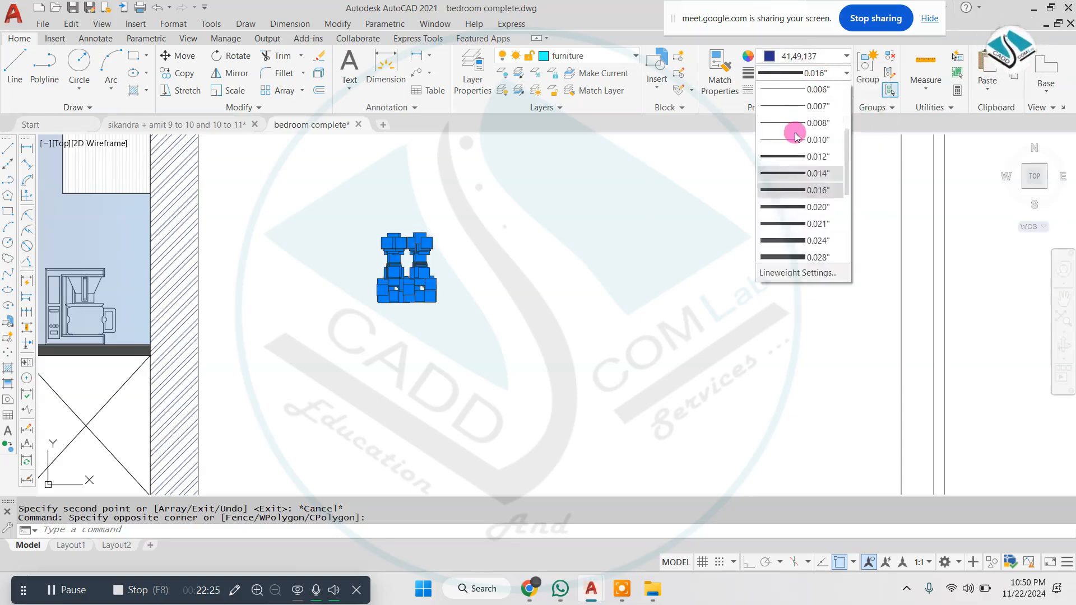
left_click(810, 123)
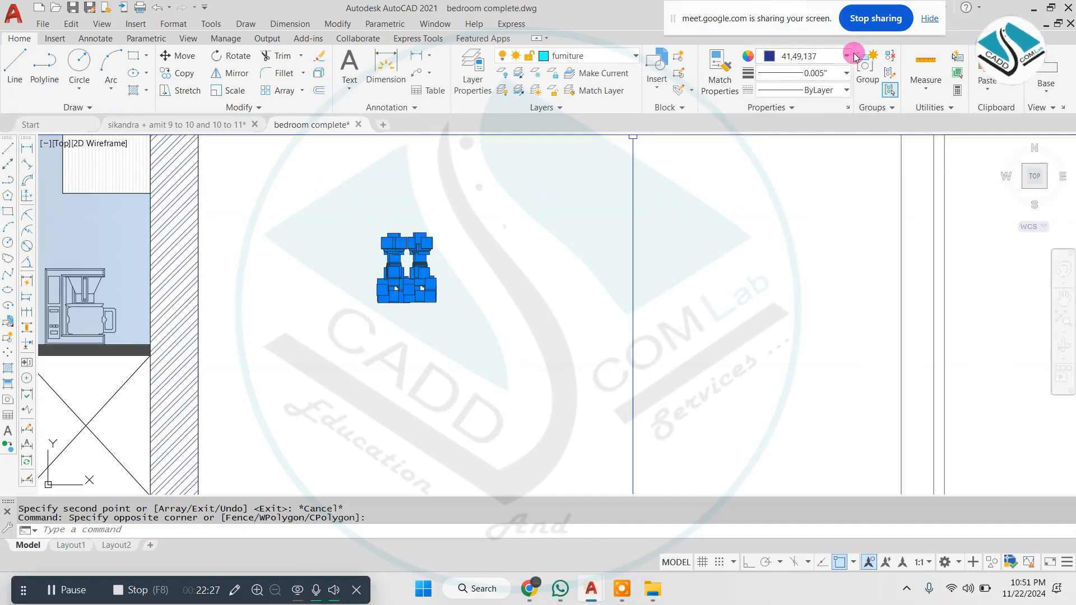
- Move the glasses onto the door-side end of the countertop in the door-and-window elevation
left_click(488, 241)
left_click(355, 354)
type("M")
key("Return")
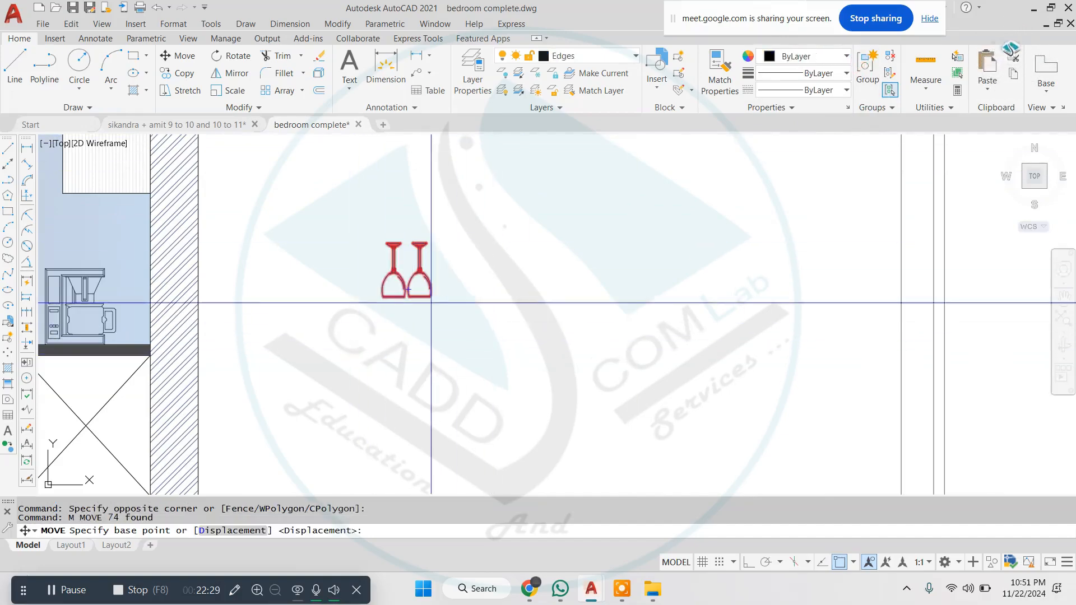
left_click(420, 297)
scroll(405, 300, "down", 3)
scroll(571, 261, "up", 5)
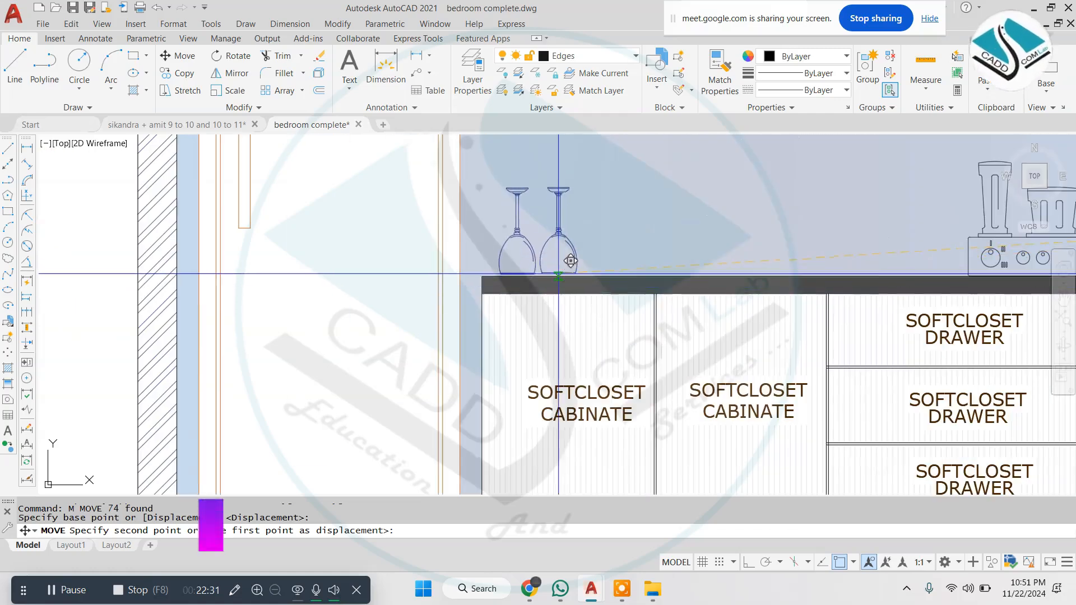
left_click(558, 273)
key("Escape")
- Place two copies of the glasses group side by side on the countertop of kitchen elevation A
left_click(557, 237)
type("CO")
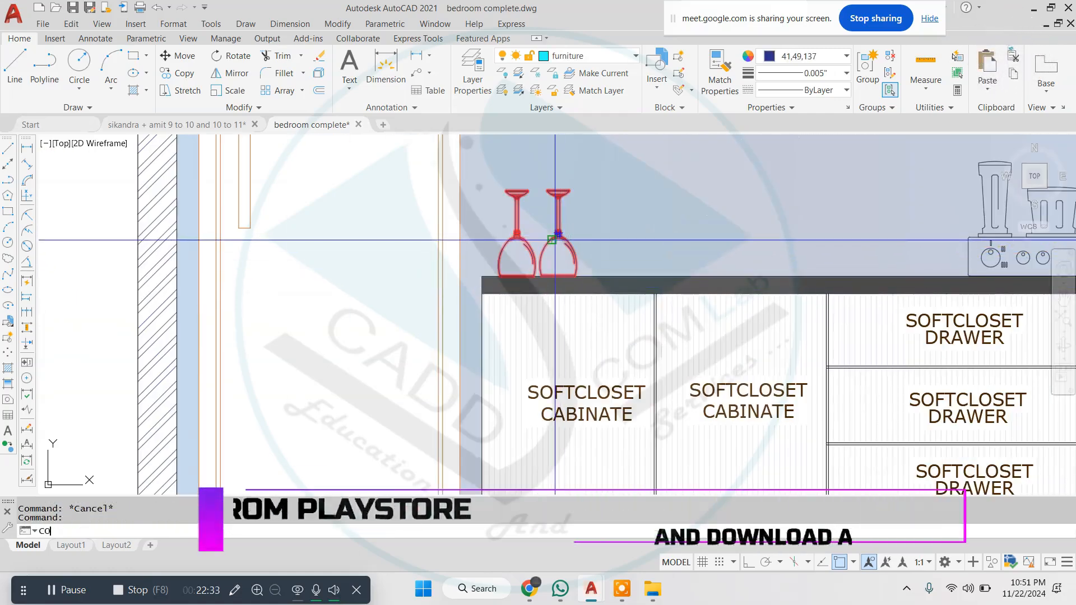
key("Return")
left_click(570, 243)
scroll(570, 243, "down", 4)
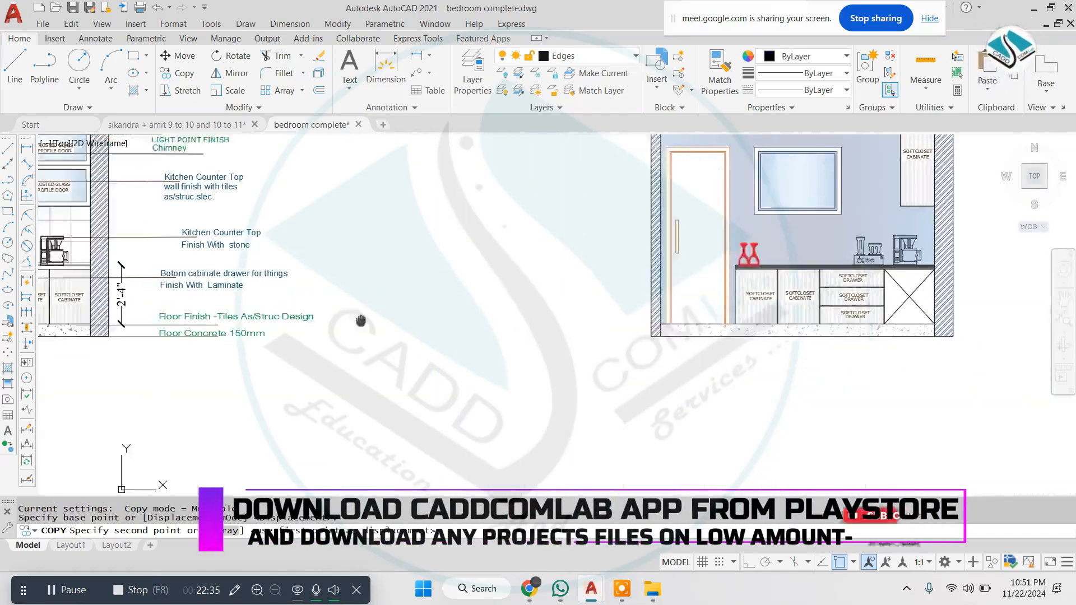
scroll(337, 255, "up", 8)
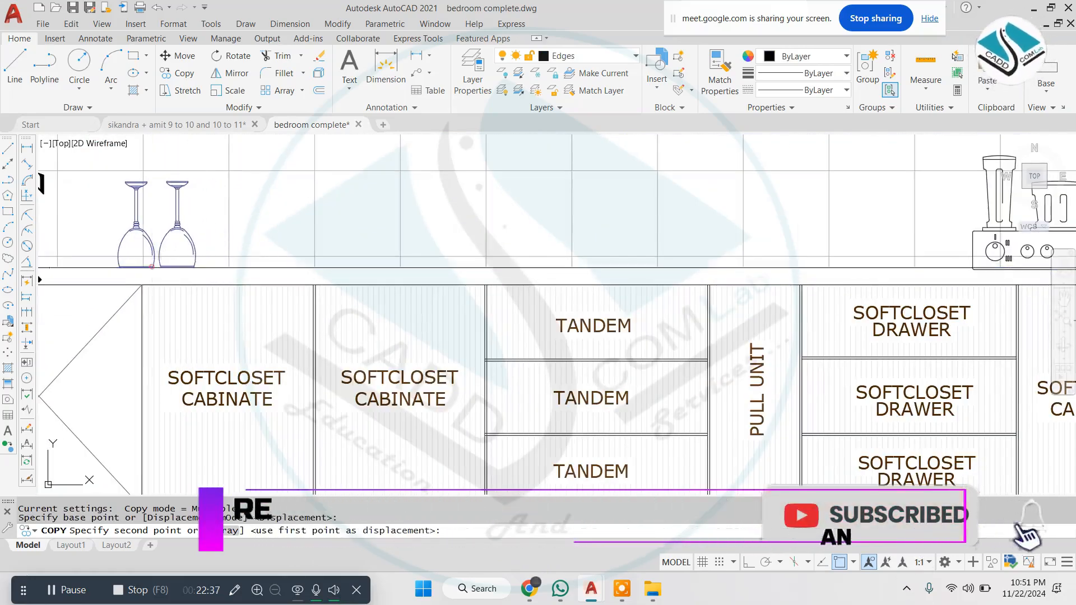
left_click(240, 267)
key("Escape")
scroll(330, 245, "down", 9)
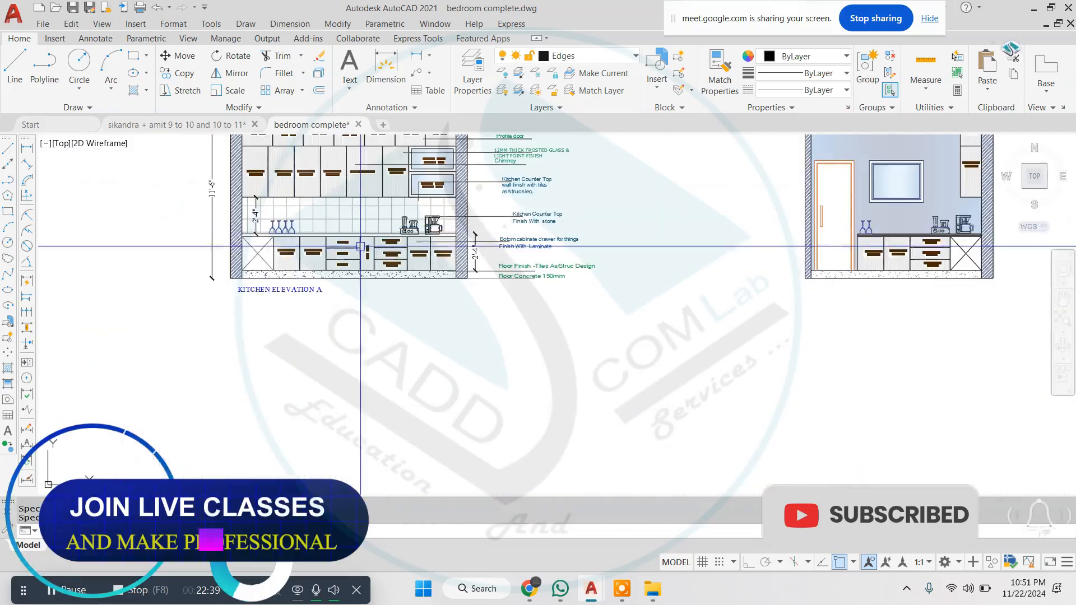
middle_click_drag(594, 216, 484, 277)
scroll(725, 271, "up", 3)
left_click(91, 592)
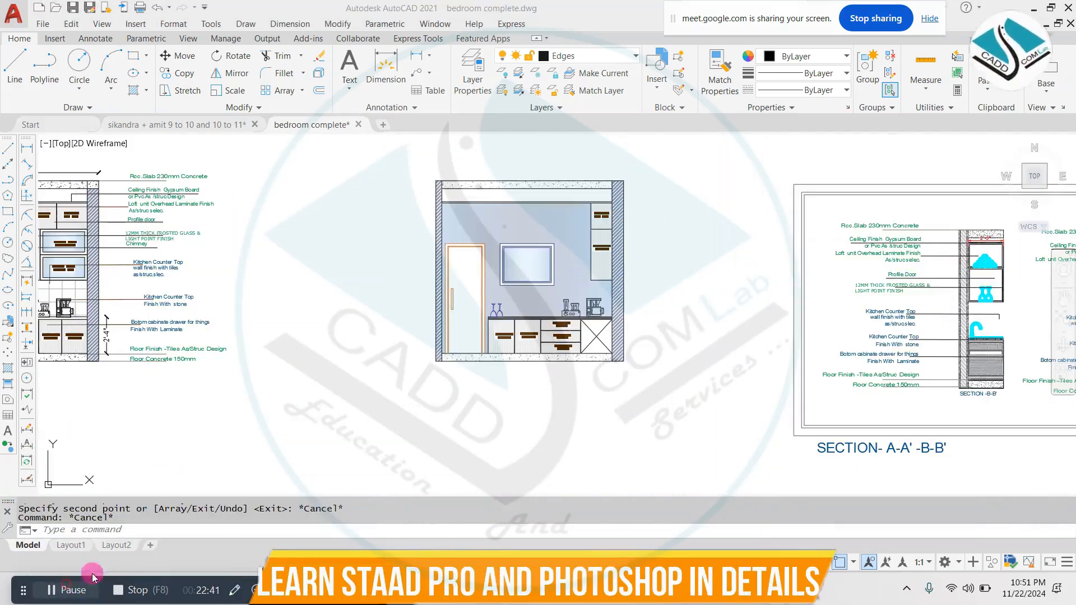
left_click(311, 404)
- Add a linear dimension of the overall width above the door-and-window elevation, measured between the outer wall faces
scroll(538, 191, "up", 6)
left_click(289, 23)
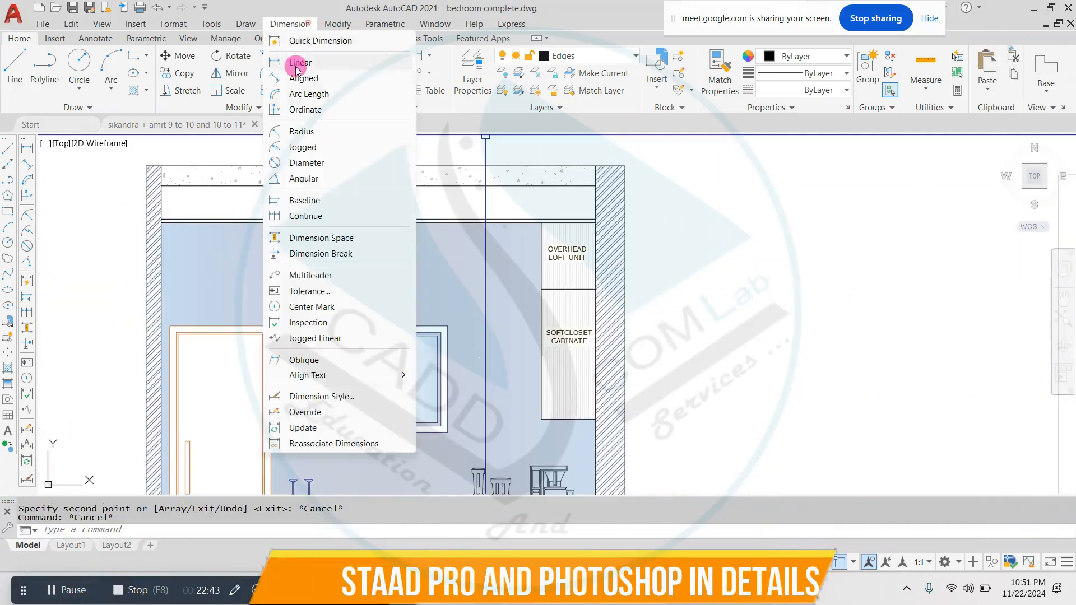
left_click(296, 66)
middle_click_drag(204, 156, 209, 177)
left_click(113, 195)
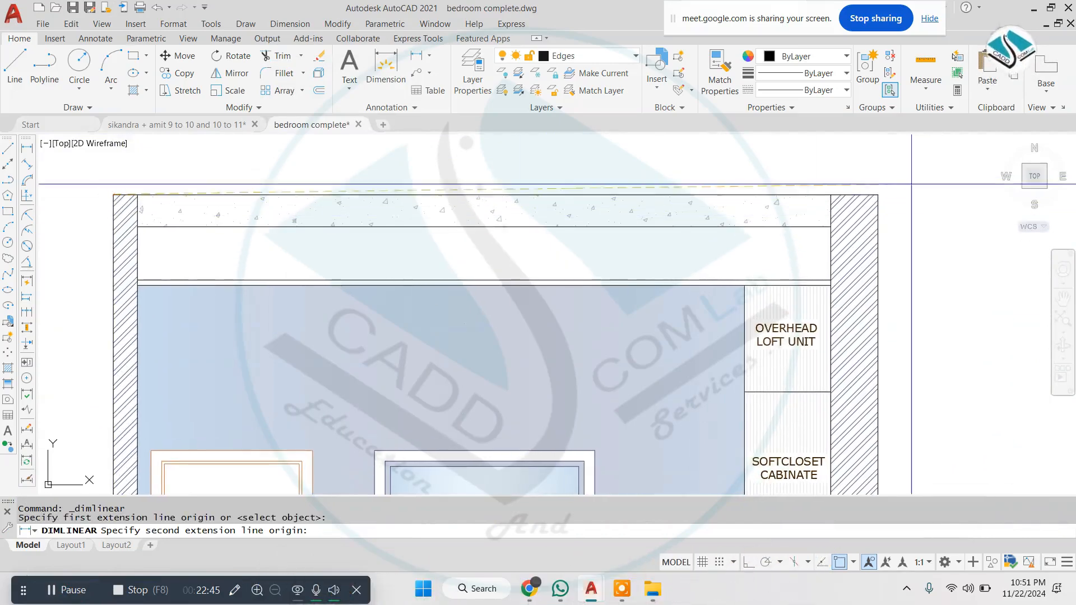
left_click(880, 193)
scroll(560, 179, "down", 2)
middle_click_drag(560, 179, 609, 224)
left_click(604, 189)
key("Escape")
- Add a vertical linear dimension of the elevation's overall height outside the door-side wall
key("space")
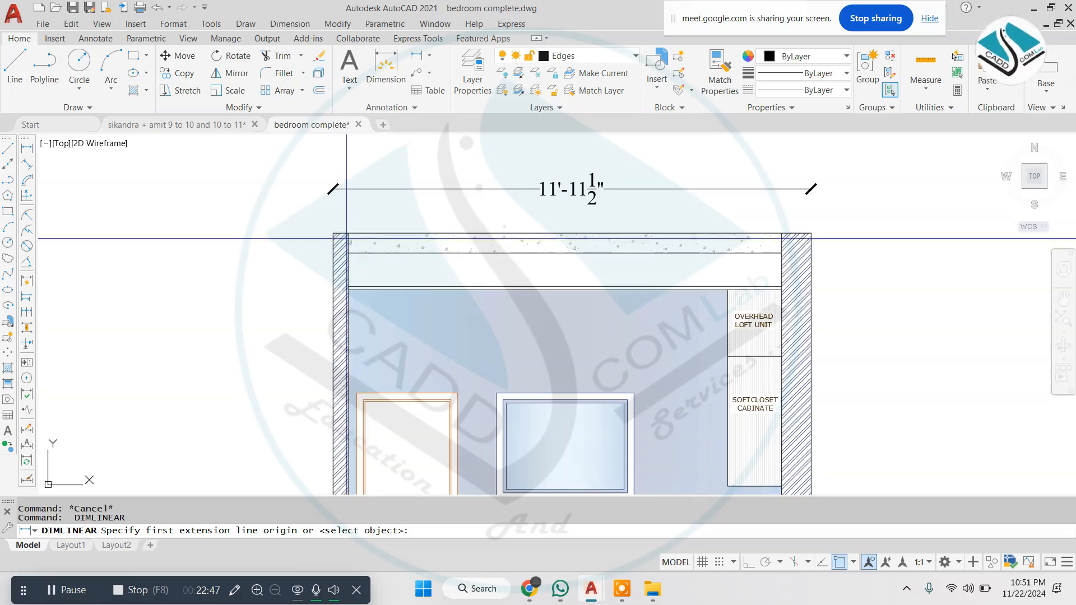
left_click(332, 233)
scroll(333, 233, "down", 3)
scroll(352, 302, "up", 3)
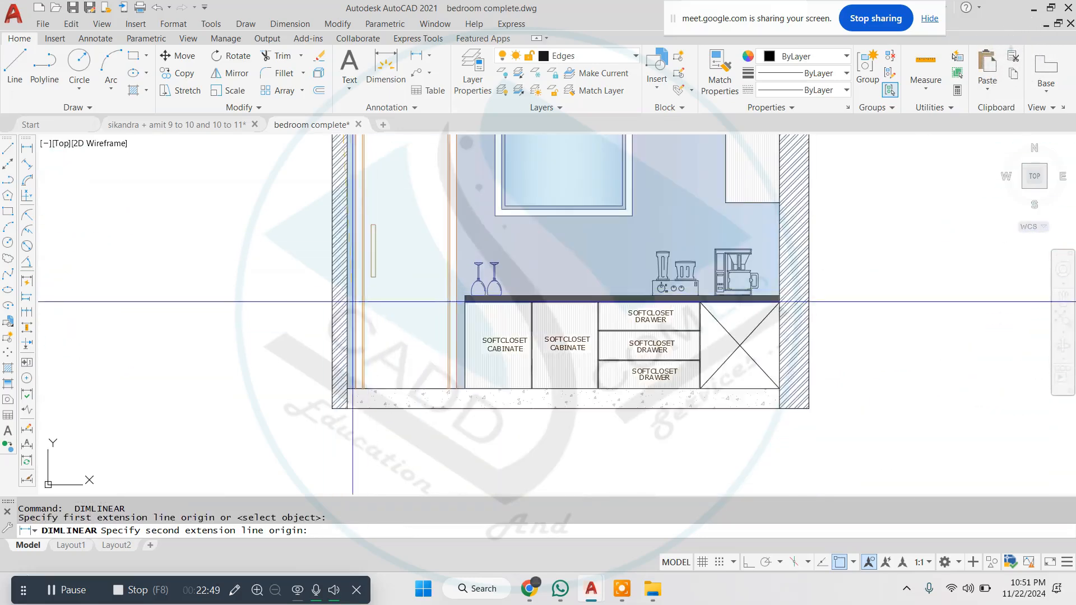
left_click(333, 407)
scroll(454, 418, "down", 3)
scroll(497, 322, "up", 5)
key("Escape")
- Dimension the vertical distance between the window frame's lower edge and the countertop
key("space")
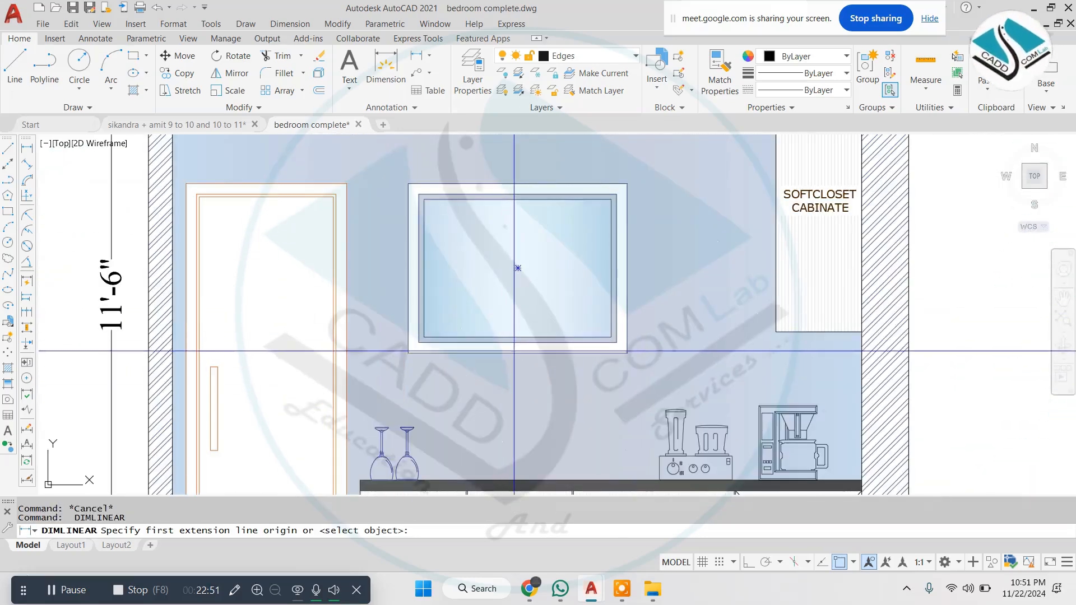
left_click(514, 351)
middle_click_drag(538, 420, 472, 397)
left_click(498, 368)
left_click(497, 341)
scroll(498, 337, "down", 2)
scroll(472, 397, "down", 2)
scroll(469, 240, "up", 2)
key("Escape")
- Dimension the vertical distance between the false-ceiling line and the window frame's upper edge
key("space")
left_click(469, 217)
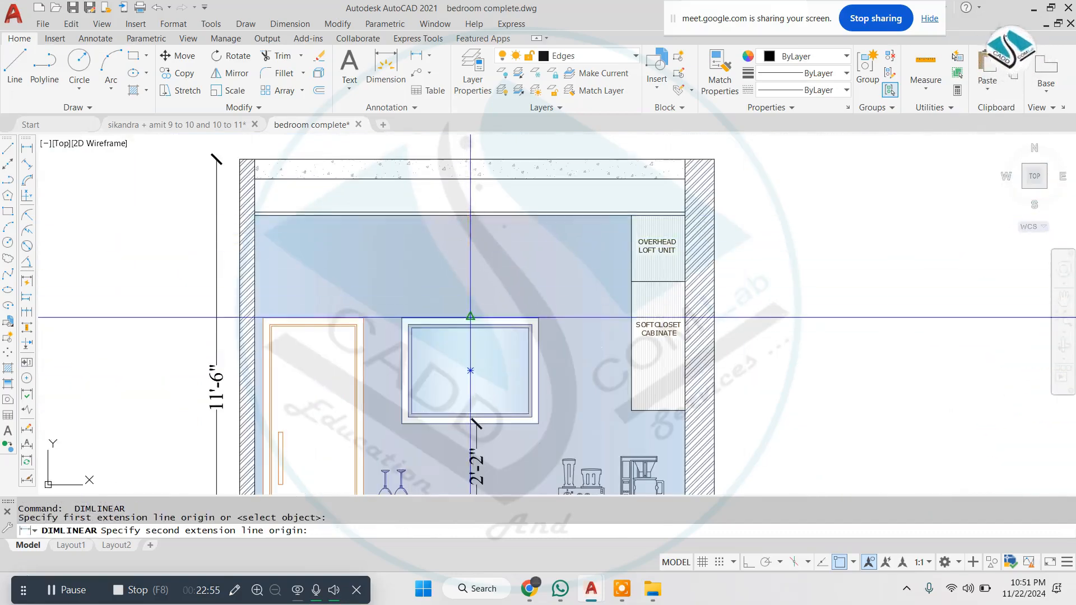
left_click(470, 317)
left_click(448, 280)
key("Escape")
- Dimension the horizontal distance from the door-side wall's inner face to the overhead loft unit
key("space")
left_click(255, 249)
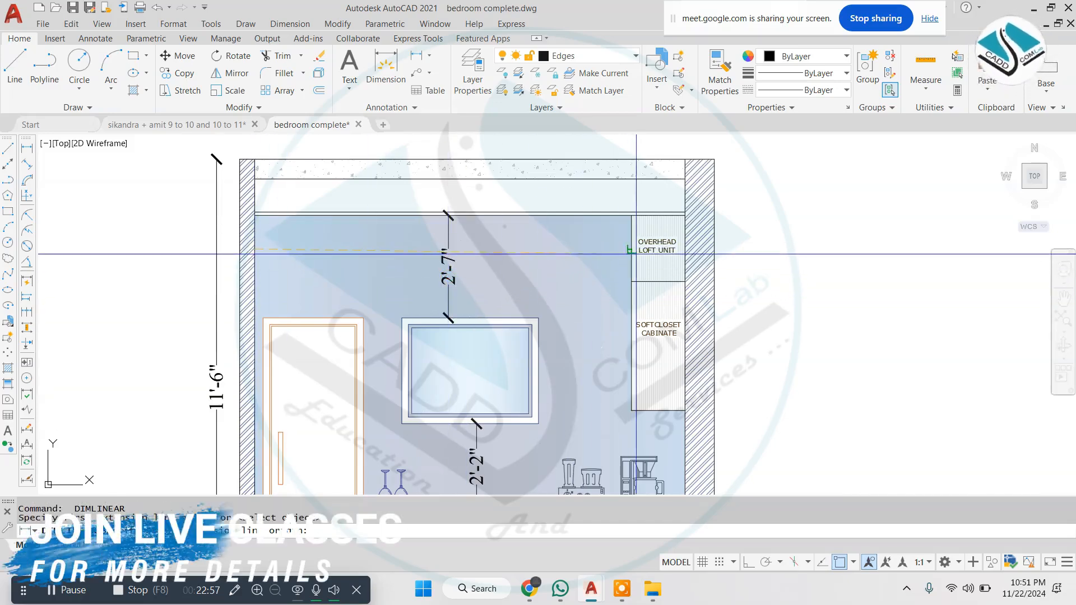
left_click(631, 250)
left_click(616, 229)
middle_click_drag(685, 215, 527, 169)
key("Escape")
key("space")
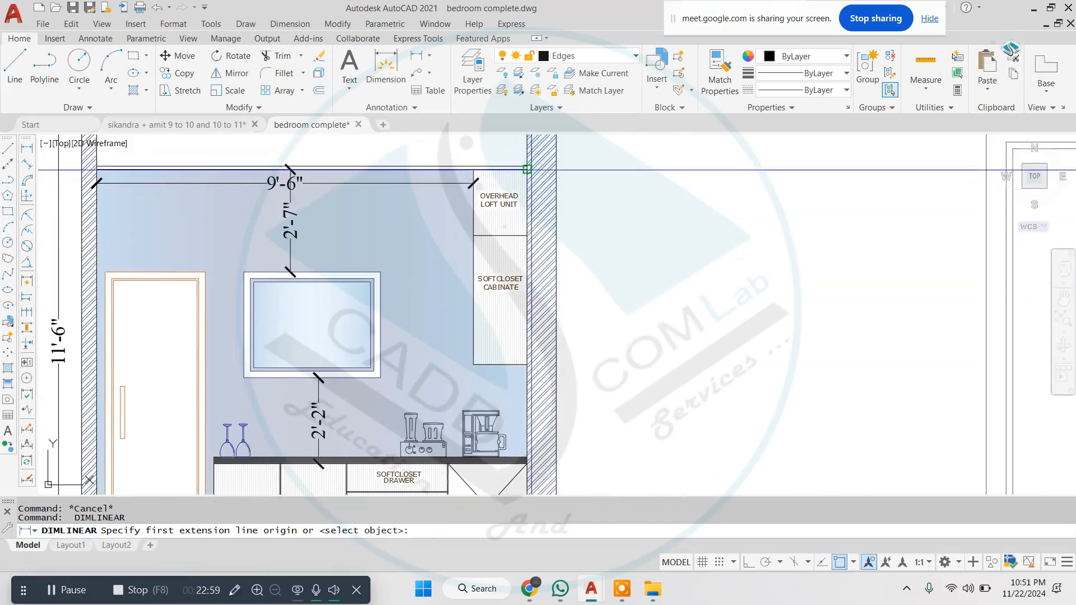
- Dimension the vertical distance from the false-ceiling line to the lower edge of the softcloset cabinet, placing it outside the cabinet-side wall
left_click(527, 365)
left_click(598, 317)
scroll(447, 317, "down", 3)
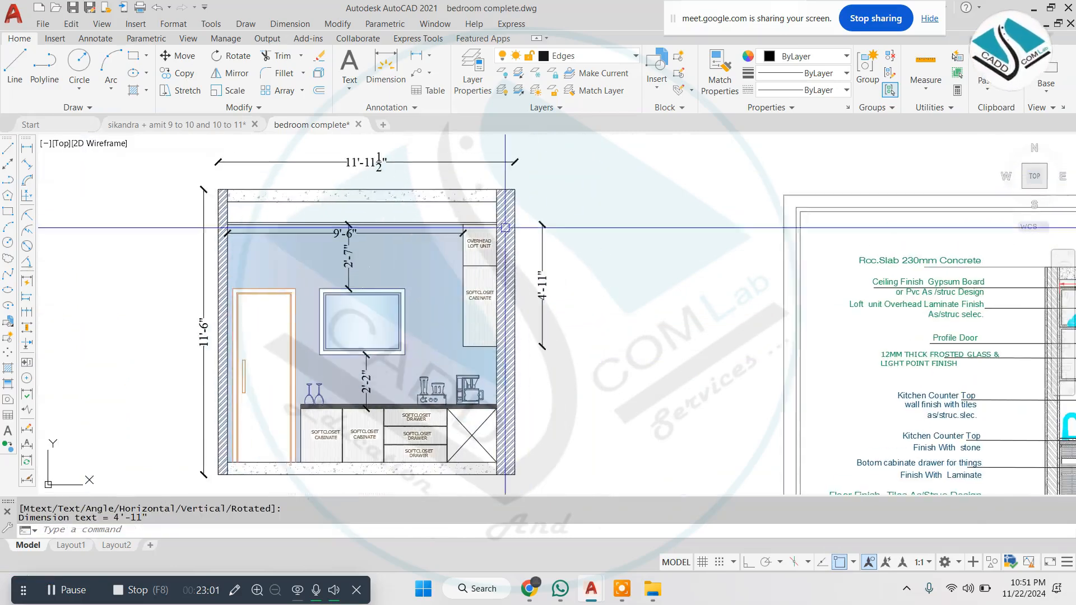
key("Escape")
- Add a vertical linear dimension of the elevation's overall height outside the cabinet-side wall, beyond the wall-cabinet dimension
key("space")
left_click(515, 190)
left_click(515, 475)
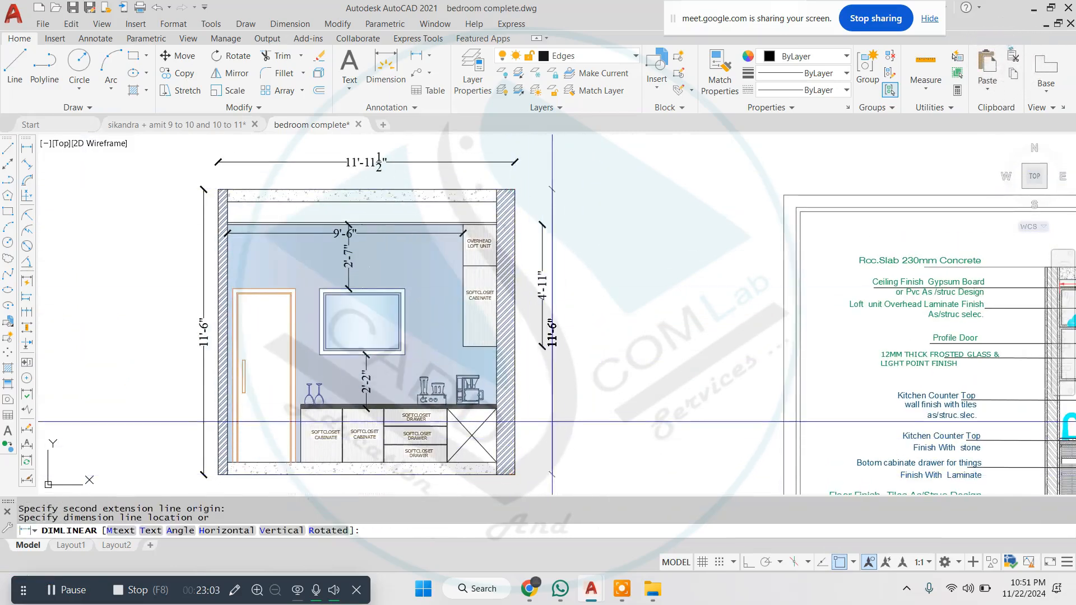
left_click(554, 404)
scroll(393, 298, "up", 4)
key("Escape")
- Dimension the vertical height of the base cabinets from the countertop's underside to the floor line
key("space")
left_click(392, 296)
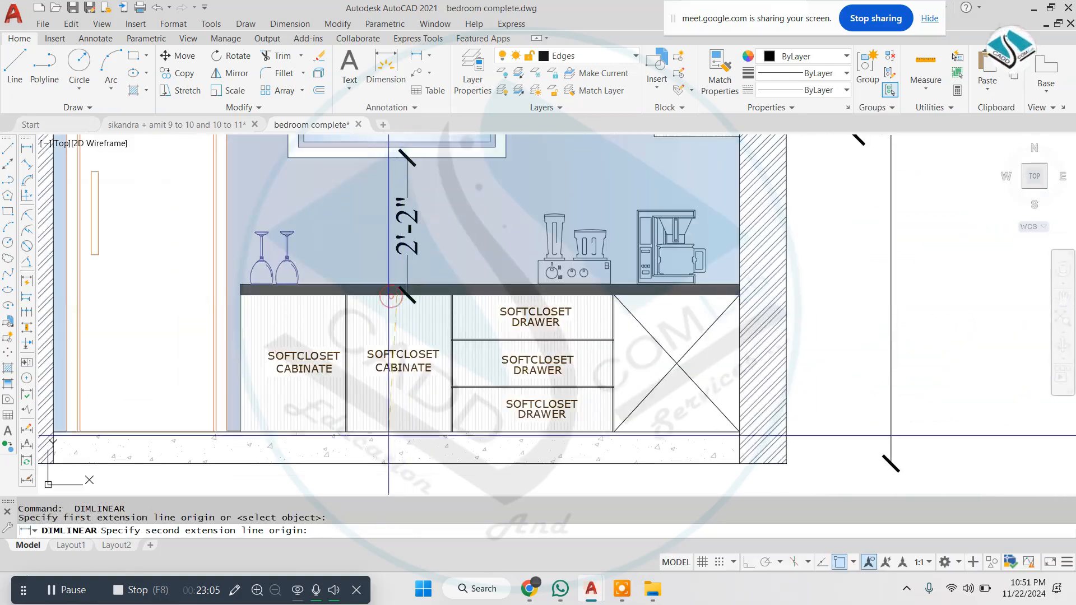
left_click(394, 431)
left_click(370, 364)
key("Escape")
key("space")
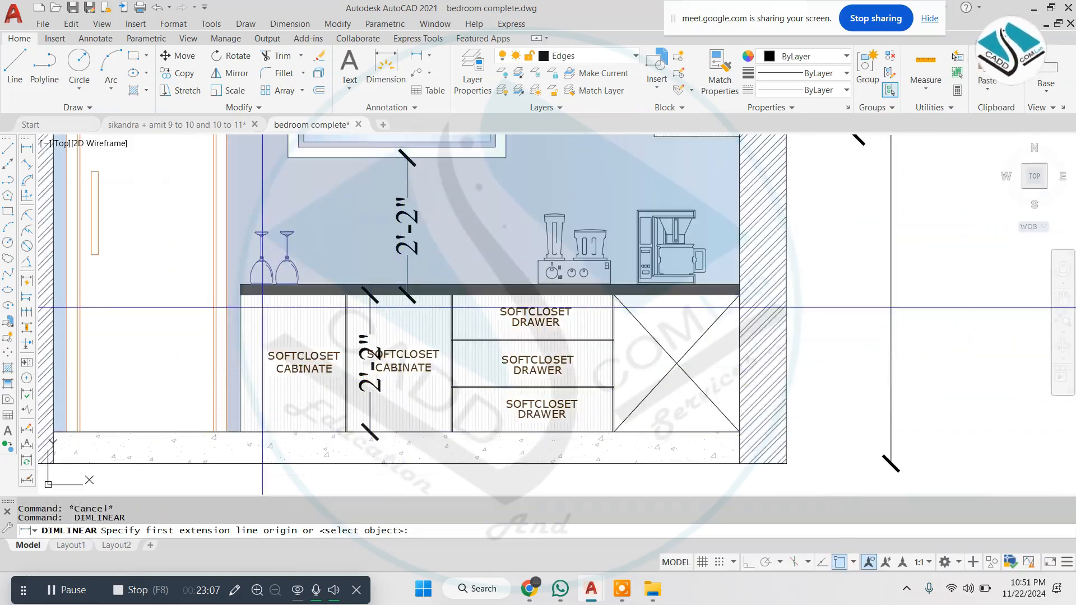
scroll(240, 328, "down", 4)
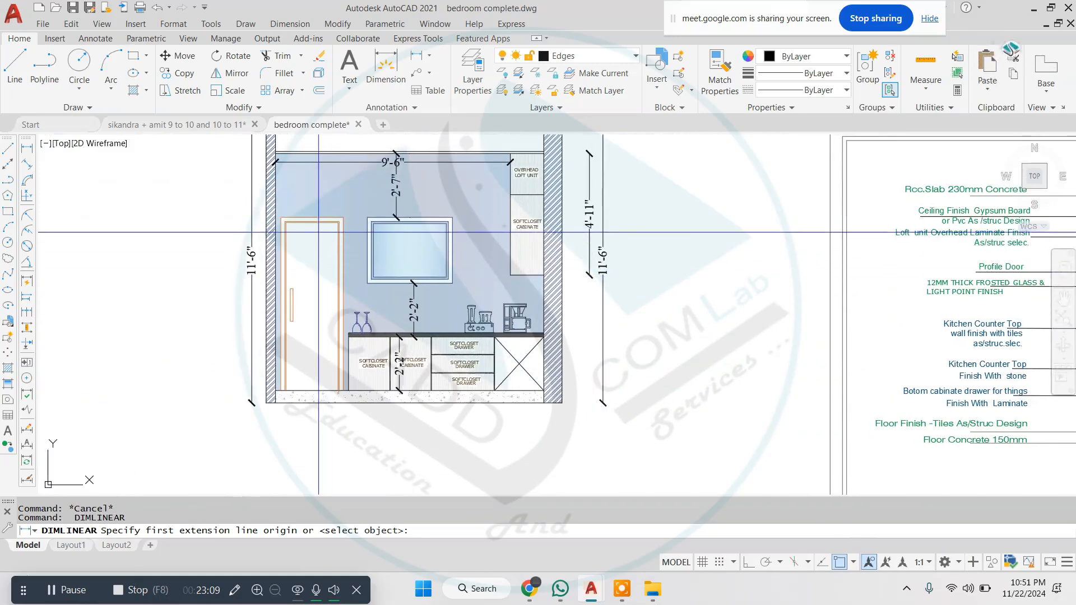
key("Escape")
- Copy the finish labels and their leader lines from the earlier door-and-window kitchen elevation, using the wall's upper outer corner as base point and destination
scroll(586, 260, "down", 6)
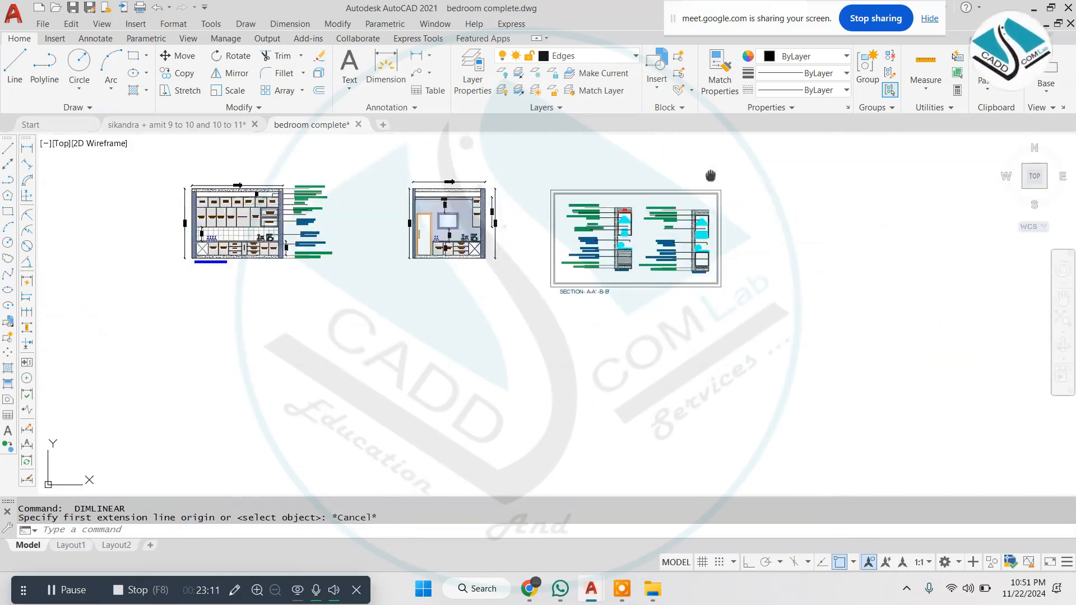
scroll(532, 147, "up", 4)
scroll(521, 218, "down", 4)
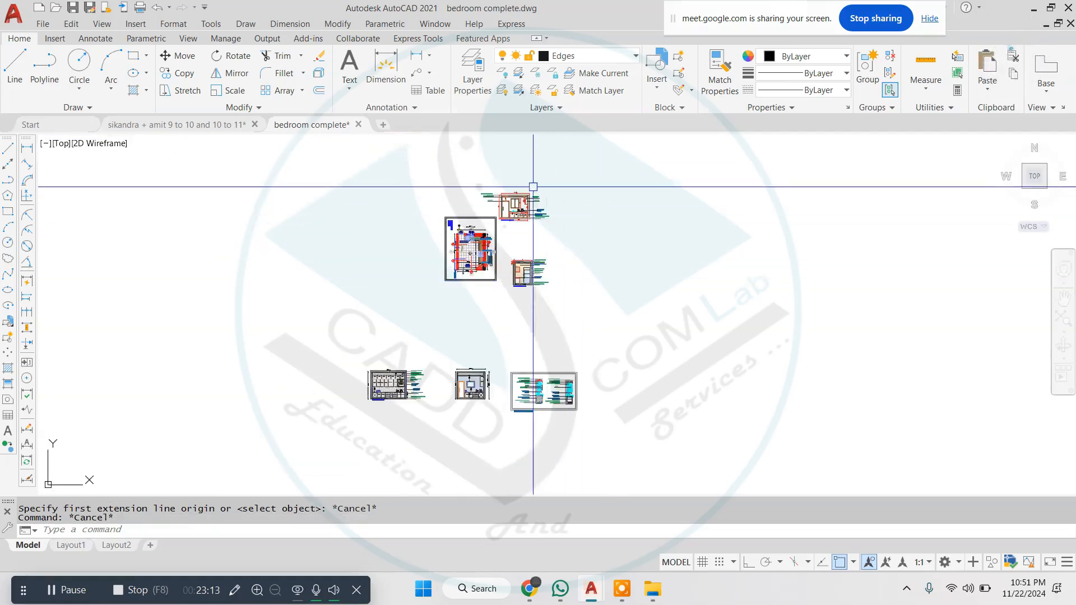
scroll(408, 180, "up", 3)
left_click(582, 203)
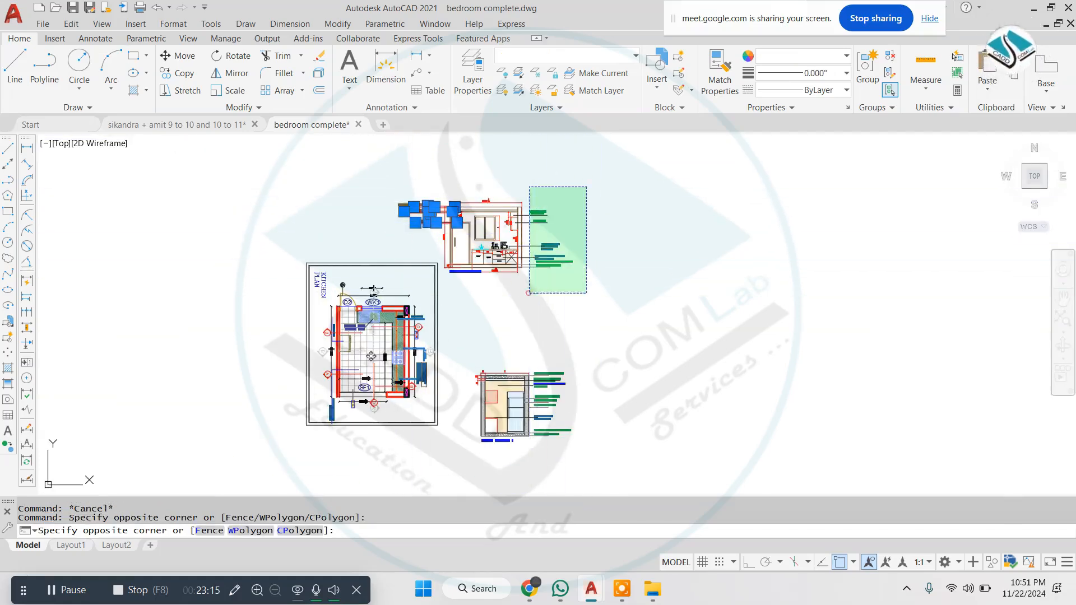
left_click(534, 280)
key("space")
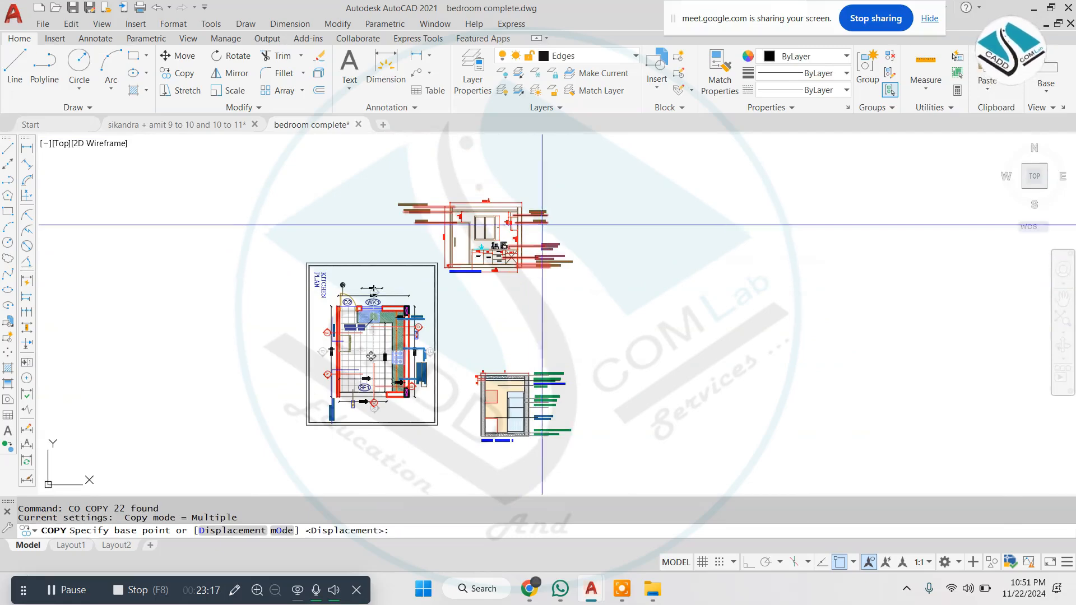
left_click(523, 206)
scroll(533, 197, "down", 4)
scroll(524, 207, "up", 8)
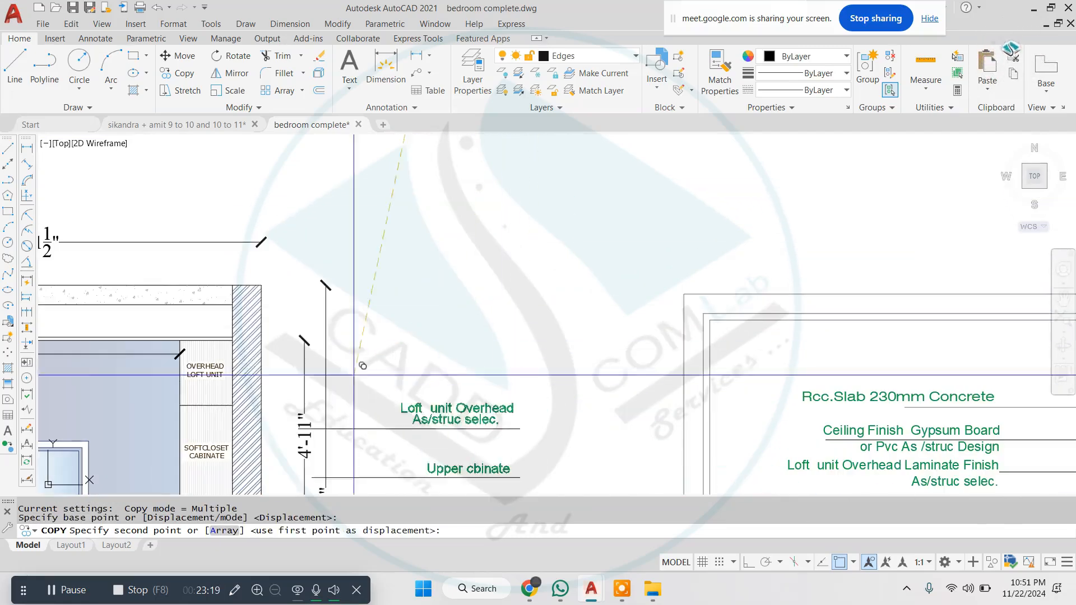
left_click(259, 288)
middle_click_drag(297, 301, 413, 227)
key("Escape")
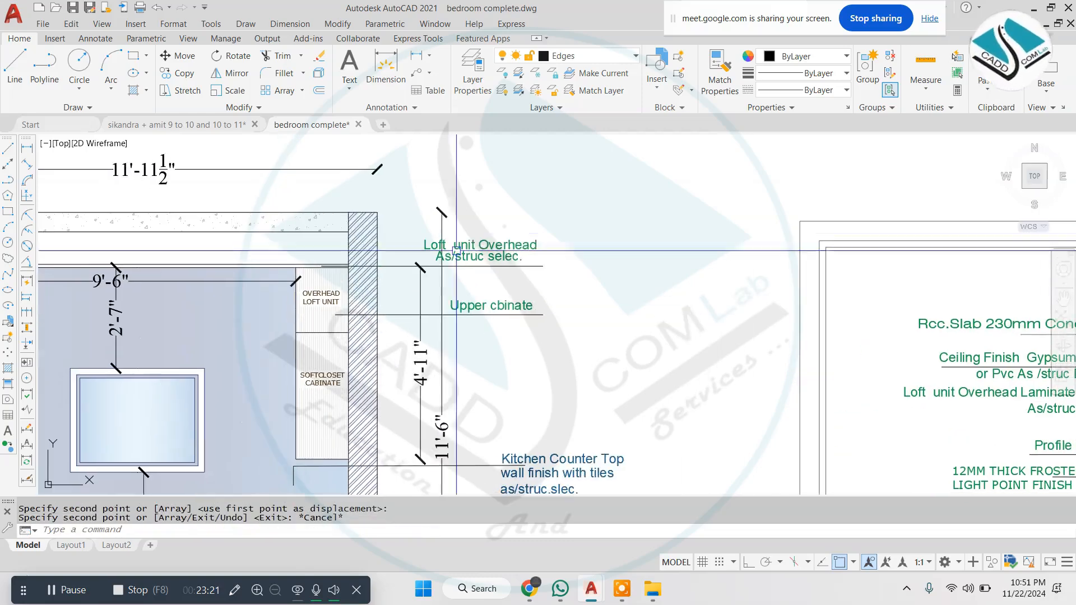
- Move the "Loft unit Overhead" and "Upper cbinate" labels with their leader lines down beside the wall-mounted units
key("Escape")
left_click(575, 208)
left_click(467, 357)
type("m")
key("space")
left_click(580, 201)
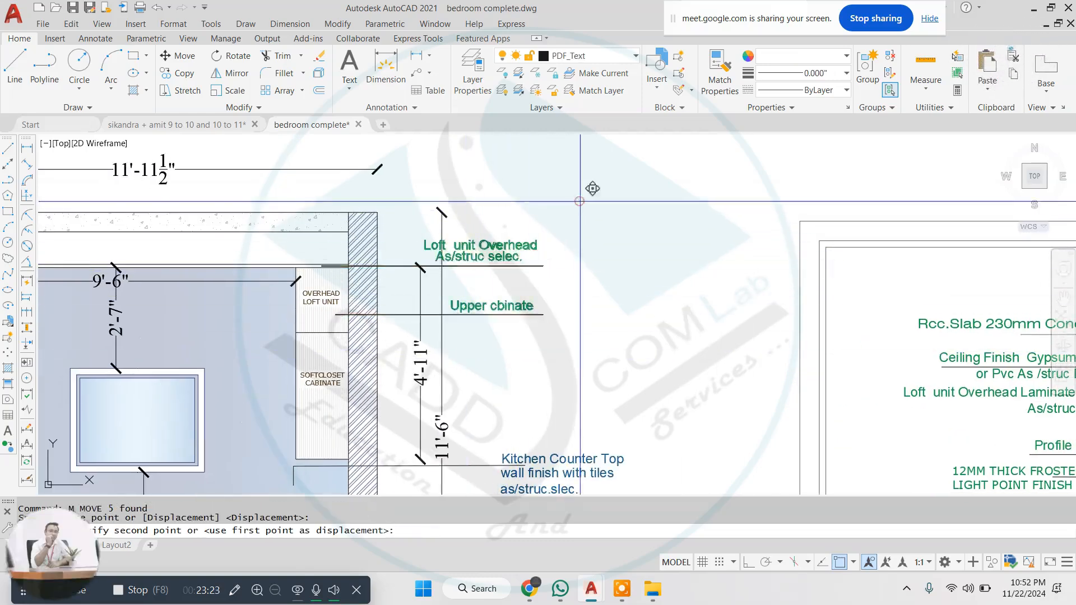
left_click(577, 246)
key("Escape")
- Select the "Finish With Laminate" label beside the base cabinets
scroll(577, 245, "down", 3)
scroll(601, 384, "up", 3)
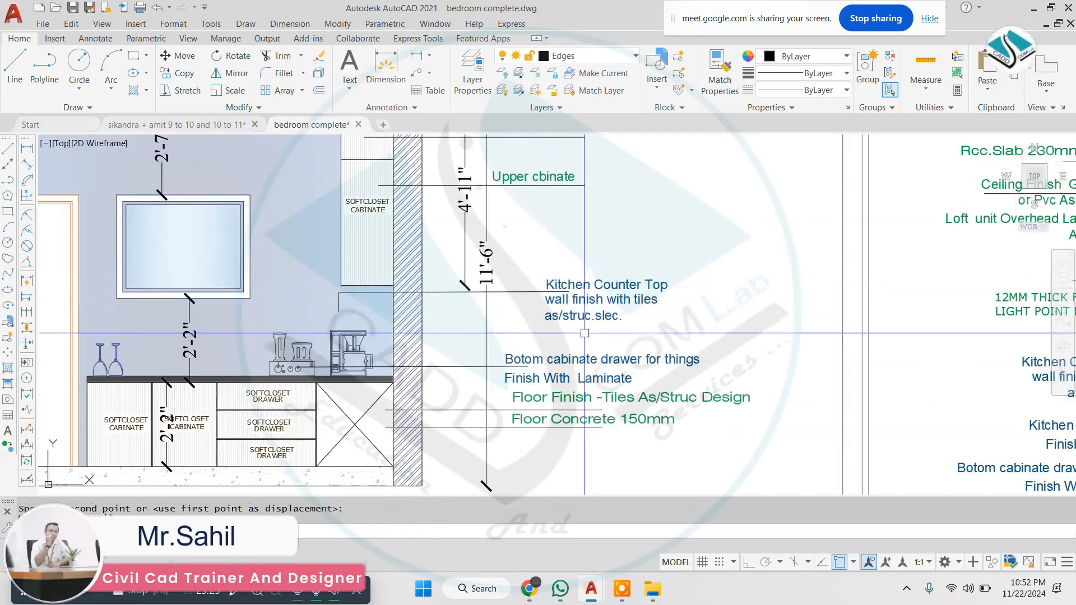
left_click(601, 384)
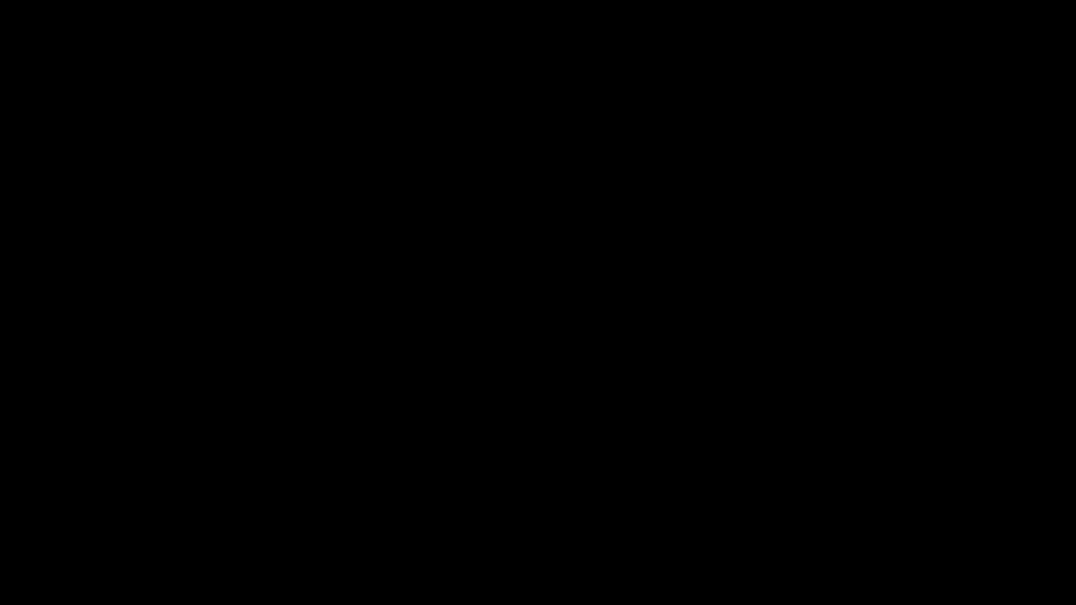